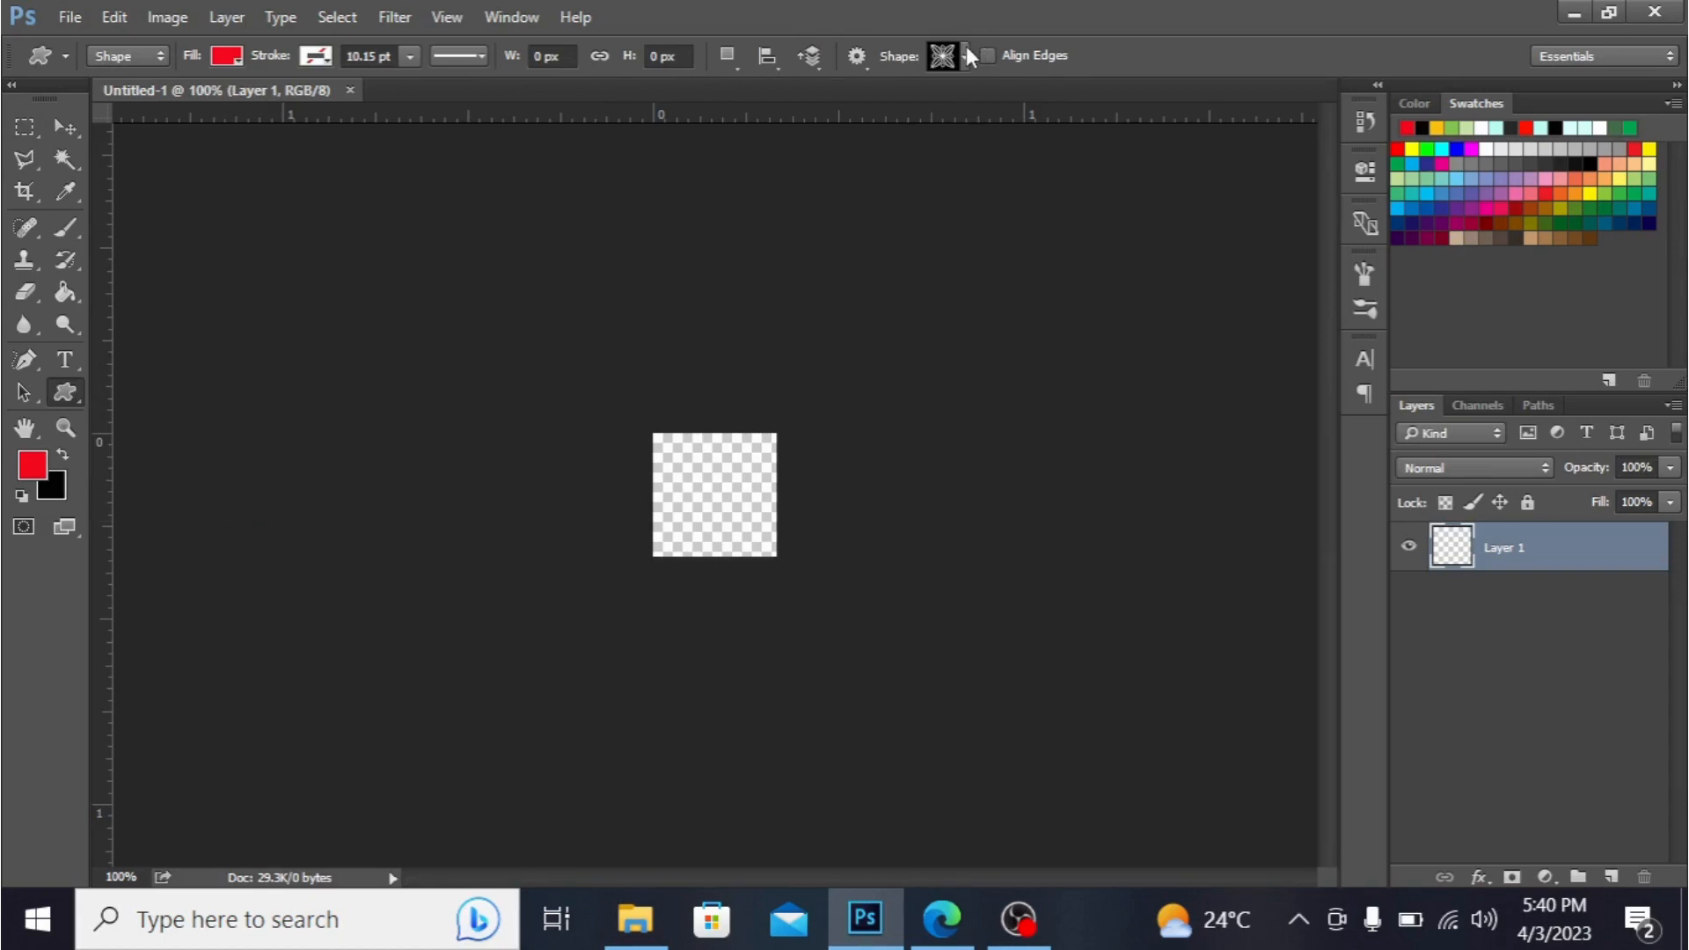
# - Replace the current custom shapes with the Arrows set and choose the Arrow 2 shape
pyautogui.click(966, 55)
pyautogui.click(1082, 104)
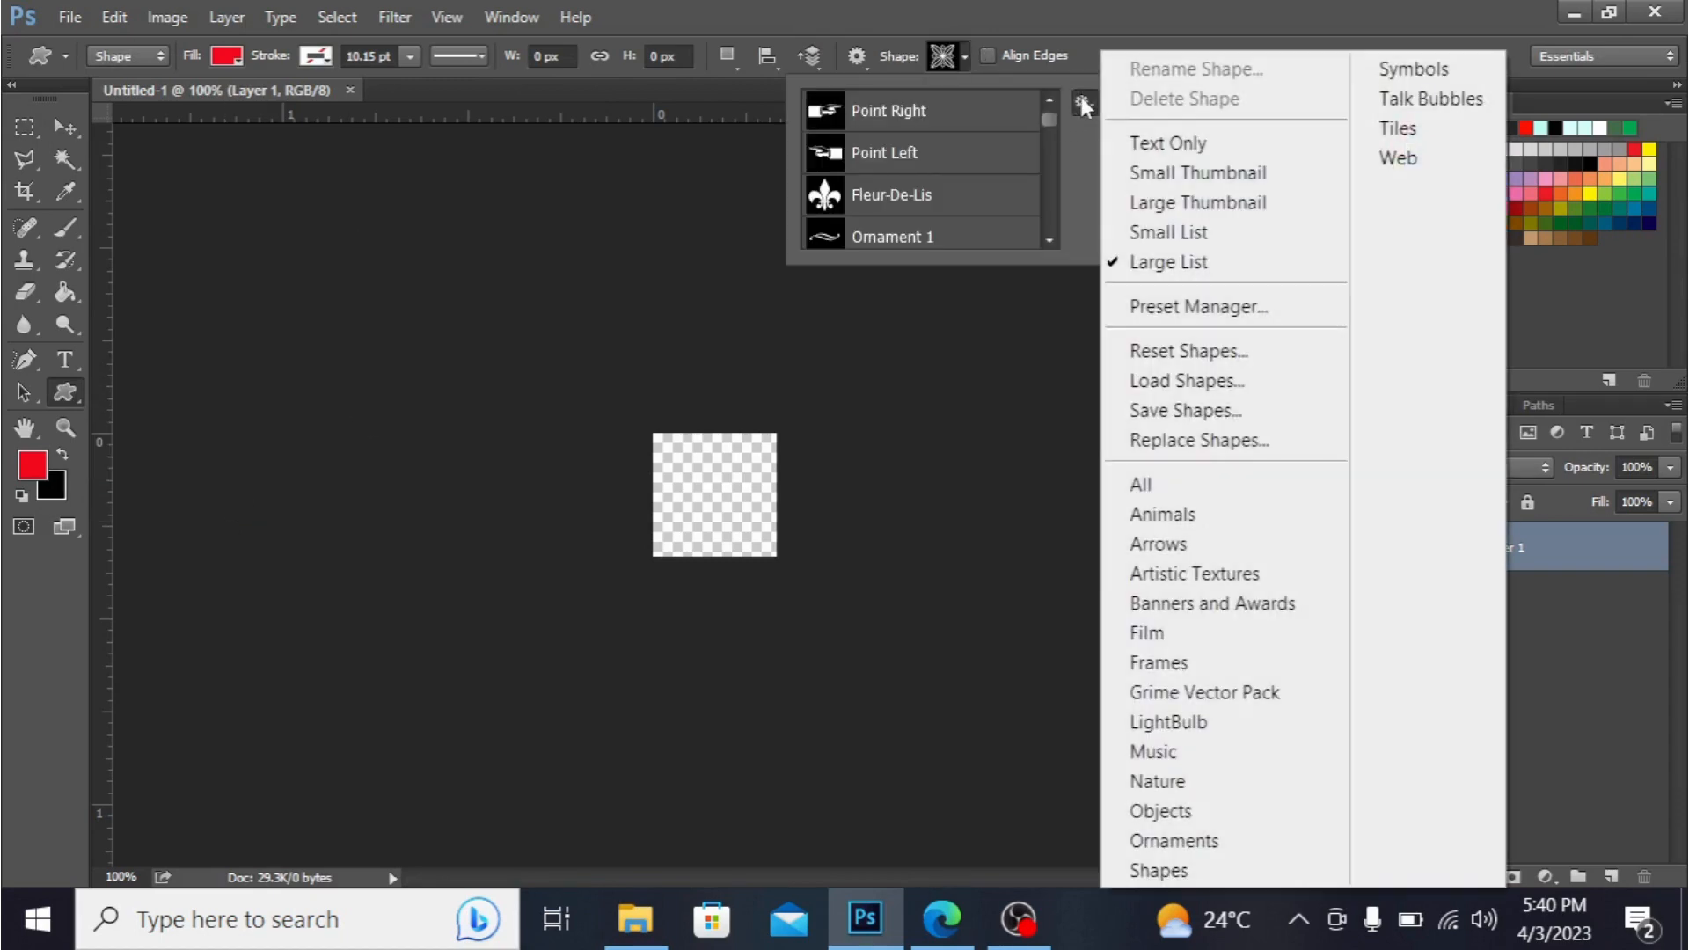
pyautogui.click(1224, 547)
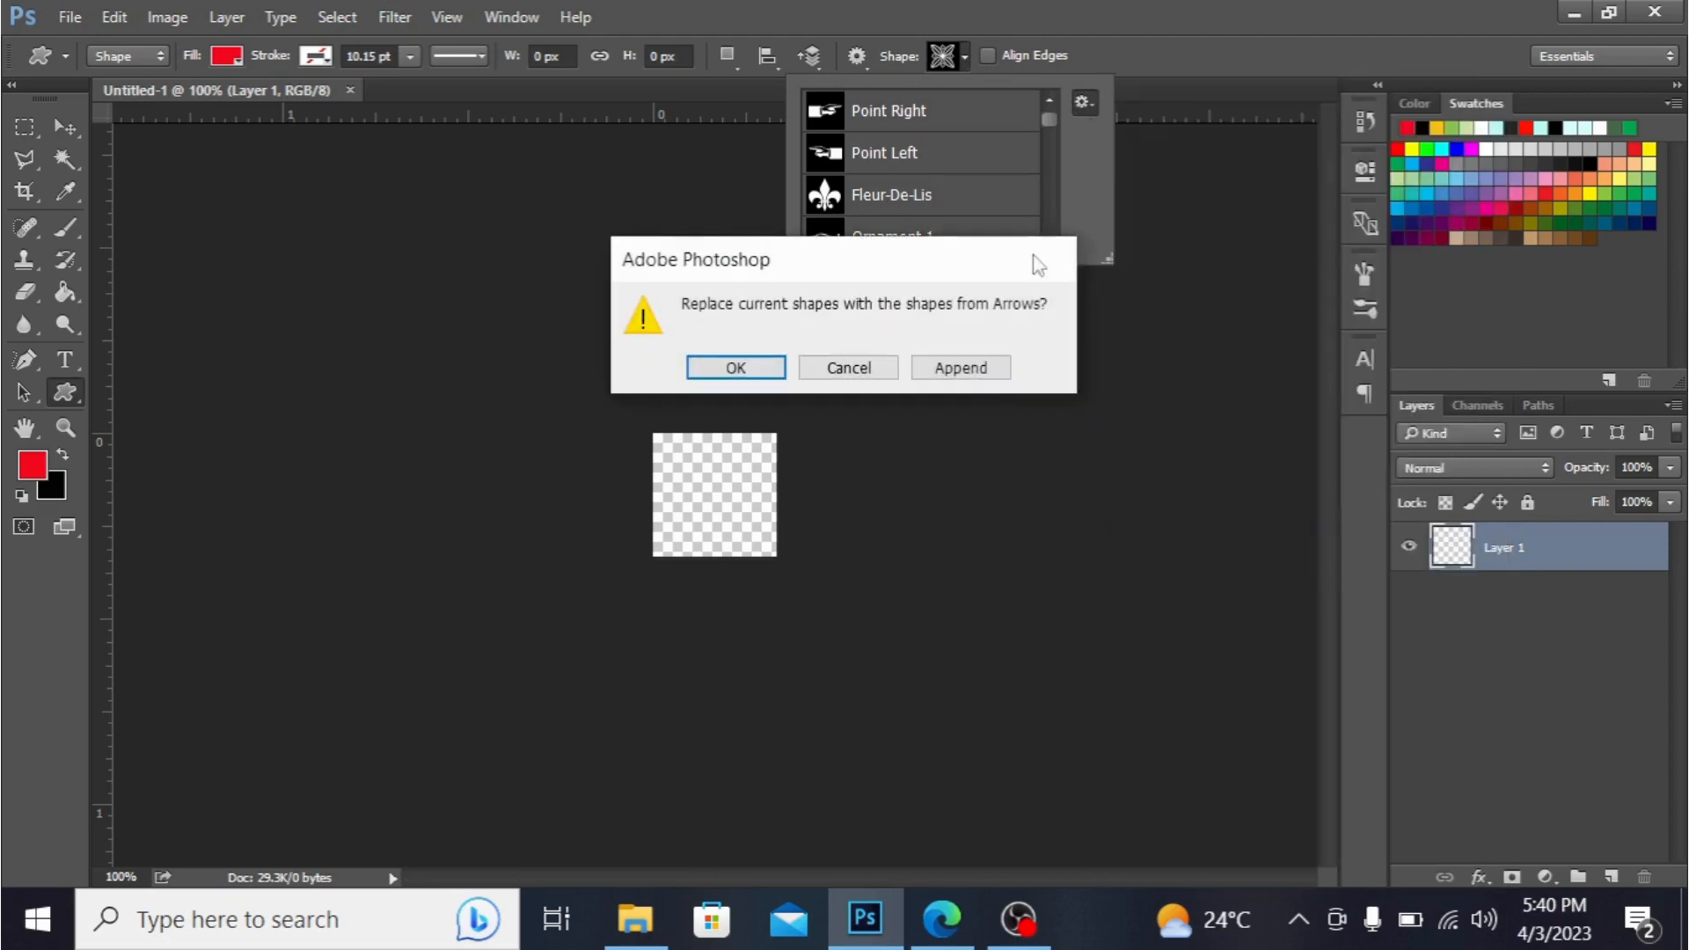
pyautogui.click(735, 369)
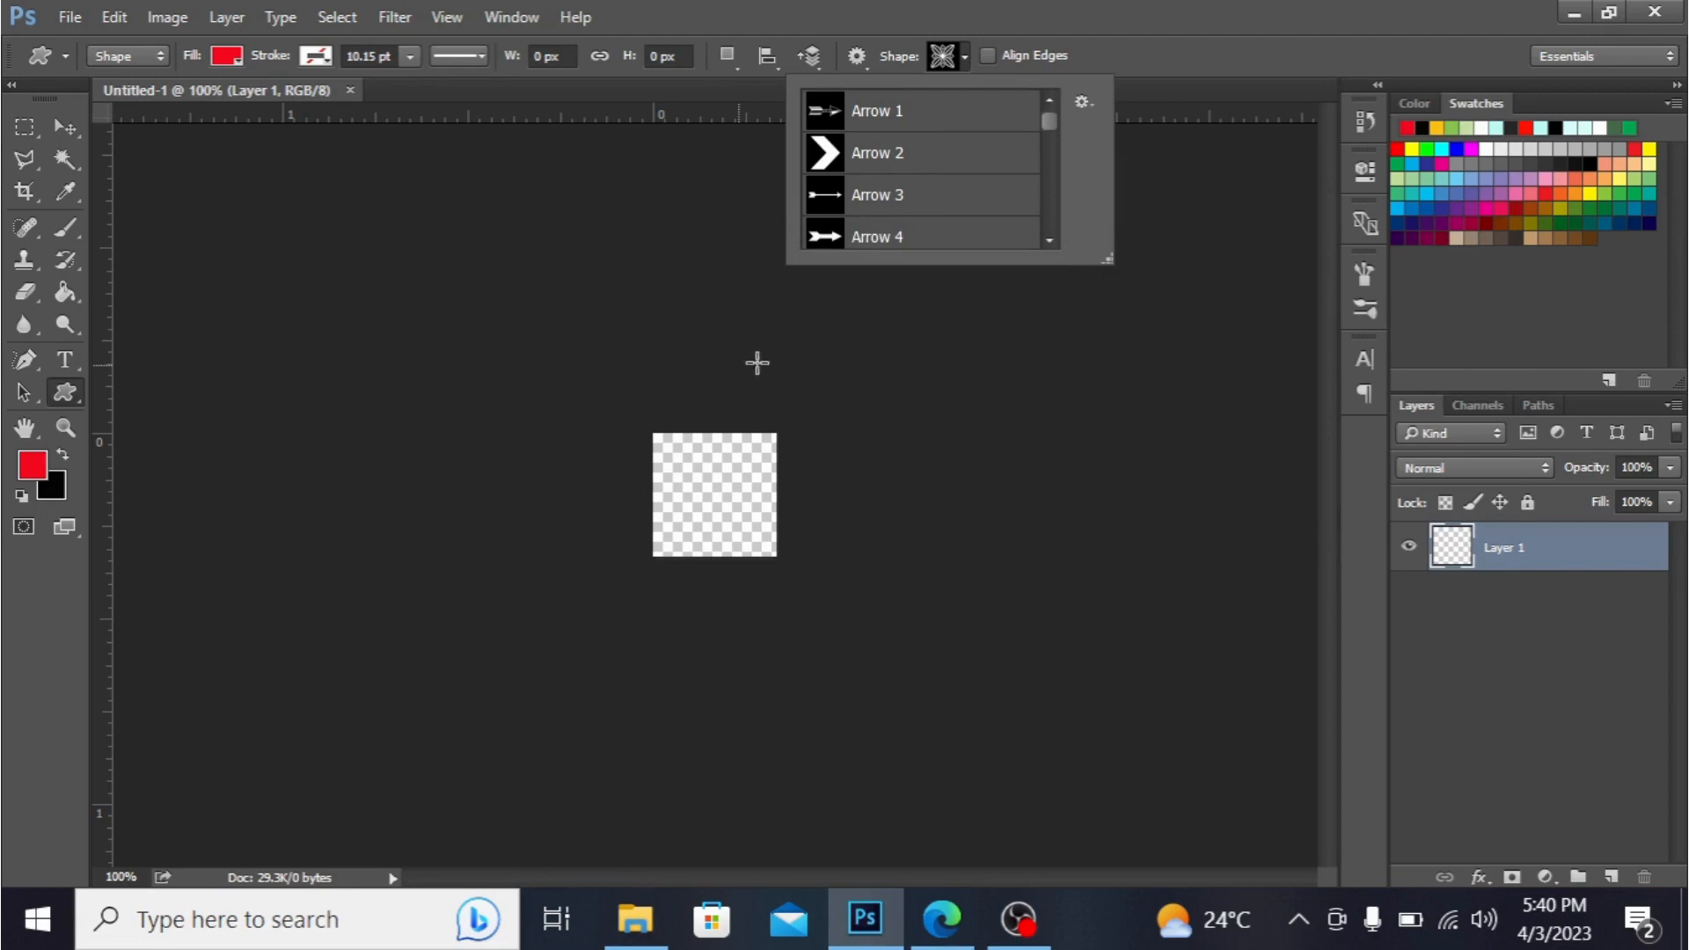
pyautogui.click(914, 155)
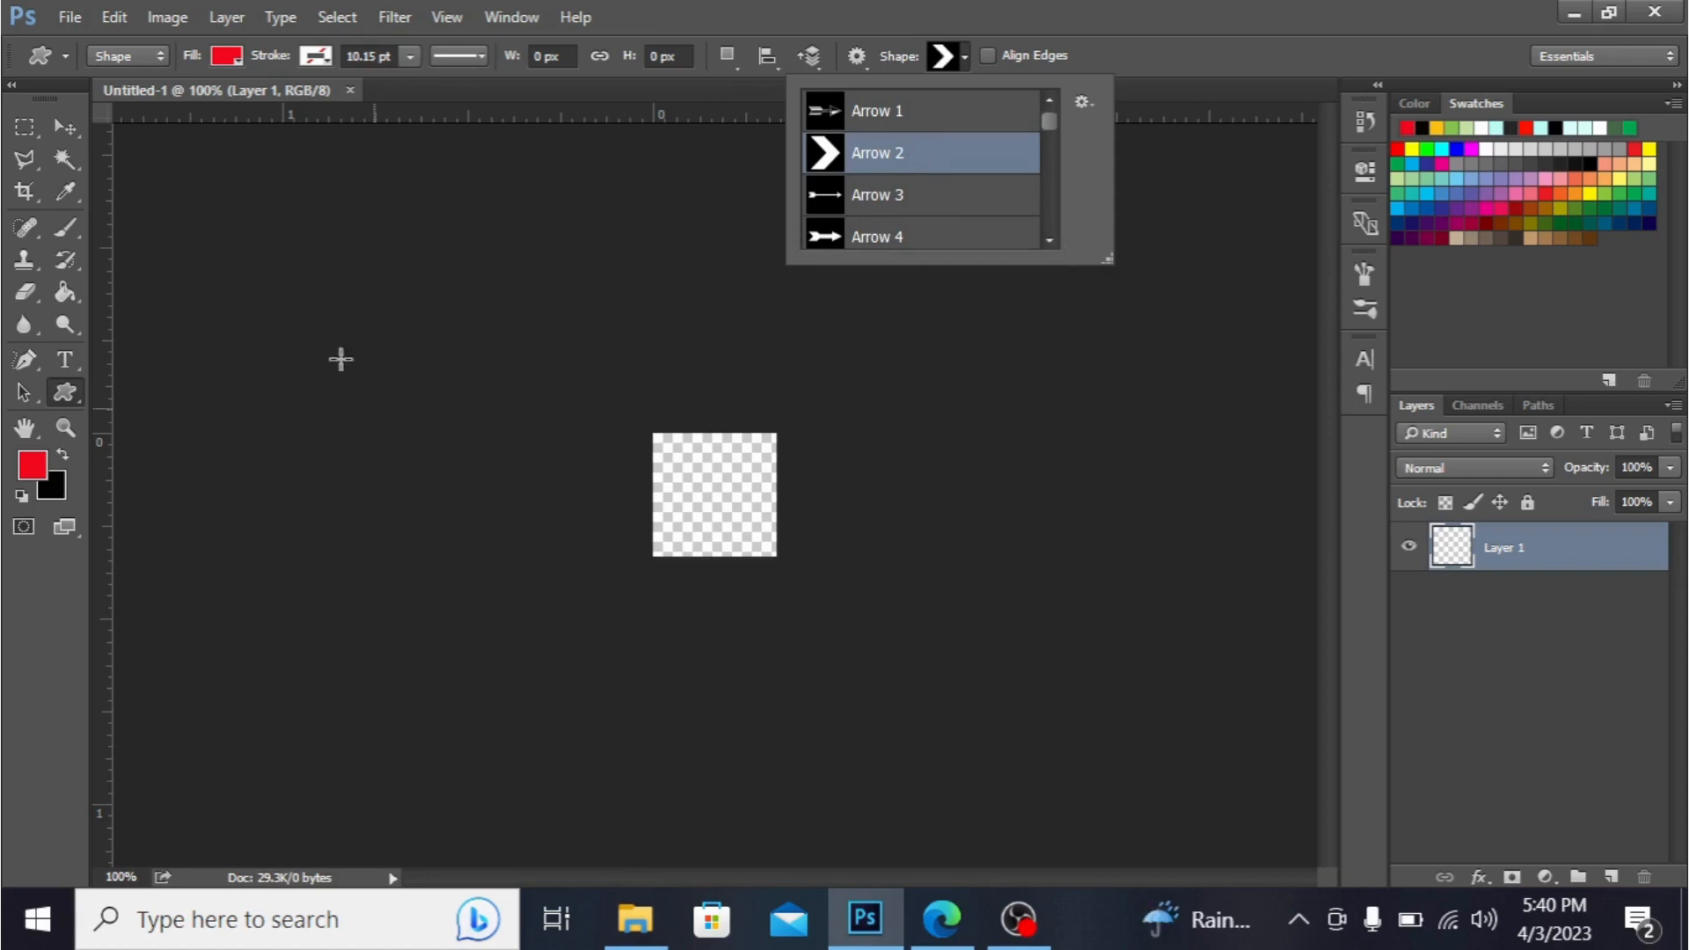
# - Create the arrow shape at 100 px by 100 px and move it so it exactly fills the canvas
pyautogui.click(697, 466)
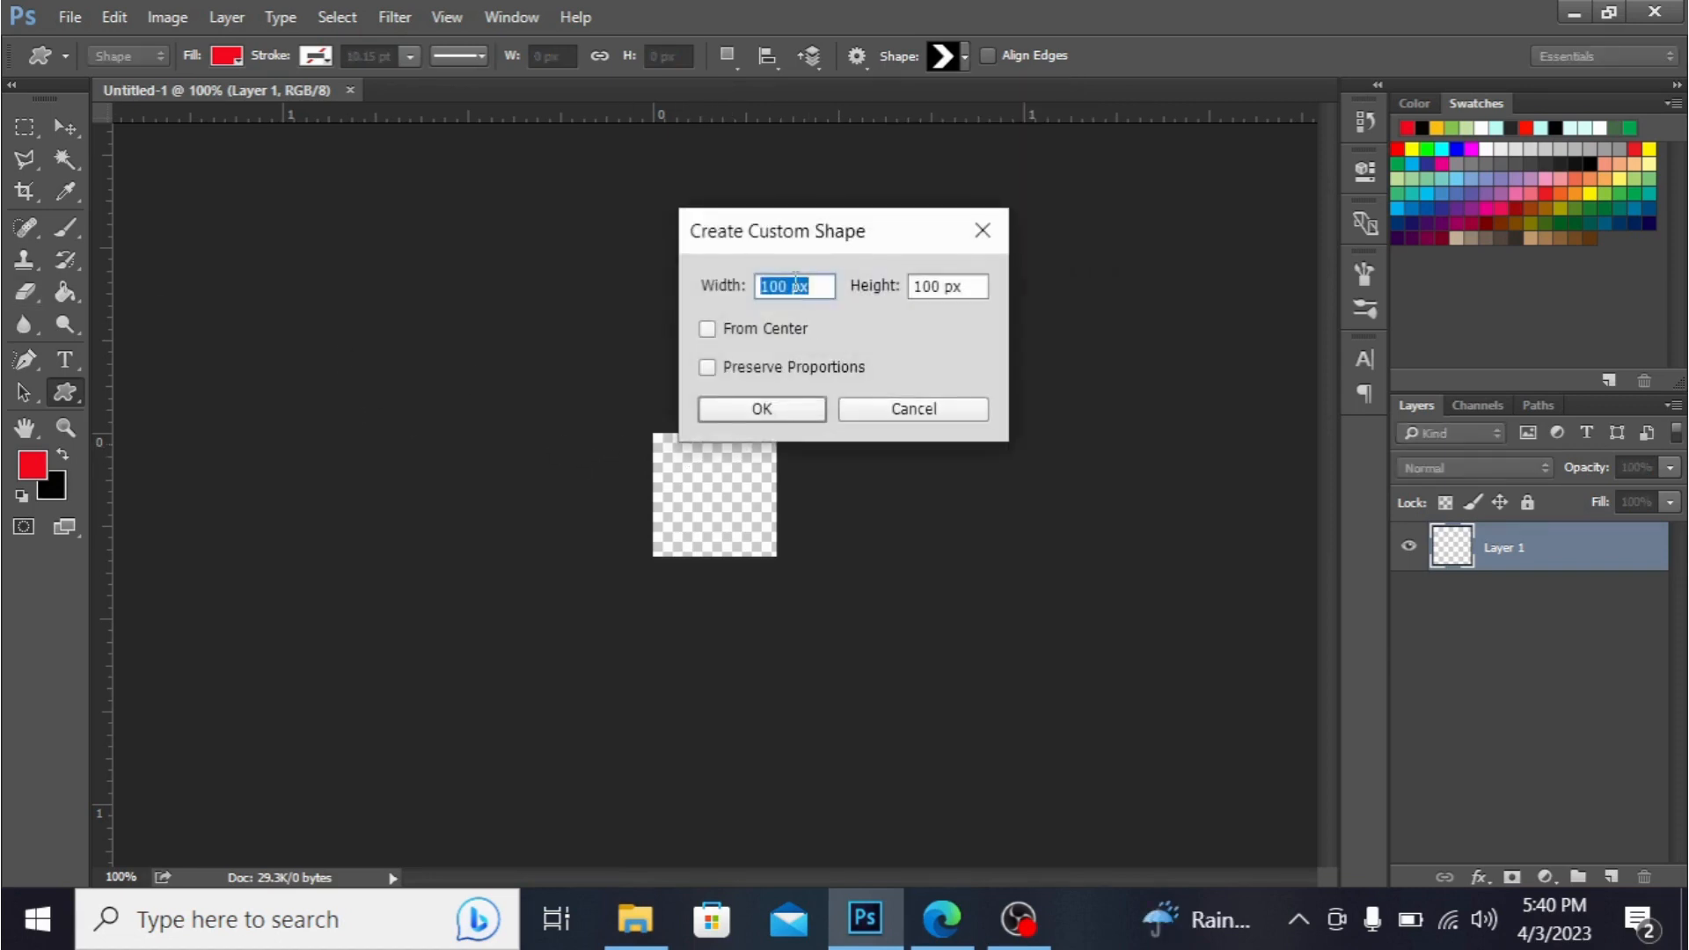
pyautogui.click(772, 408)
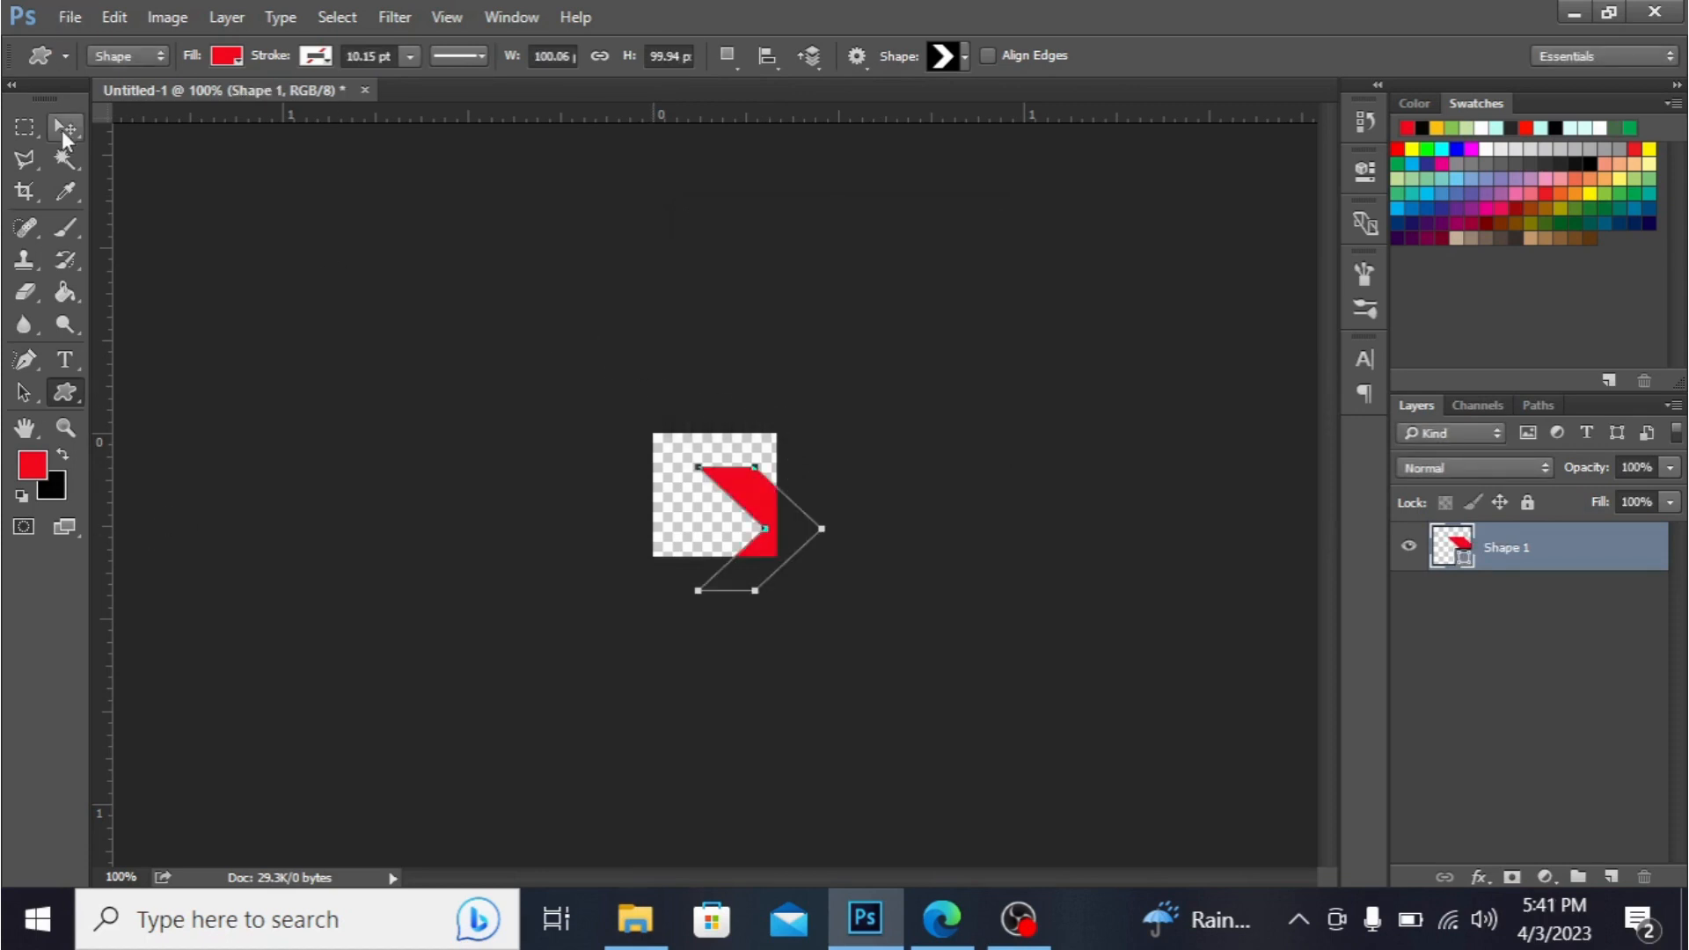
pyautogui.moveTo(765, 499); pyautogui.dragTo(713, 465)
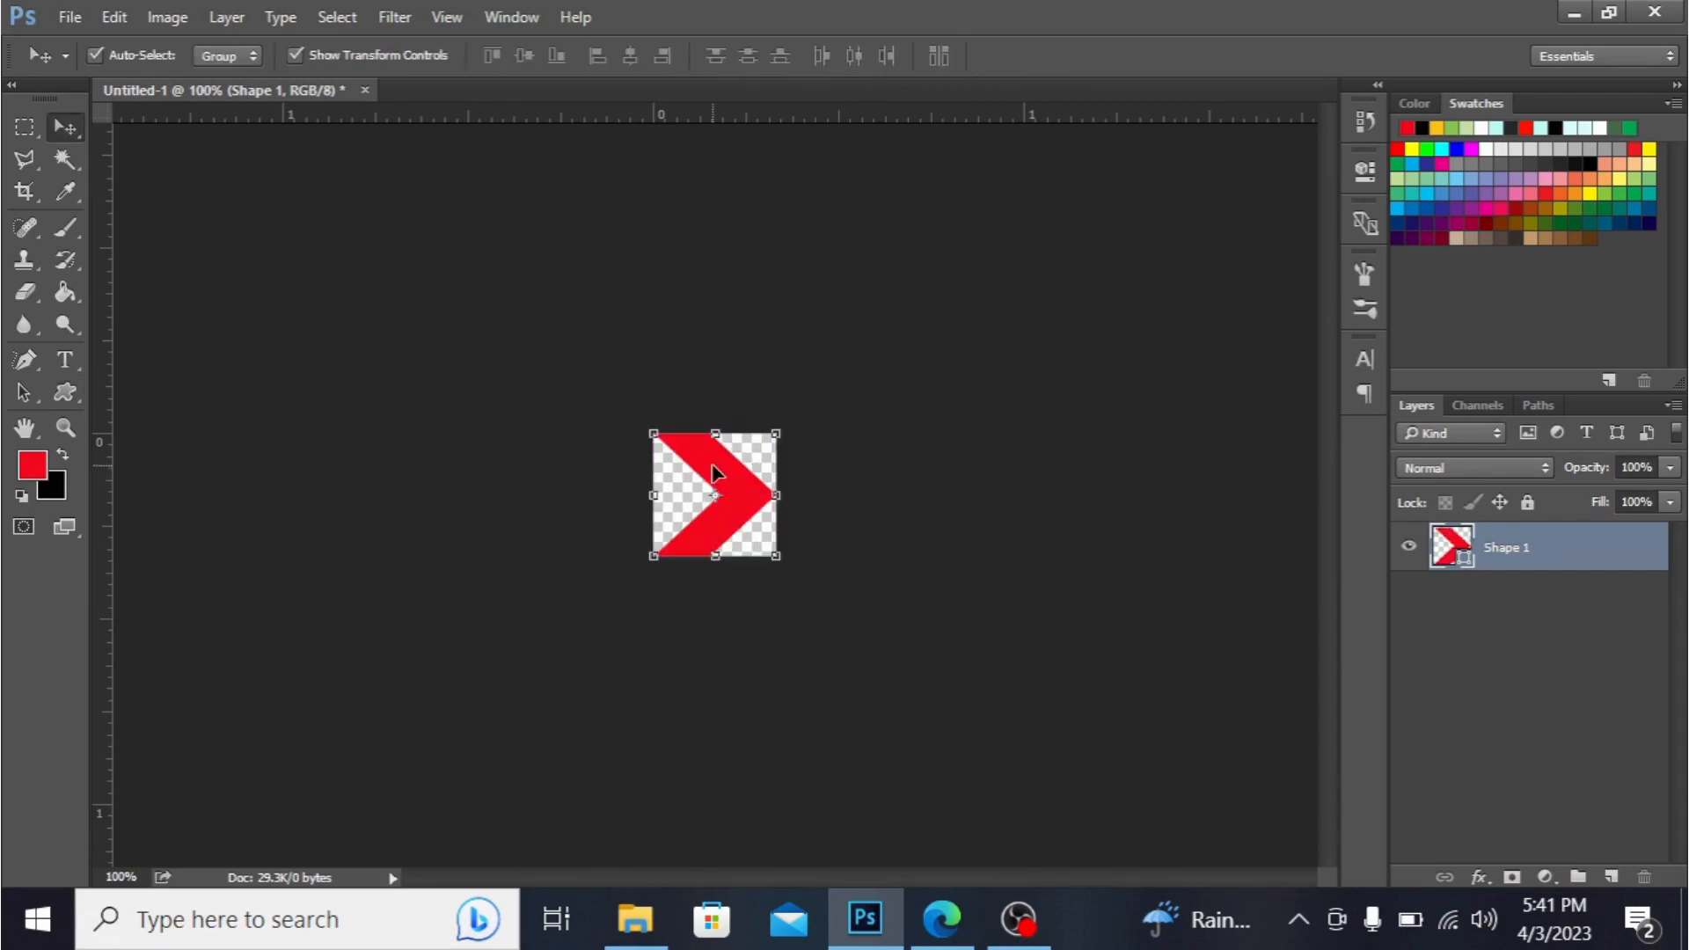
# - Rotate the red arrow shape 90° clockwise so it points downward
pyautogui.click(121, 14)
pyautogui.moveTo(352, 656)
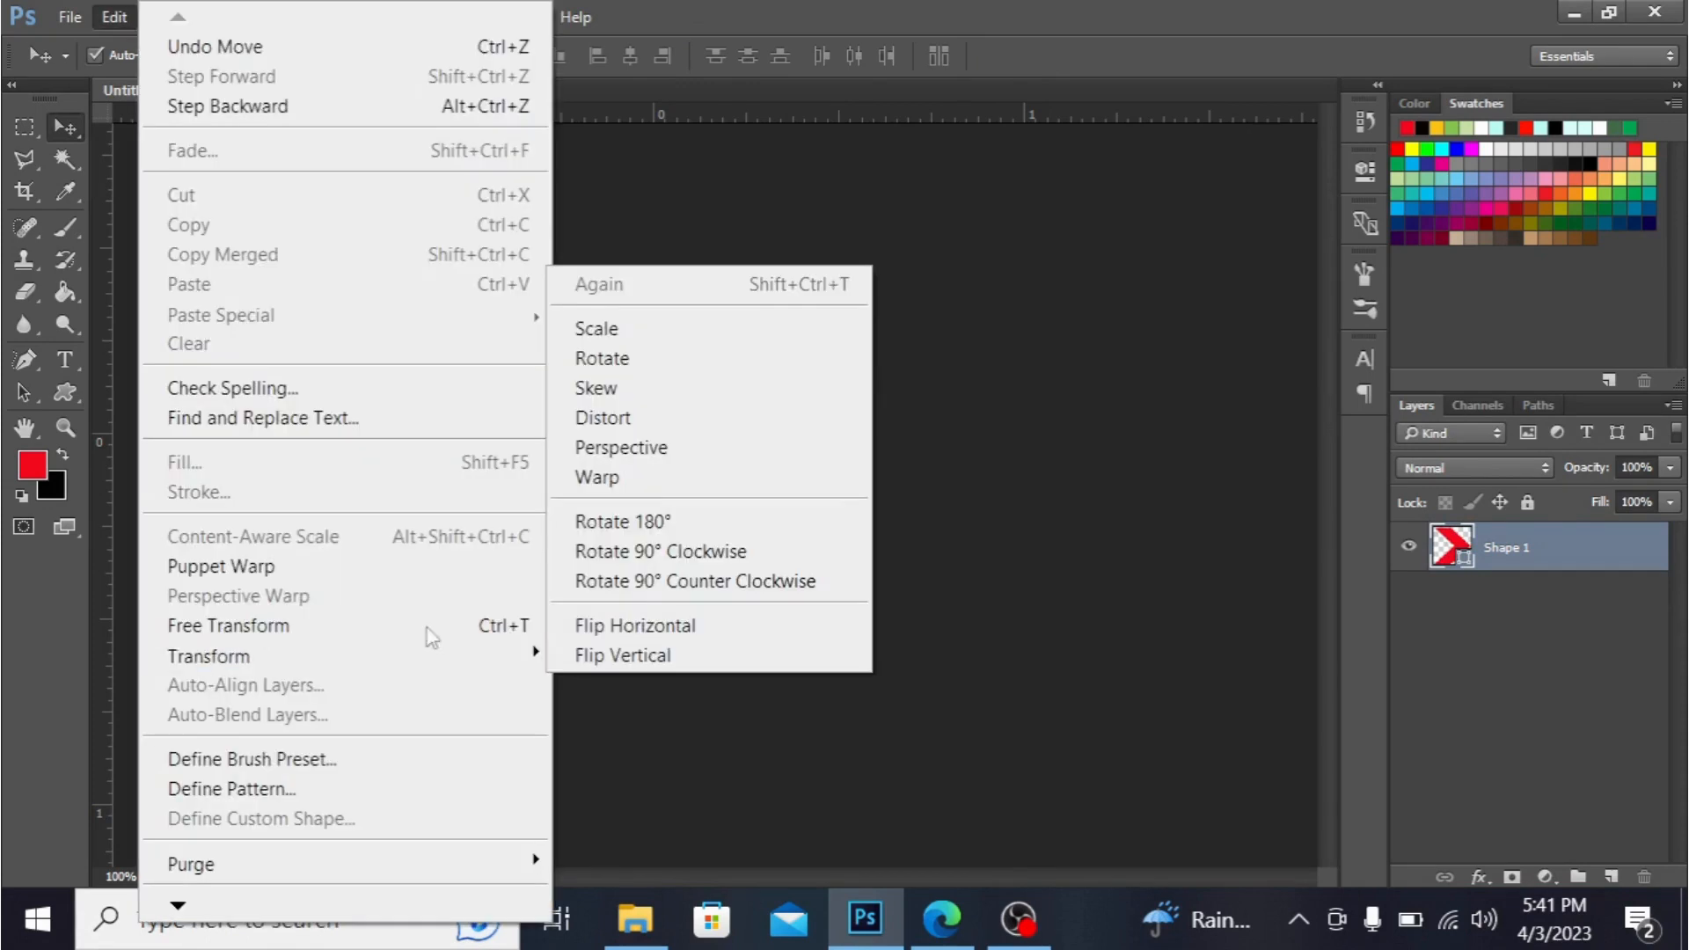
pyautogui.click(662, 554)
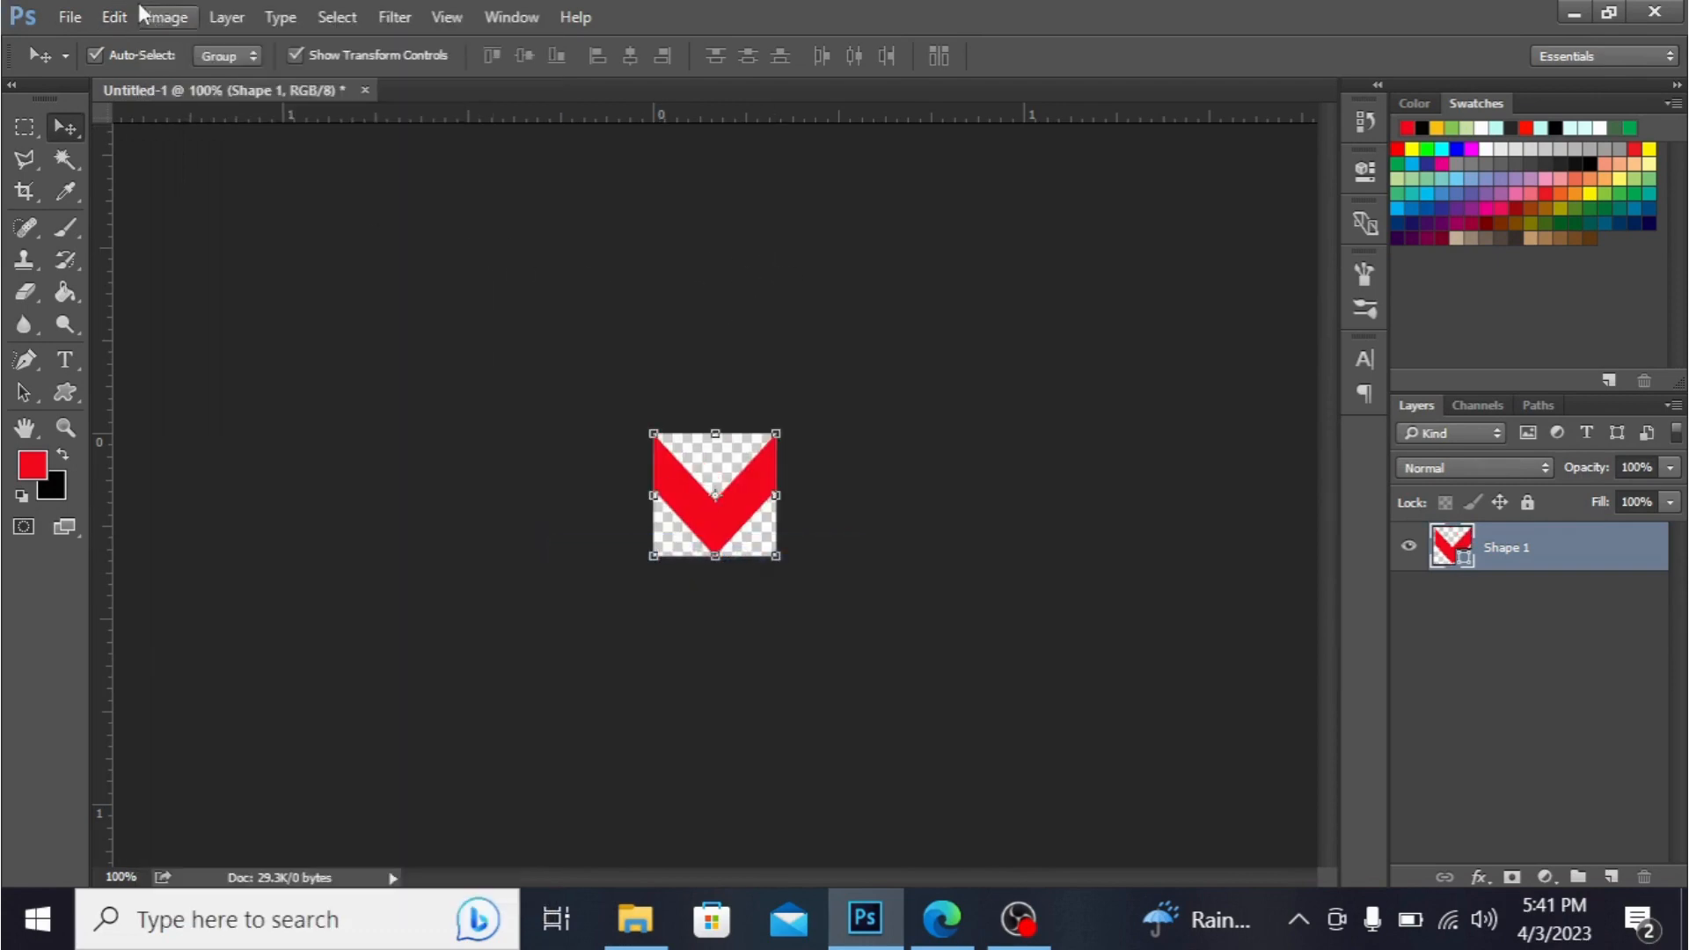
# - Define the downward arrow artwork as a pattern named "chevron"
pyautogui.click(115, 16)
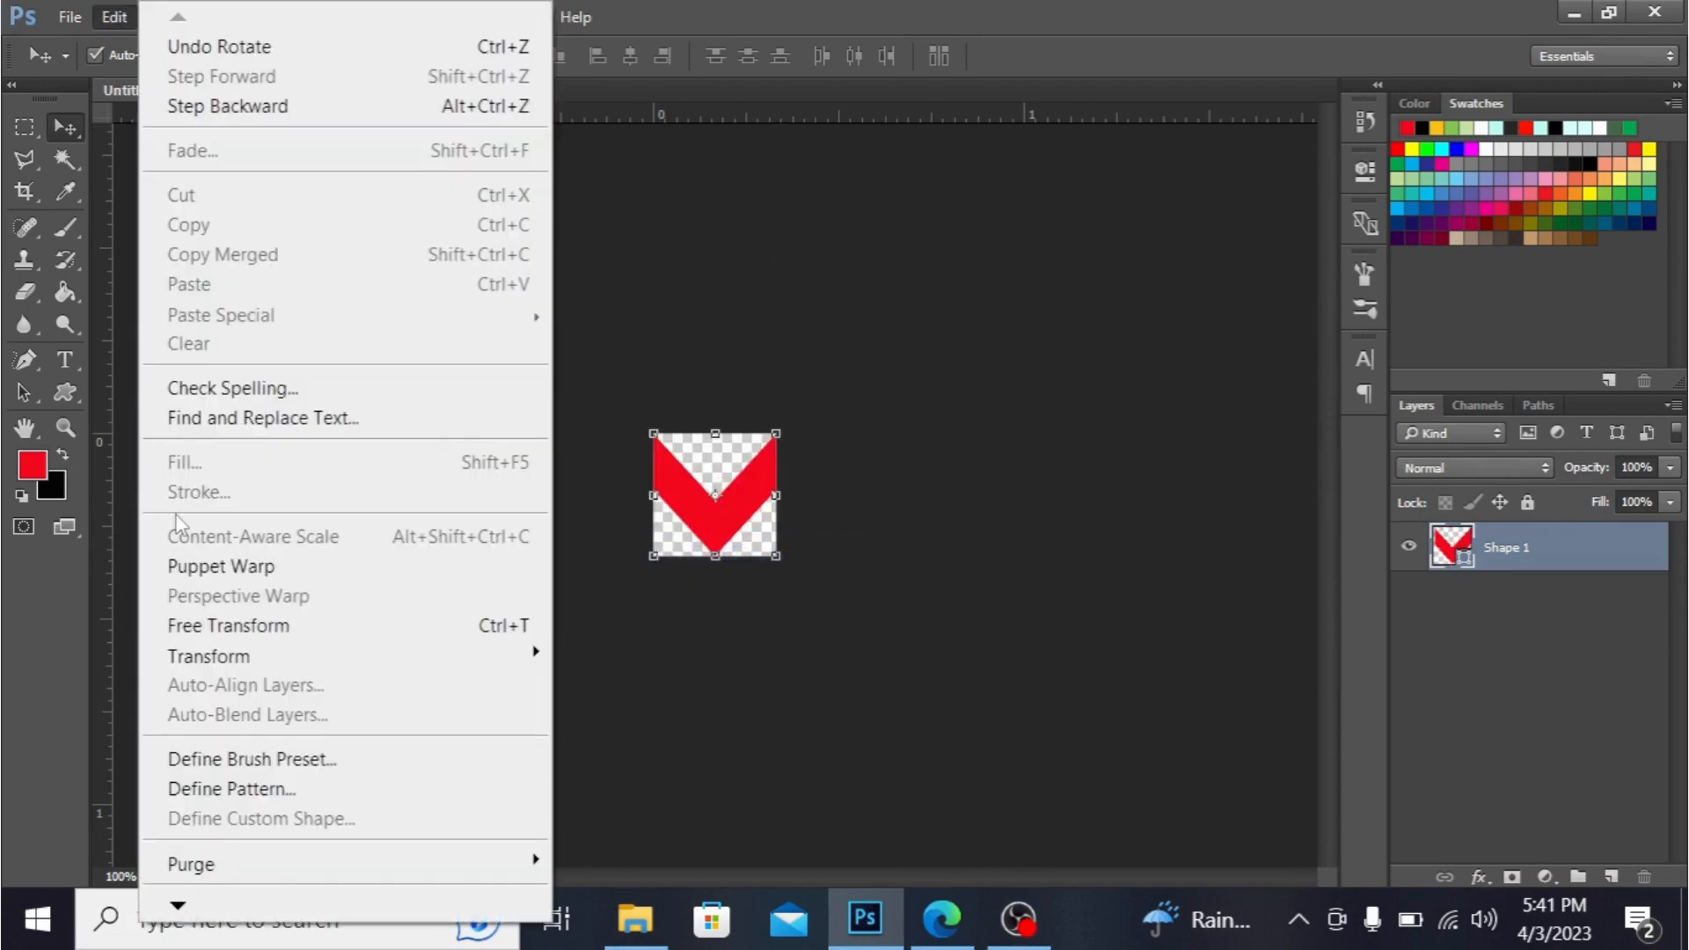
pyautogui.click(290, 790)
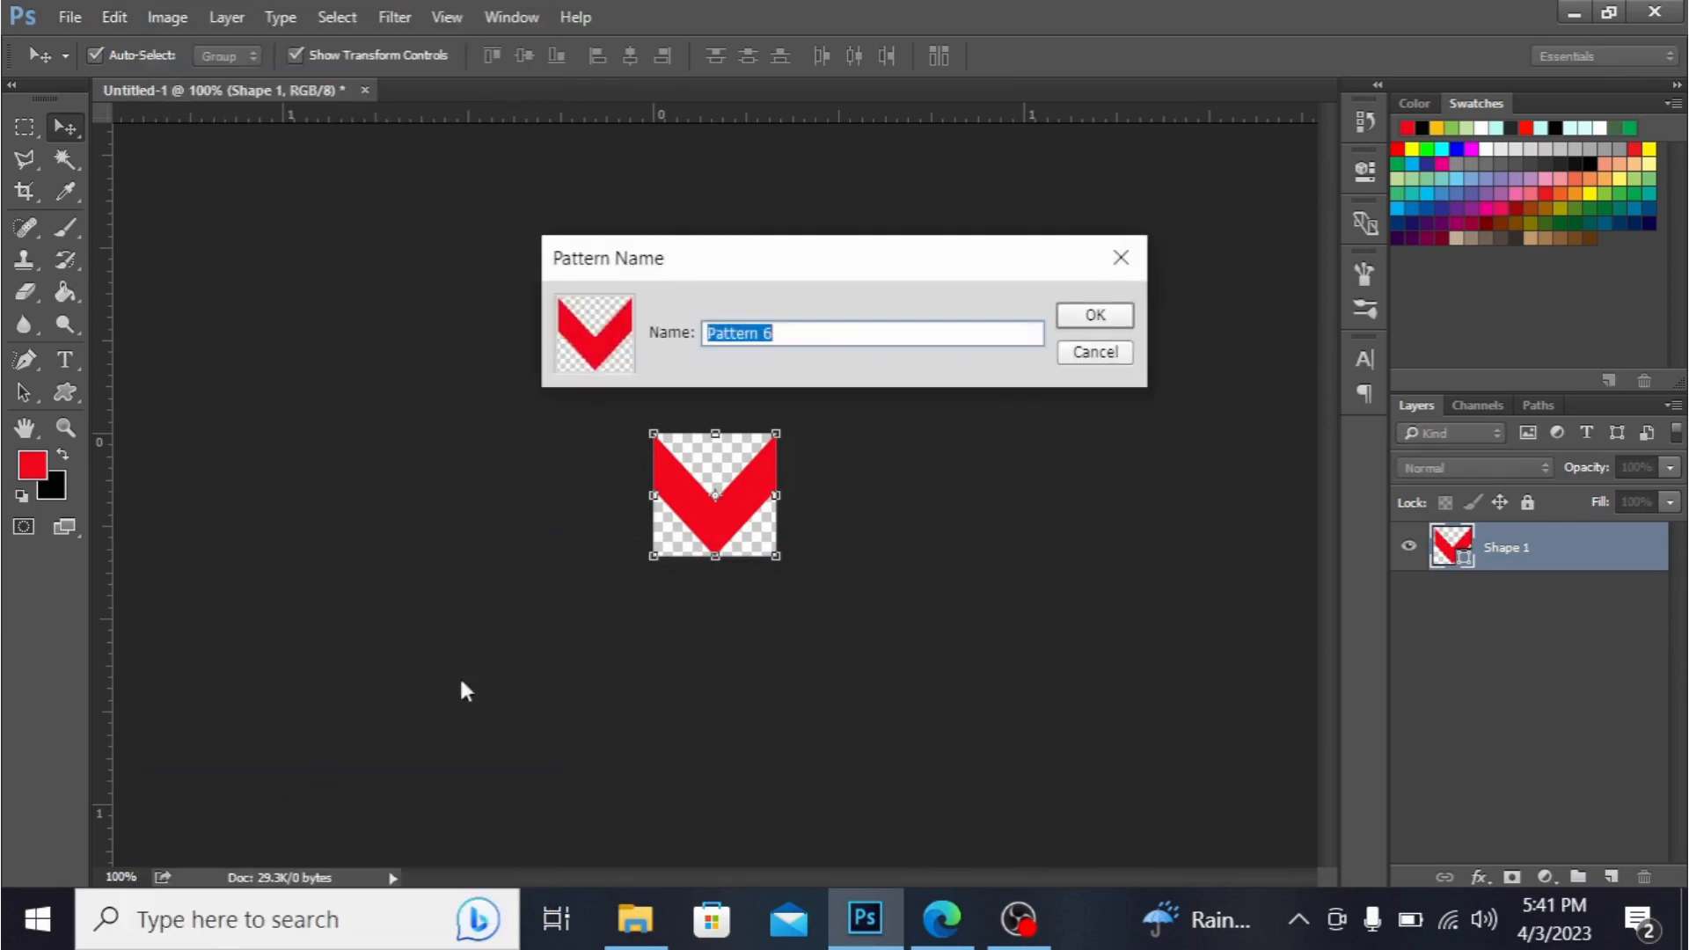
pyautogui.press('BackSpace')
pyautogui.click(1110, 315)
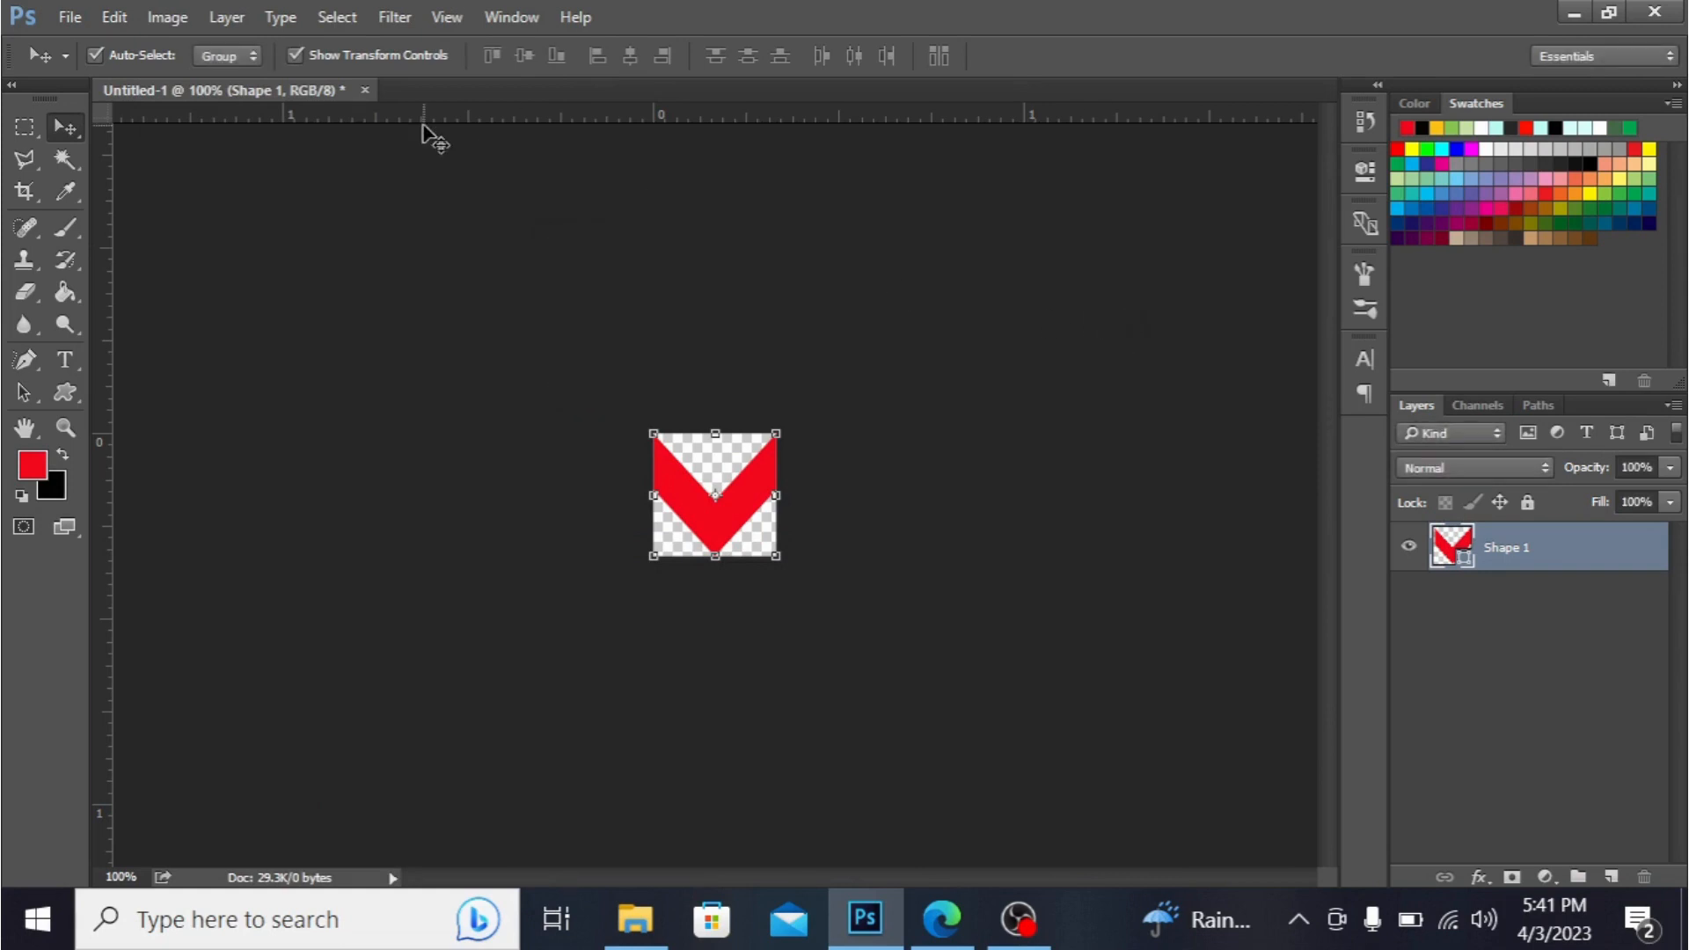
# - Begin a new document measured in inches and set its width to 6 inches
pyautogui.click(67, 15)
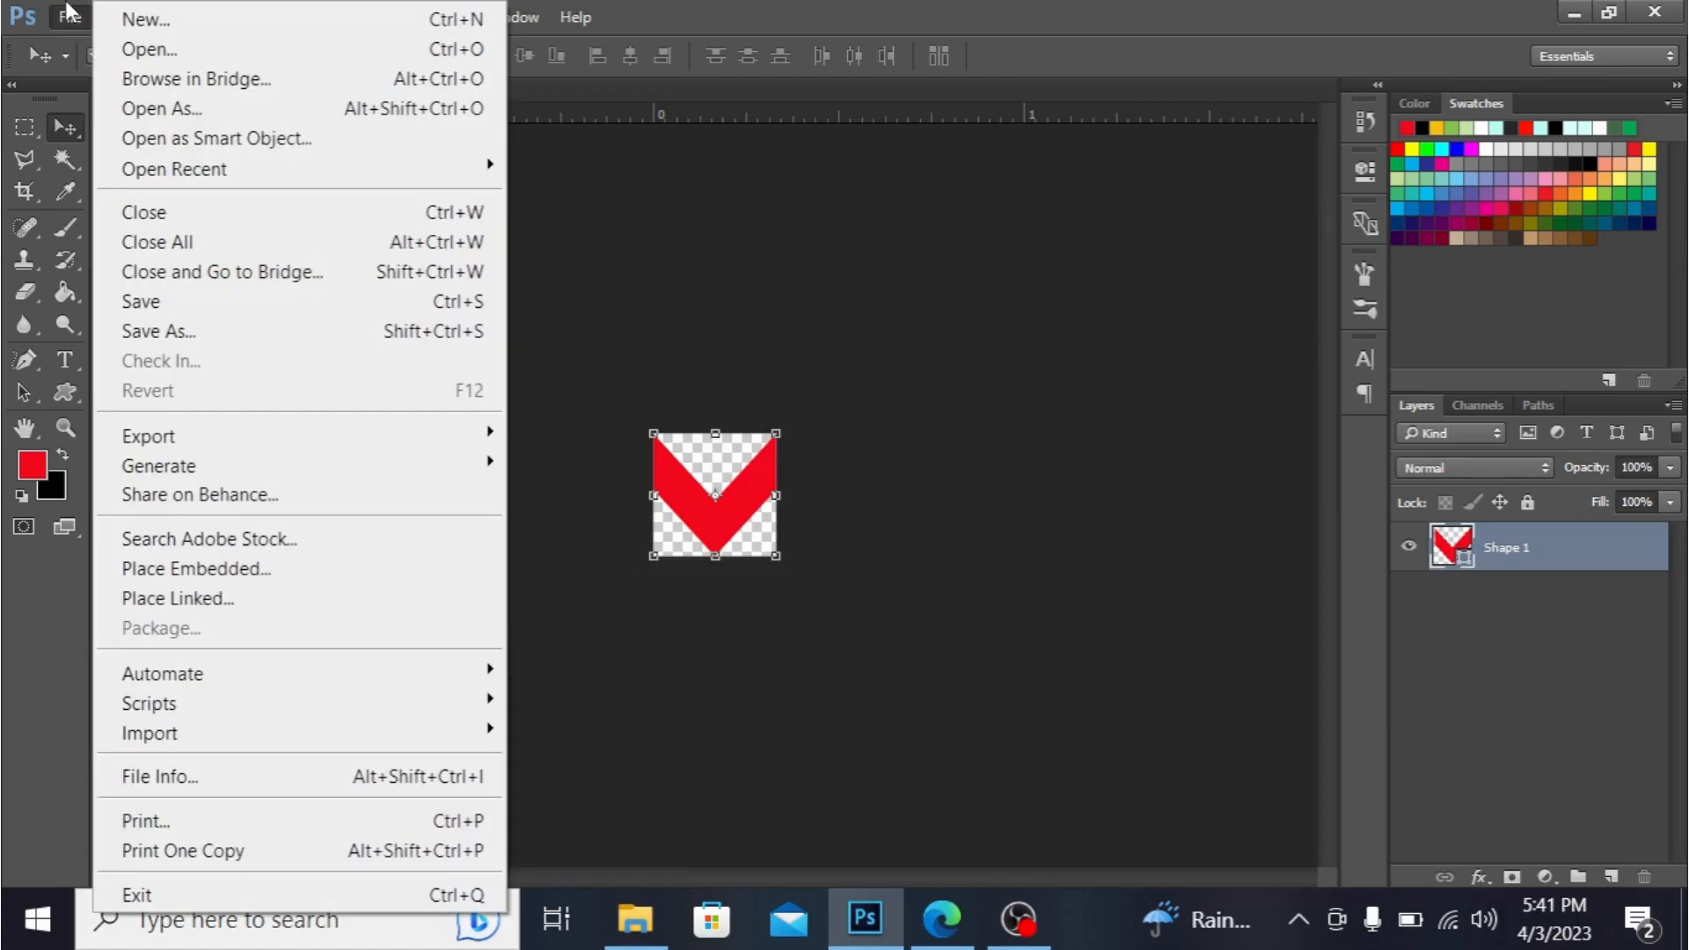
pyautogui.click(134, 20)
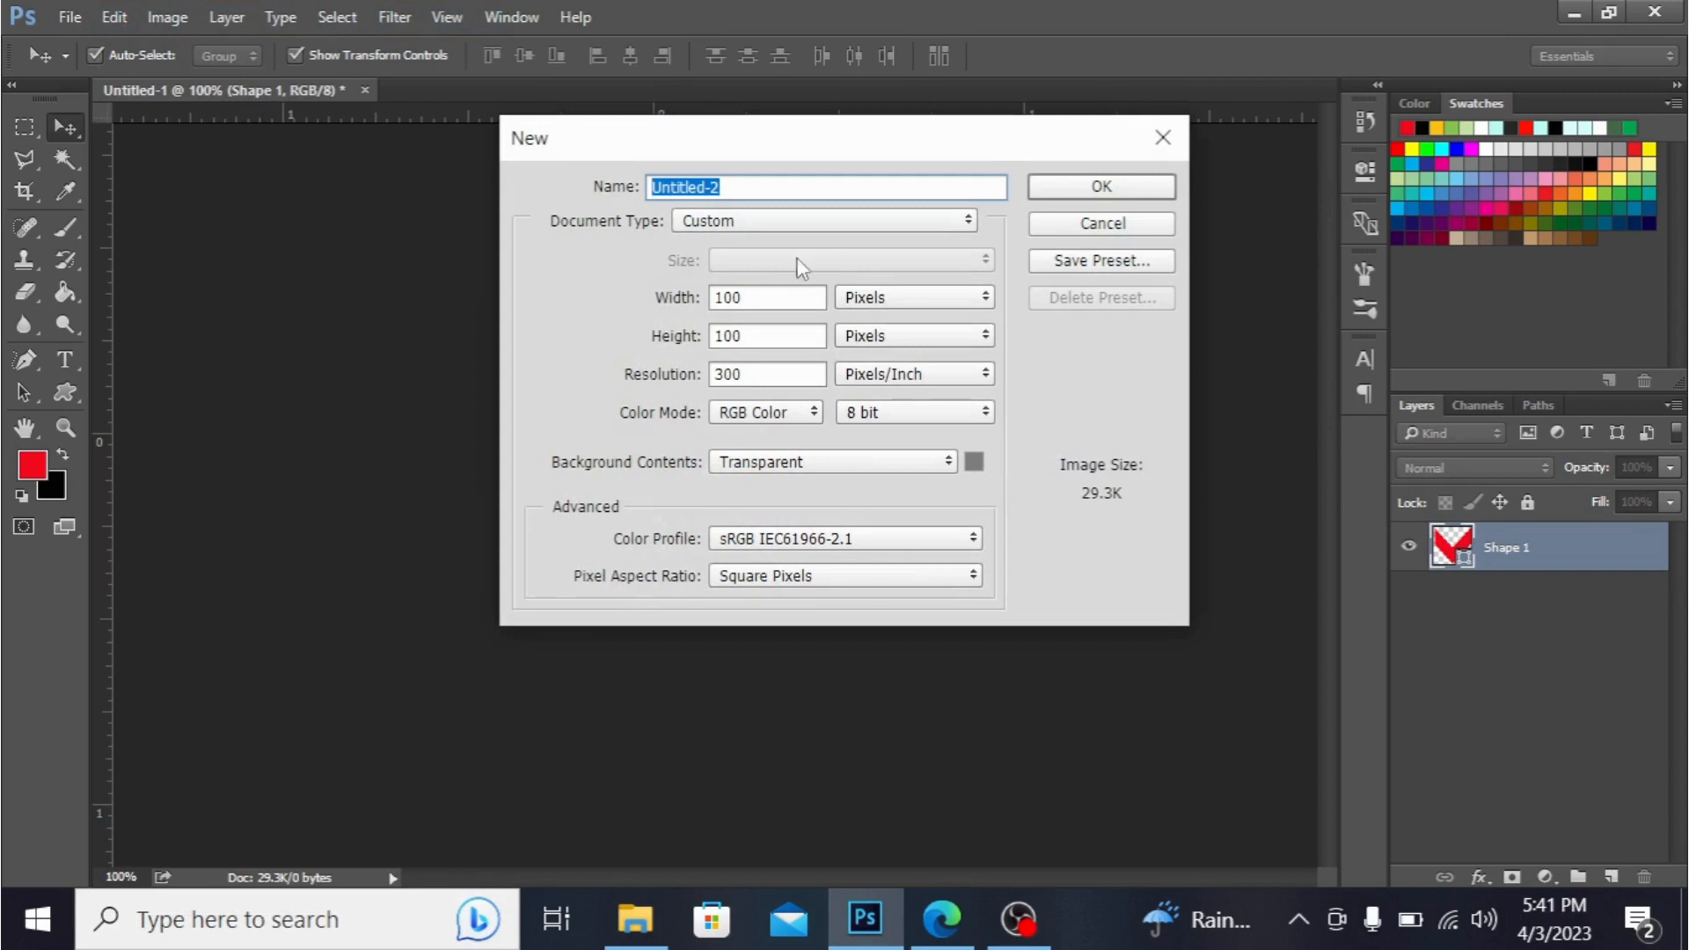
pyautogui.click(965, 301)
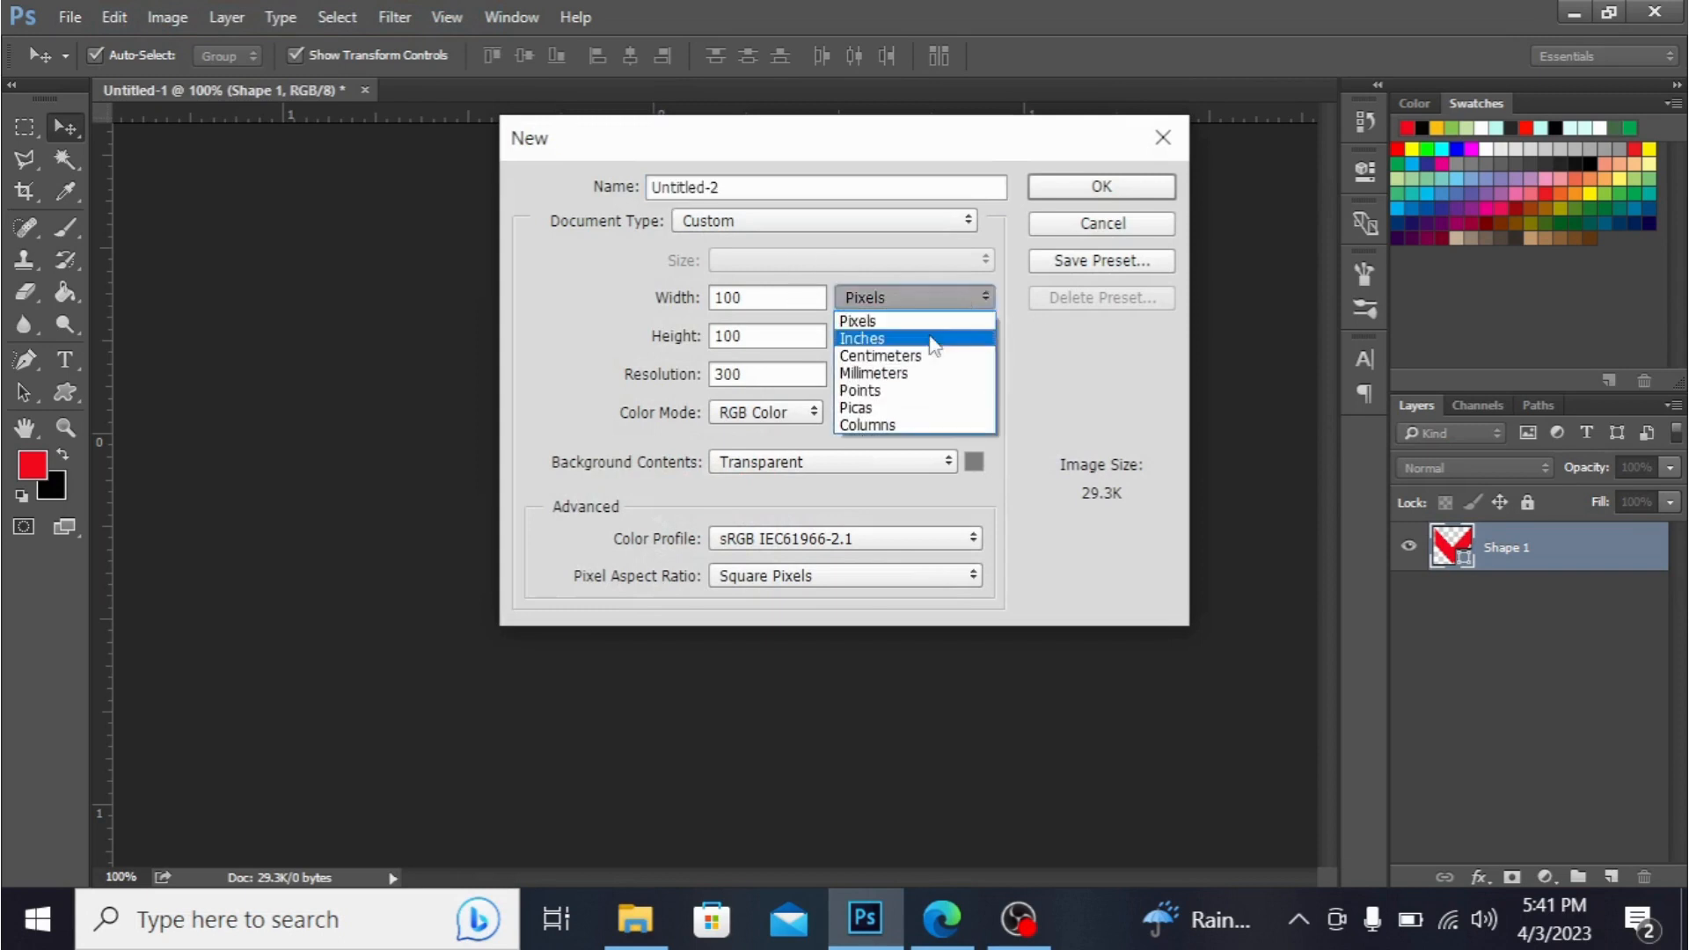
pyautogui.click(933, 346)
pyautogui.click(790, 304)
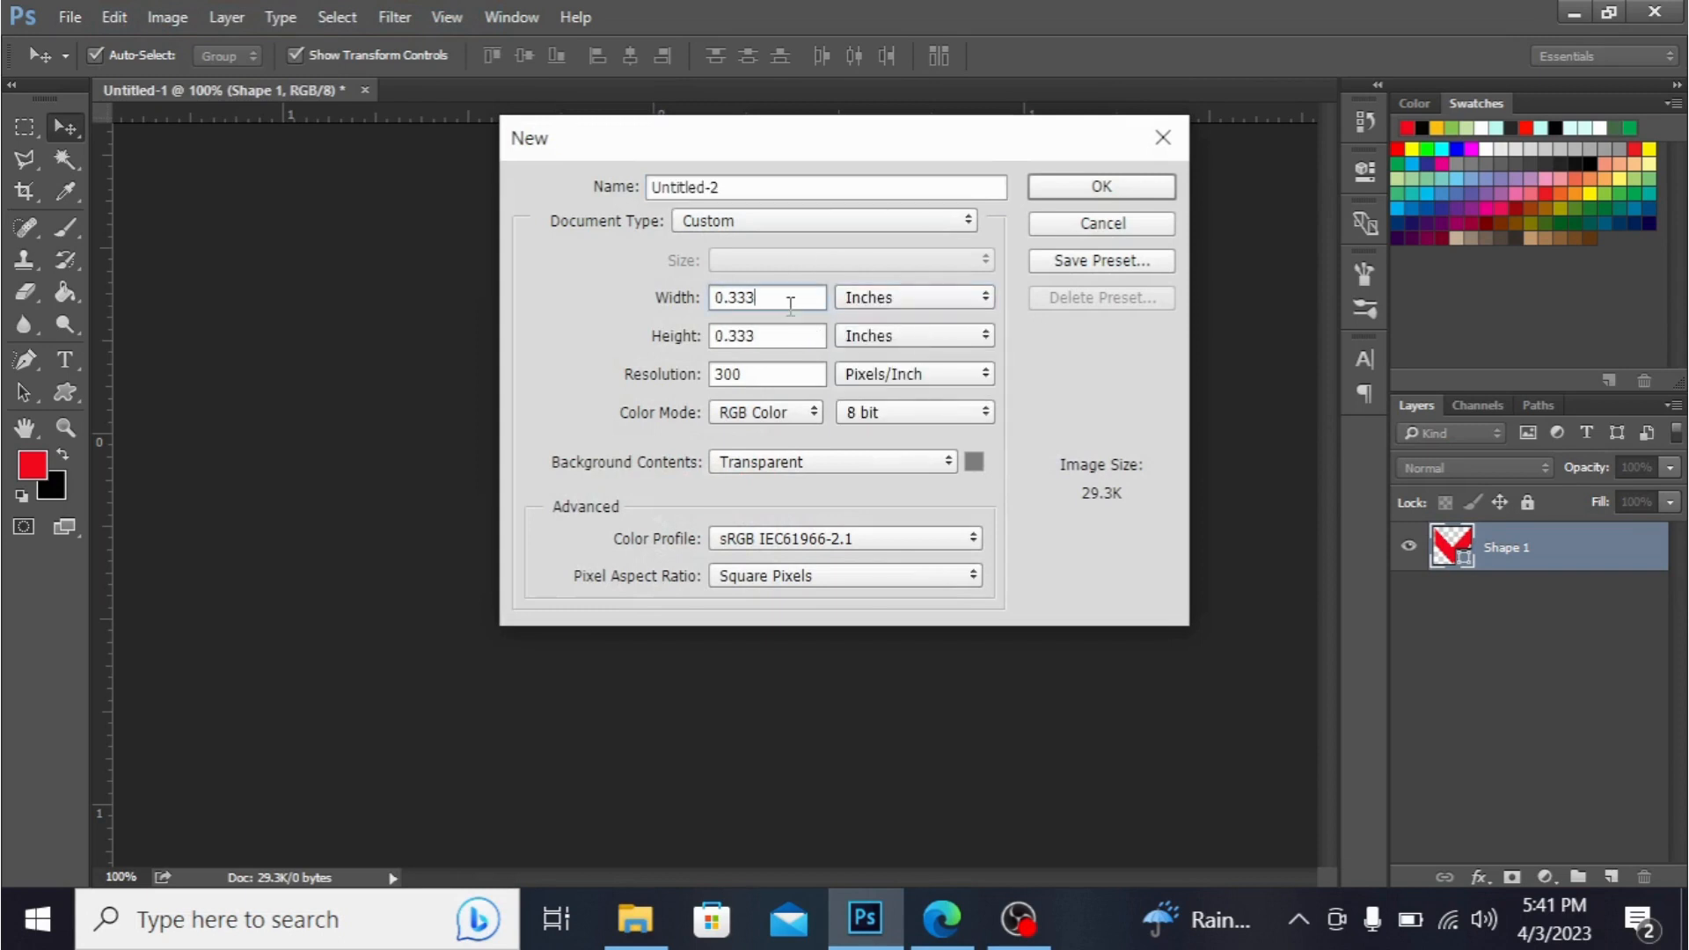
pyautogui.press('BackSpace')
pyautogui.press('BackSpace')
pyautogui.press('BackSpace')
pyautogui.write('6')
# - Set the new document's height to 6 inches and create the document
pyautogui.click(796, 336)
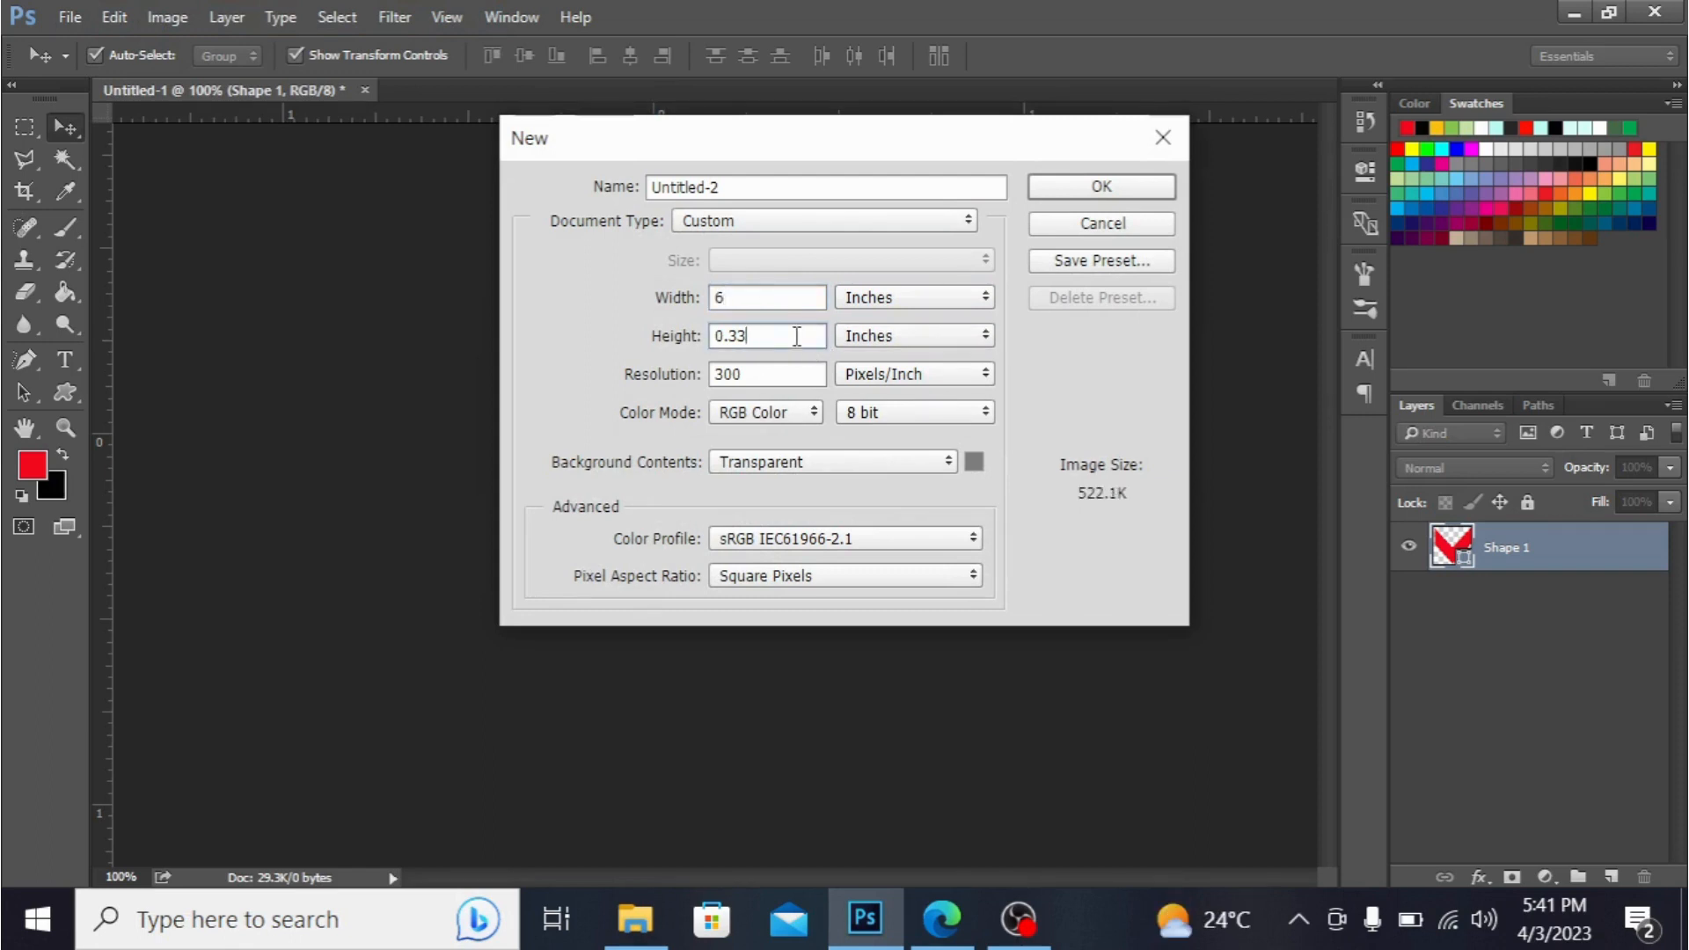
pyautogui.press('BackSpace')
pyautogui.press('BackSpace')
pyautogui.press('BackSpace')
pyautogui.press('BackSpace')
pyautogui.write('6')
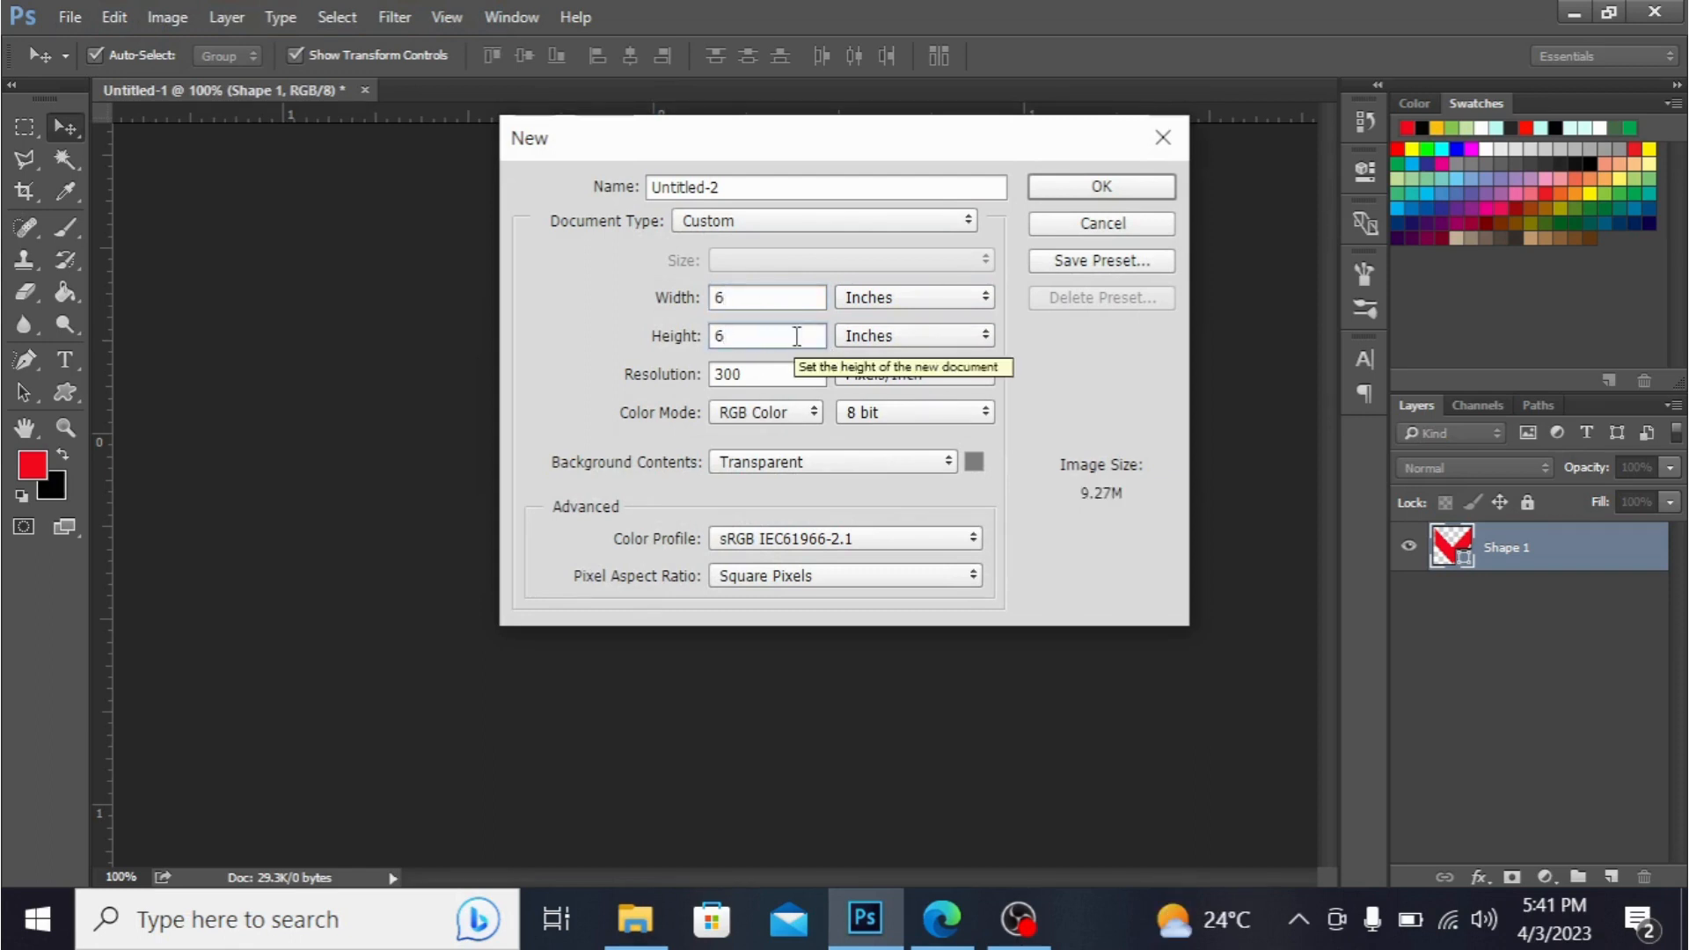
pyautogui.click(1144, 188)
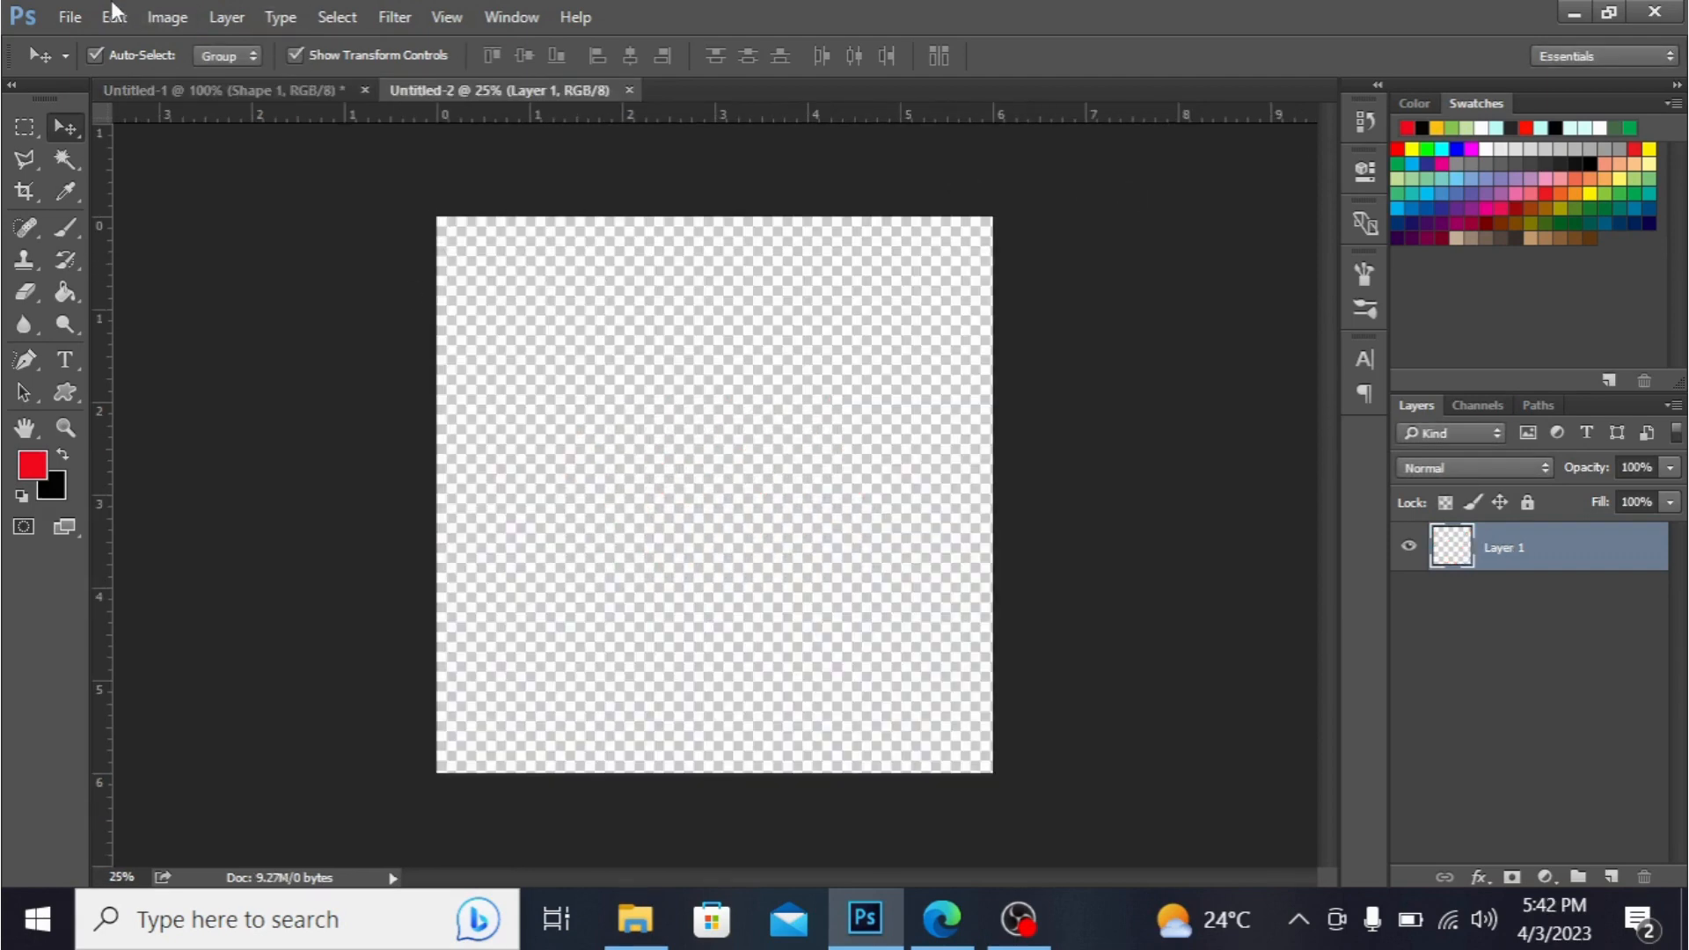
# - Fill the blank canvas with the chevron pattern using the Paint Bucket tool set to Pattern
pyautogui.click(63, 296)
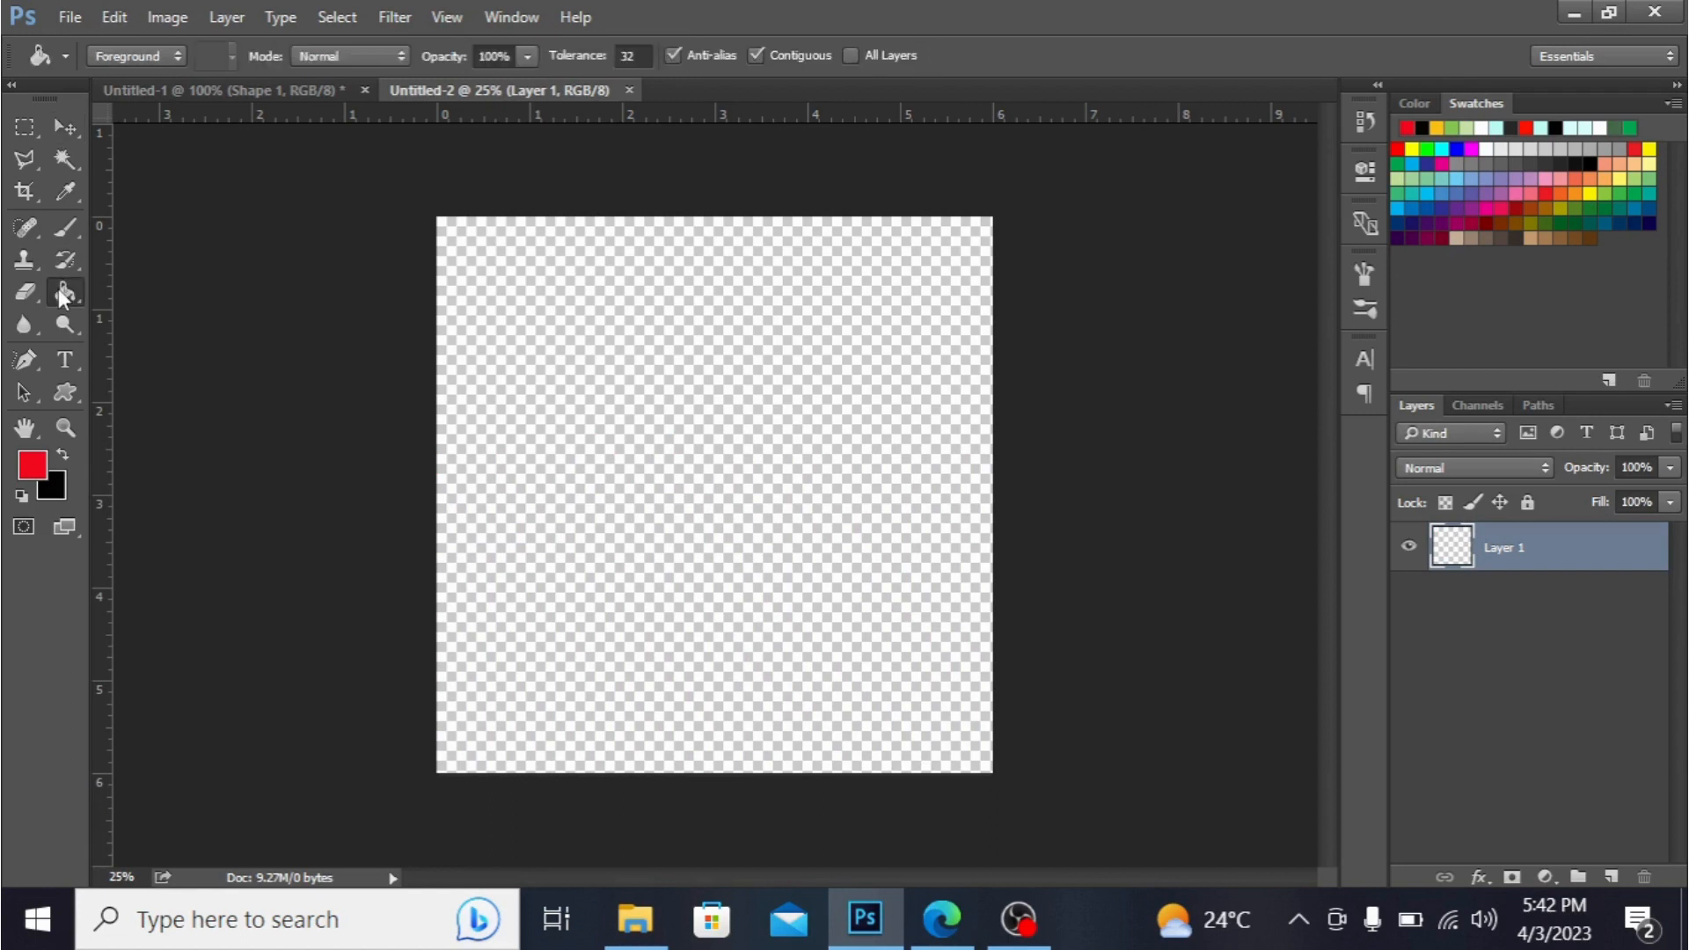
pyautogui.click(151, 58)
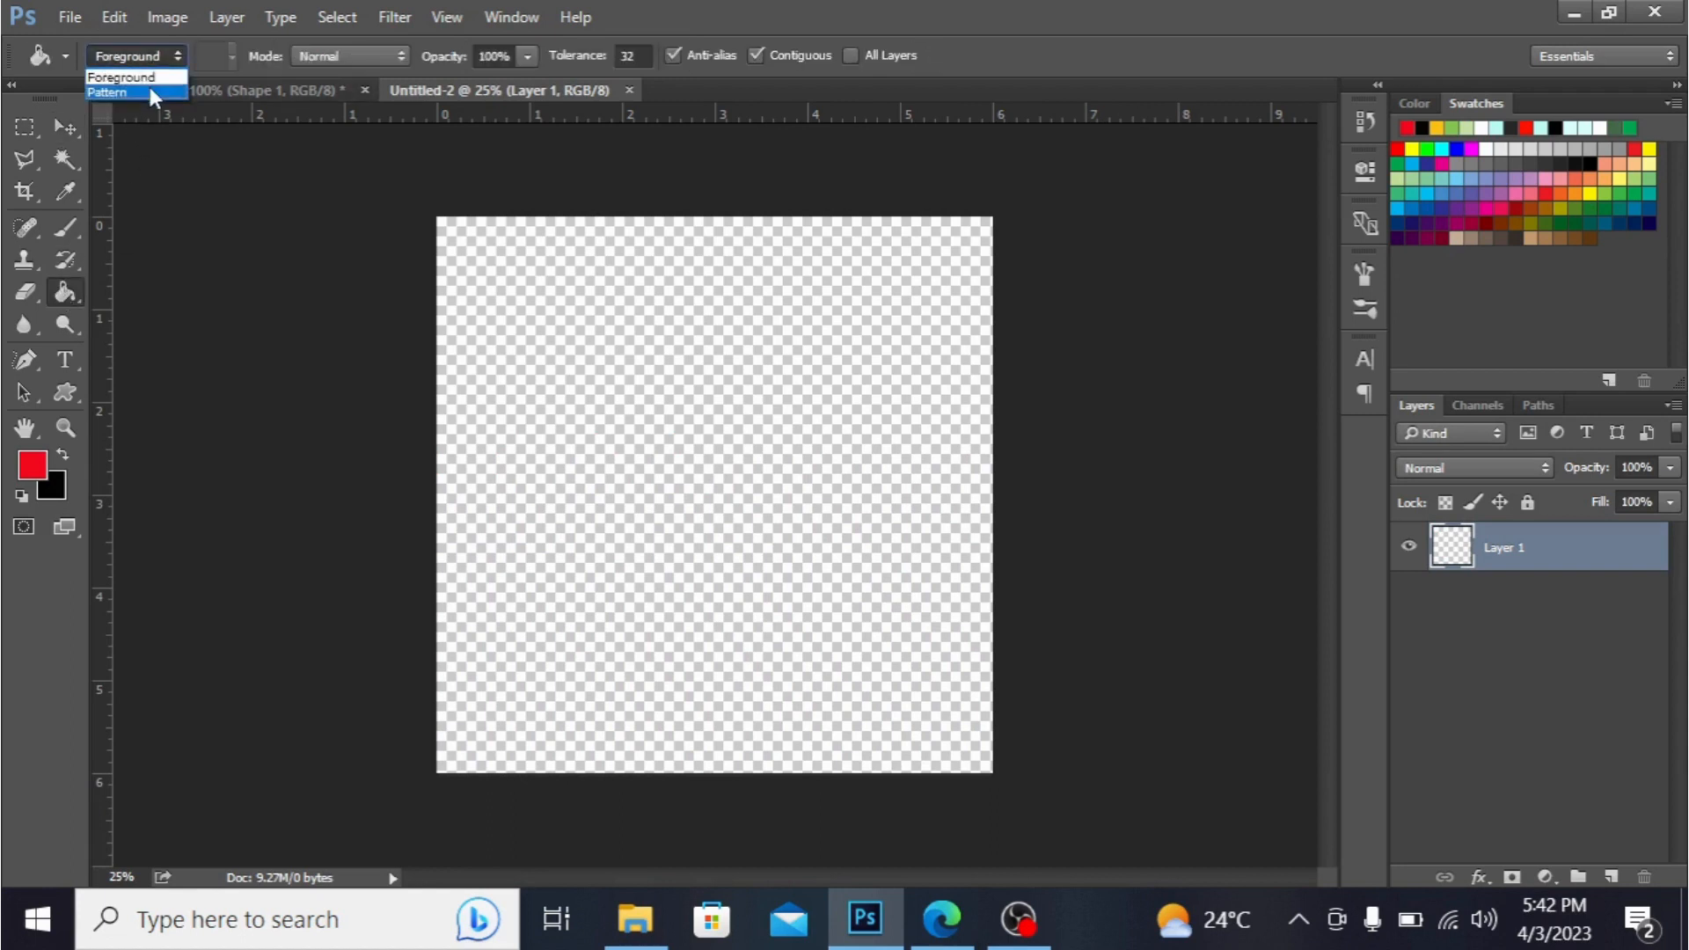
pyautogui.click(152, 92)
pyautogui.click(234, 51)
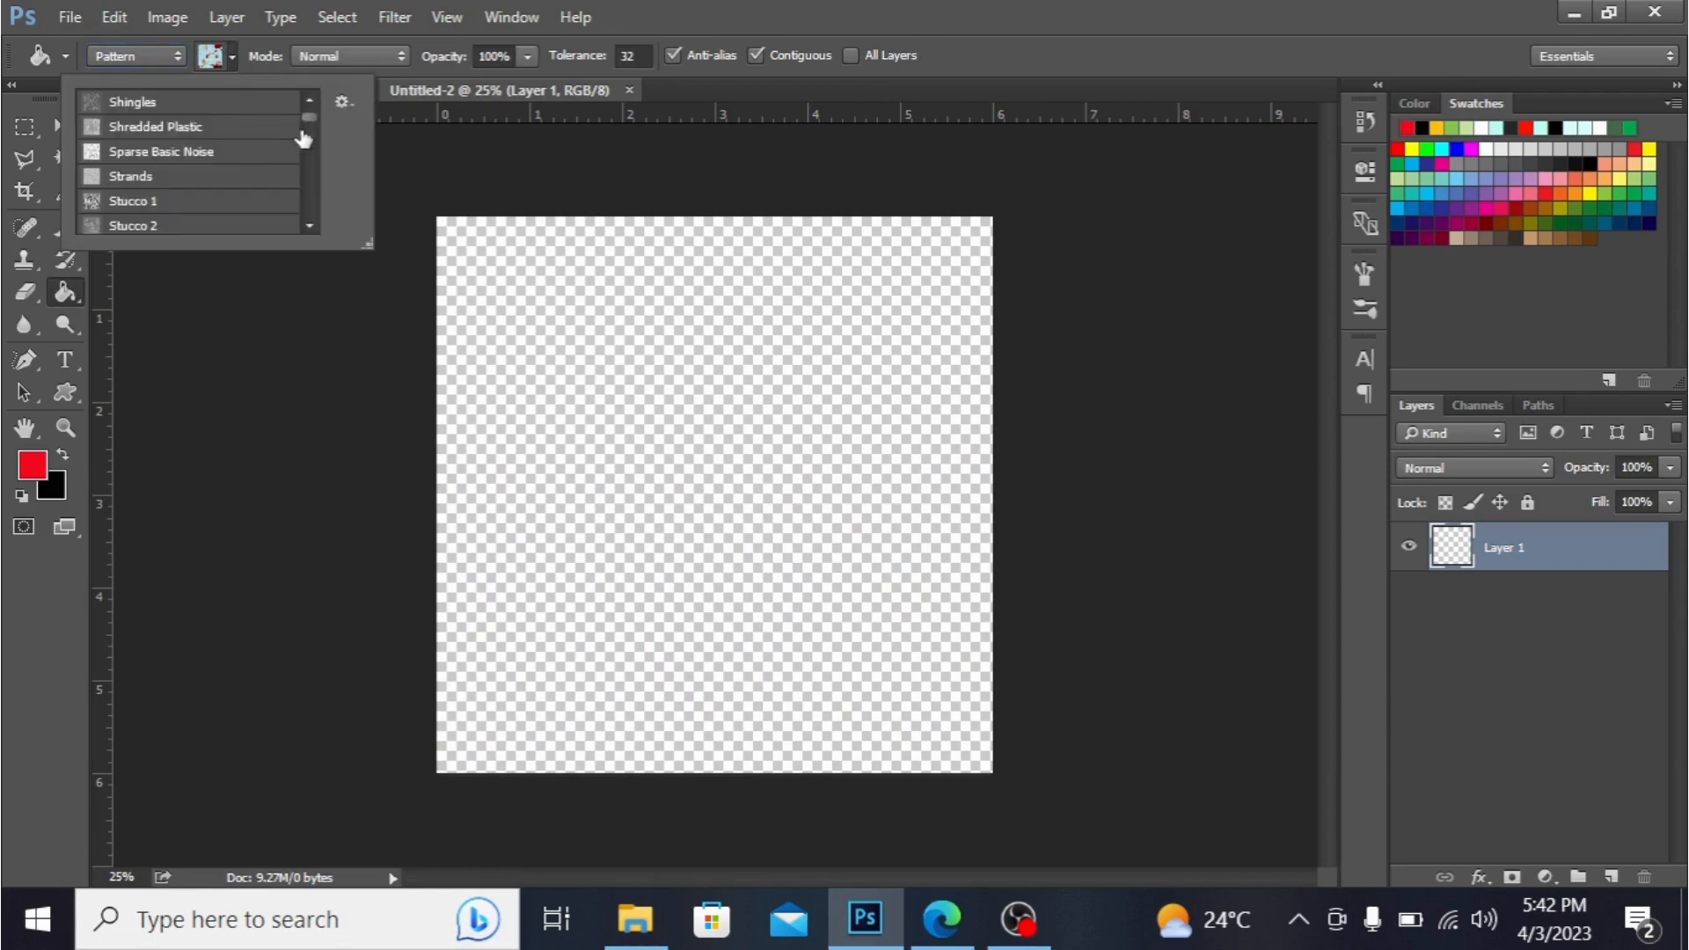
pyautogui.moveTo(309, 112); pyautogui.dragTo(309, 214)
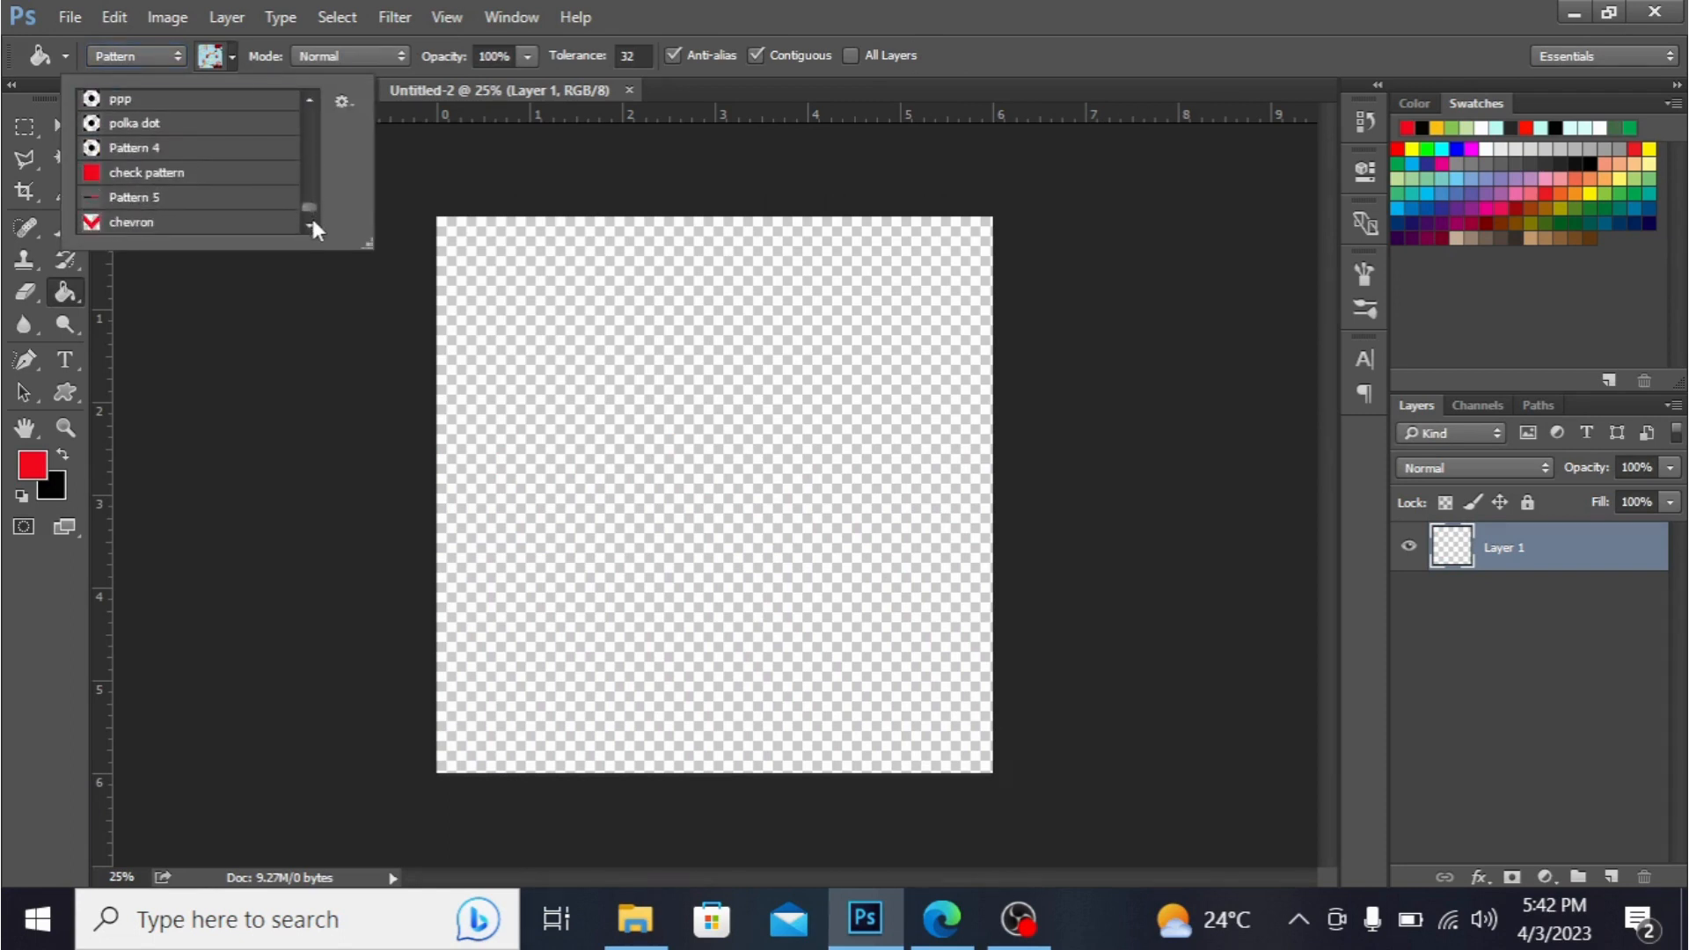
pyautogui.click(234, 229)
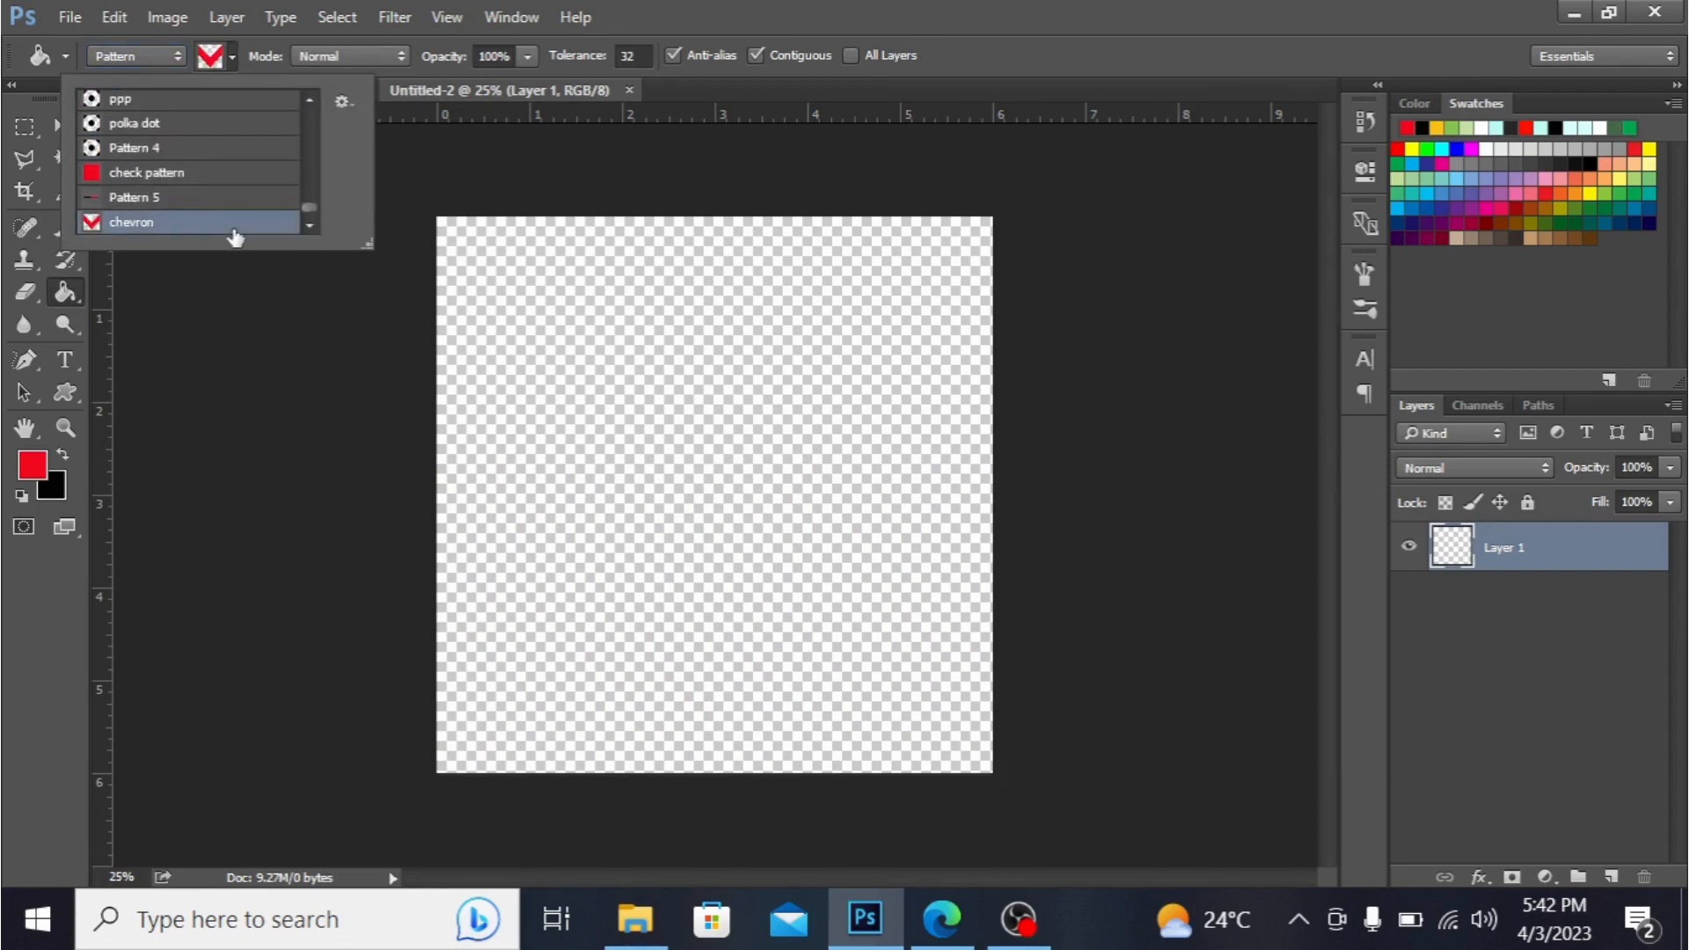
pyautogui.click(589, 357)
pyautogui.click(587, 356)
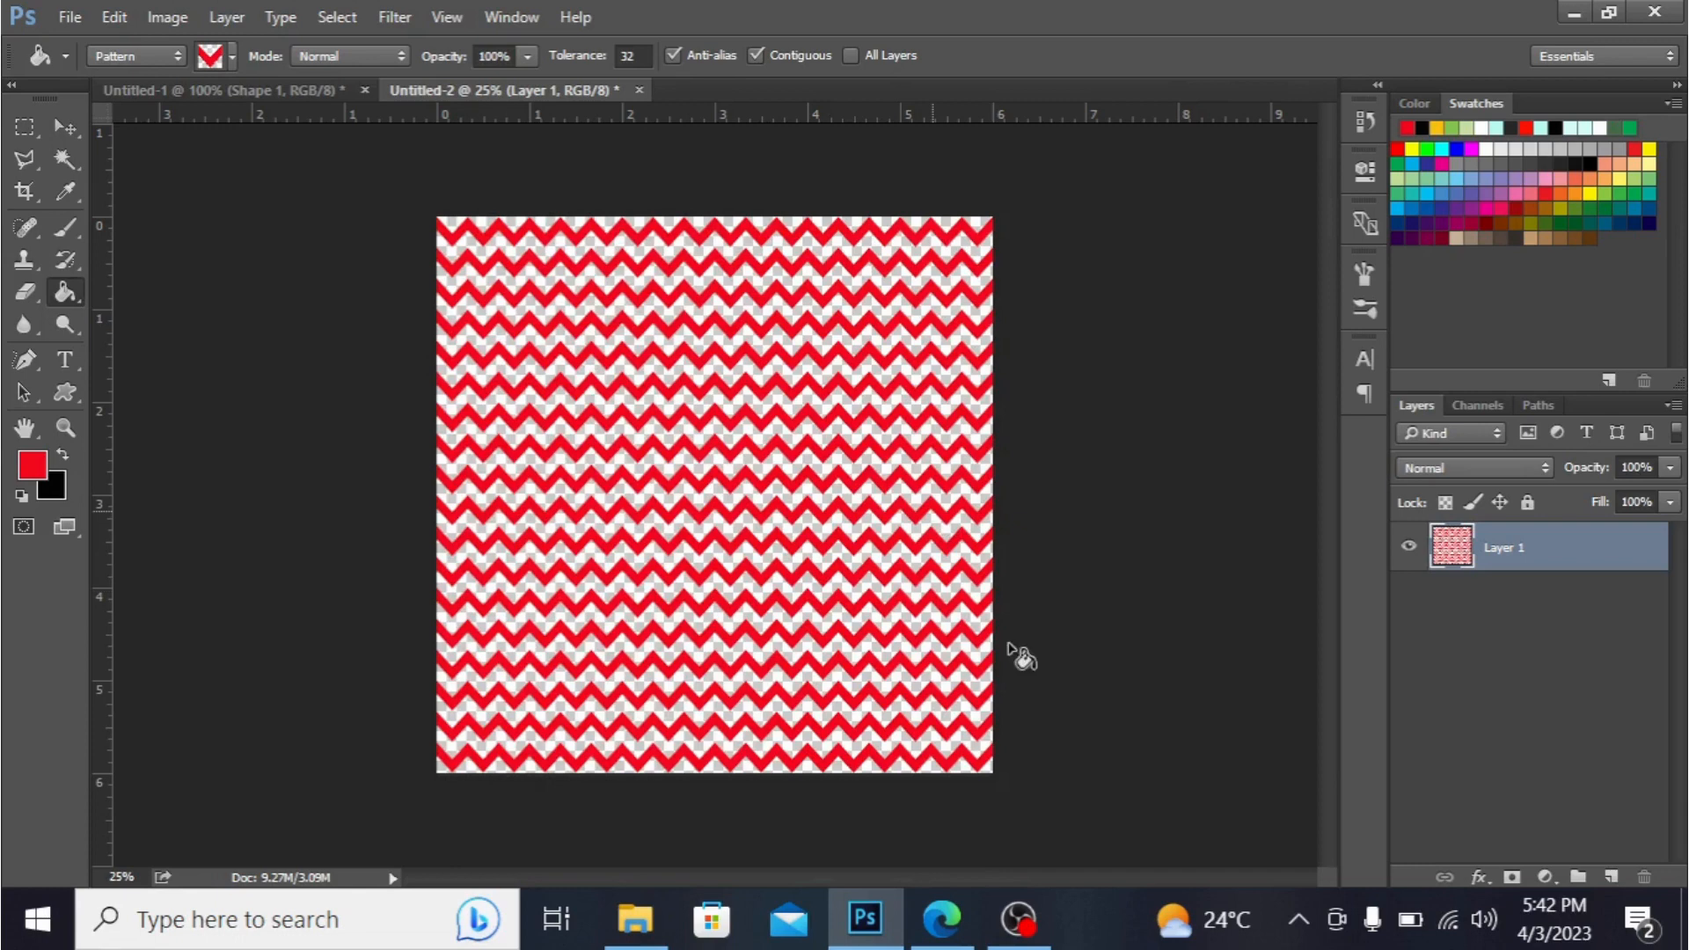
# - Add a new empty layer and reorder the layers so the chevron pattern layer sits above it
pyautogui.click(1610, 878)
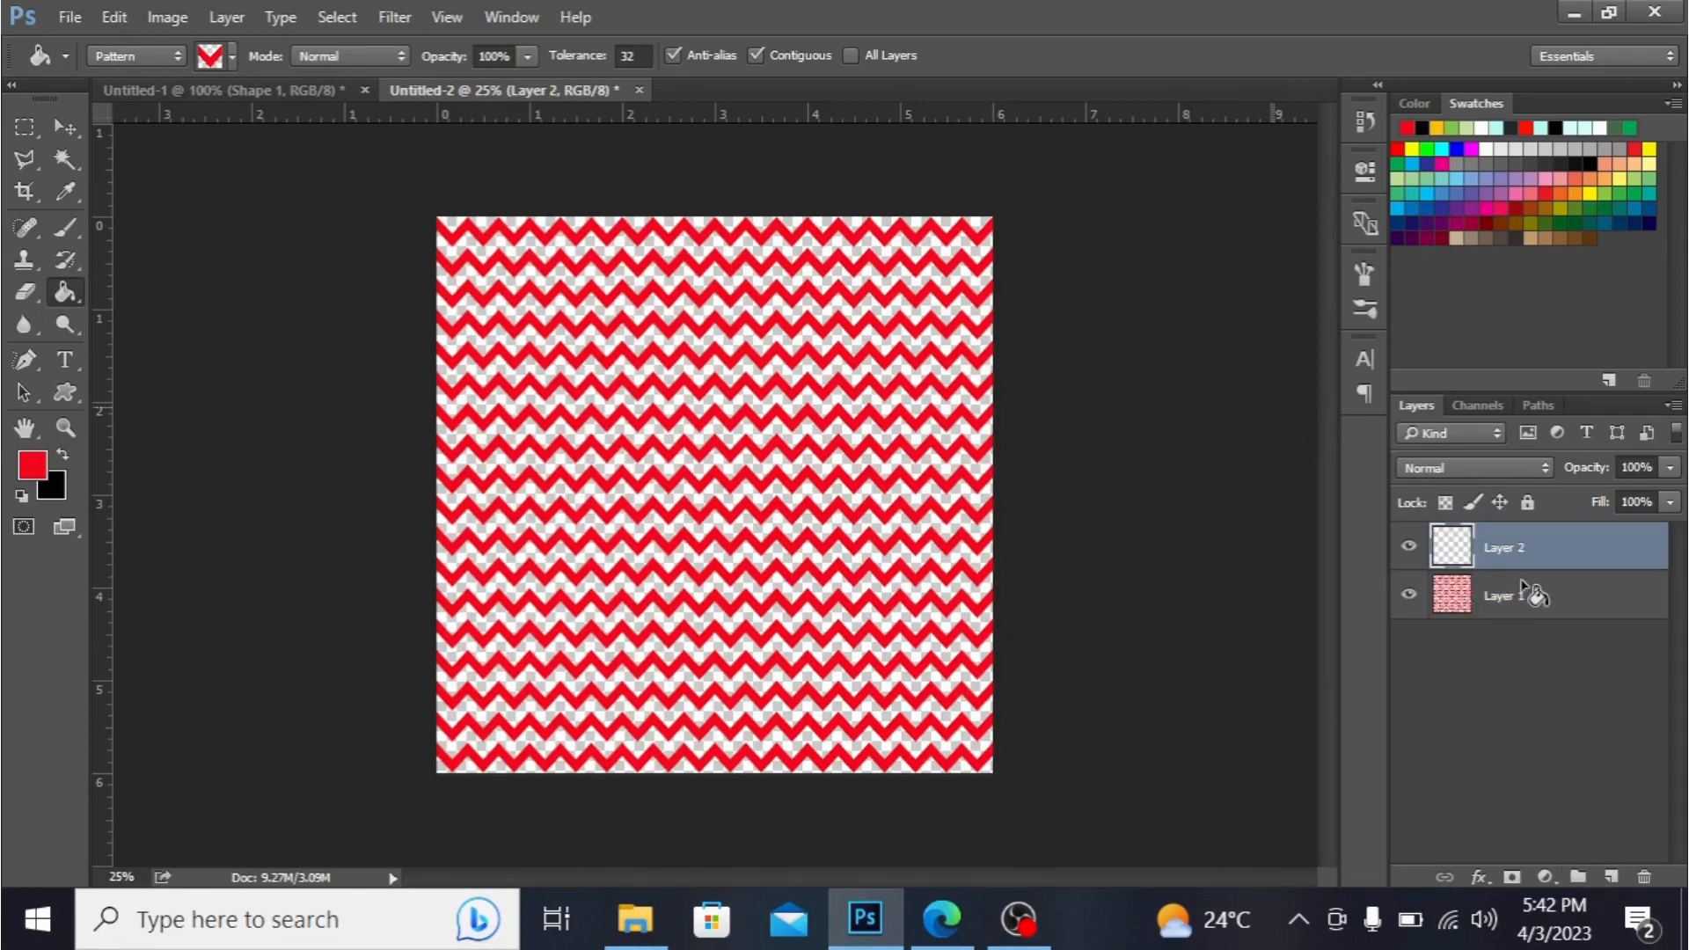
pyautogui.click(63, 126)
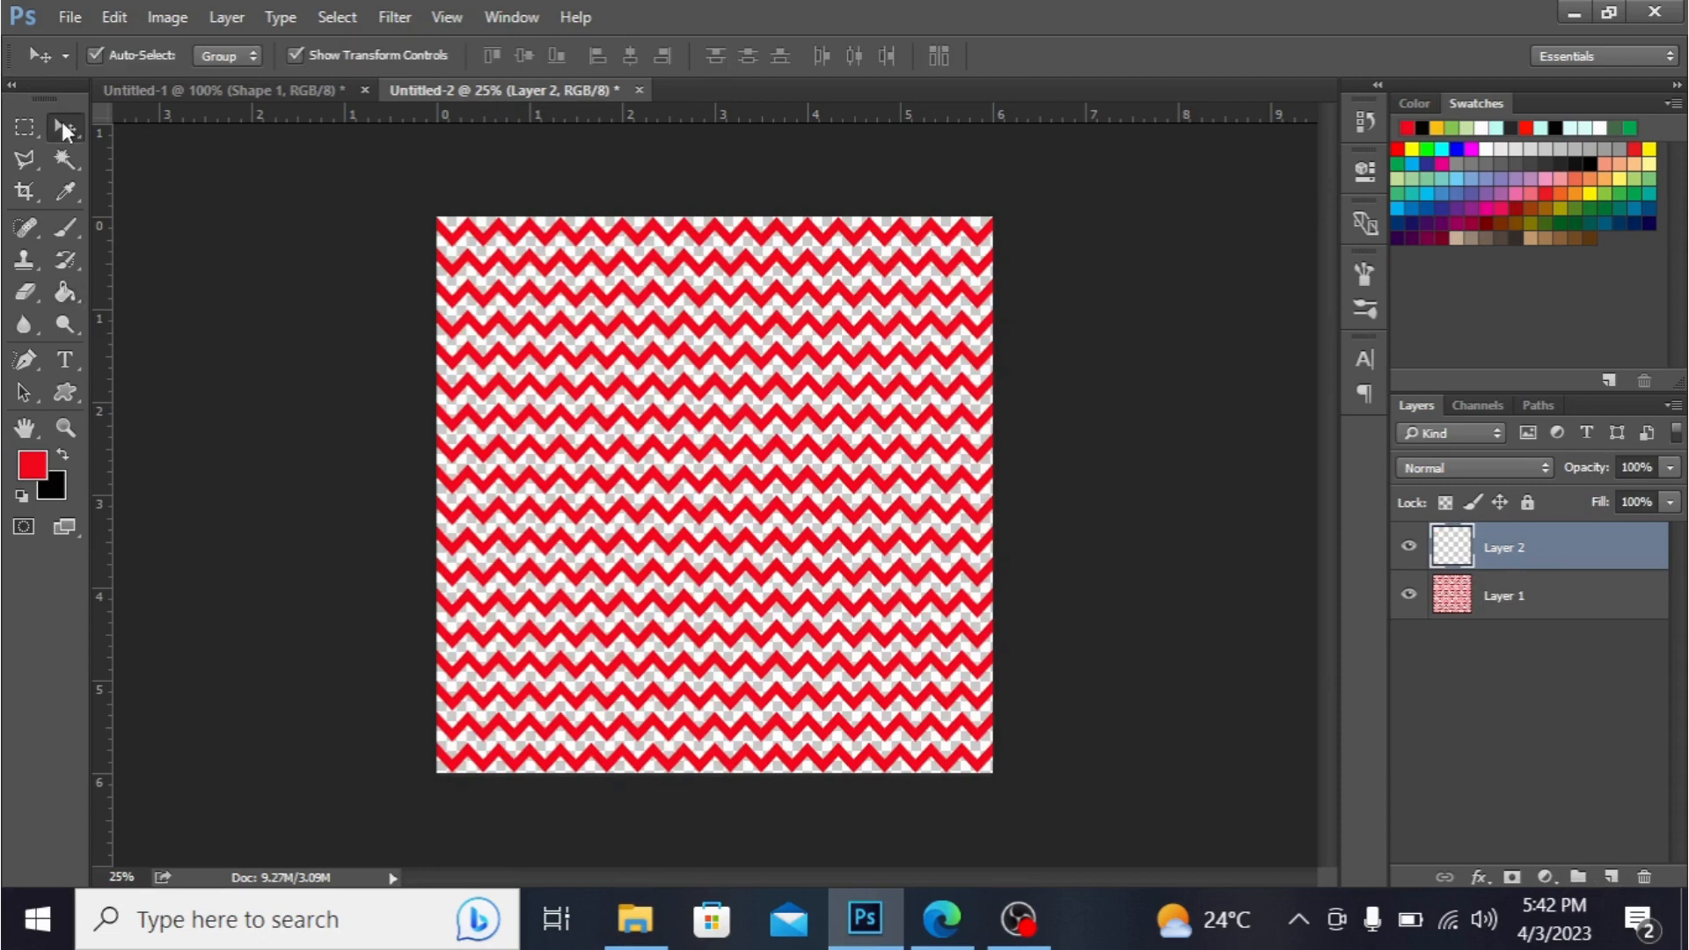
pyautogui.click(1533, 581)
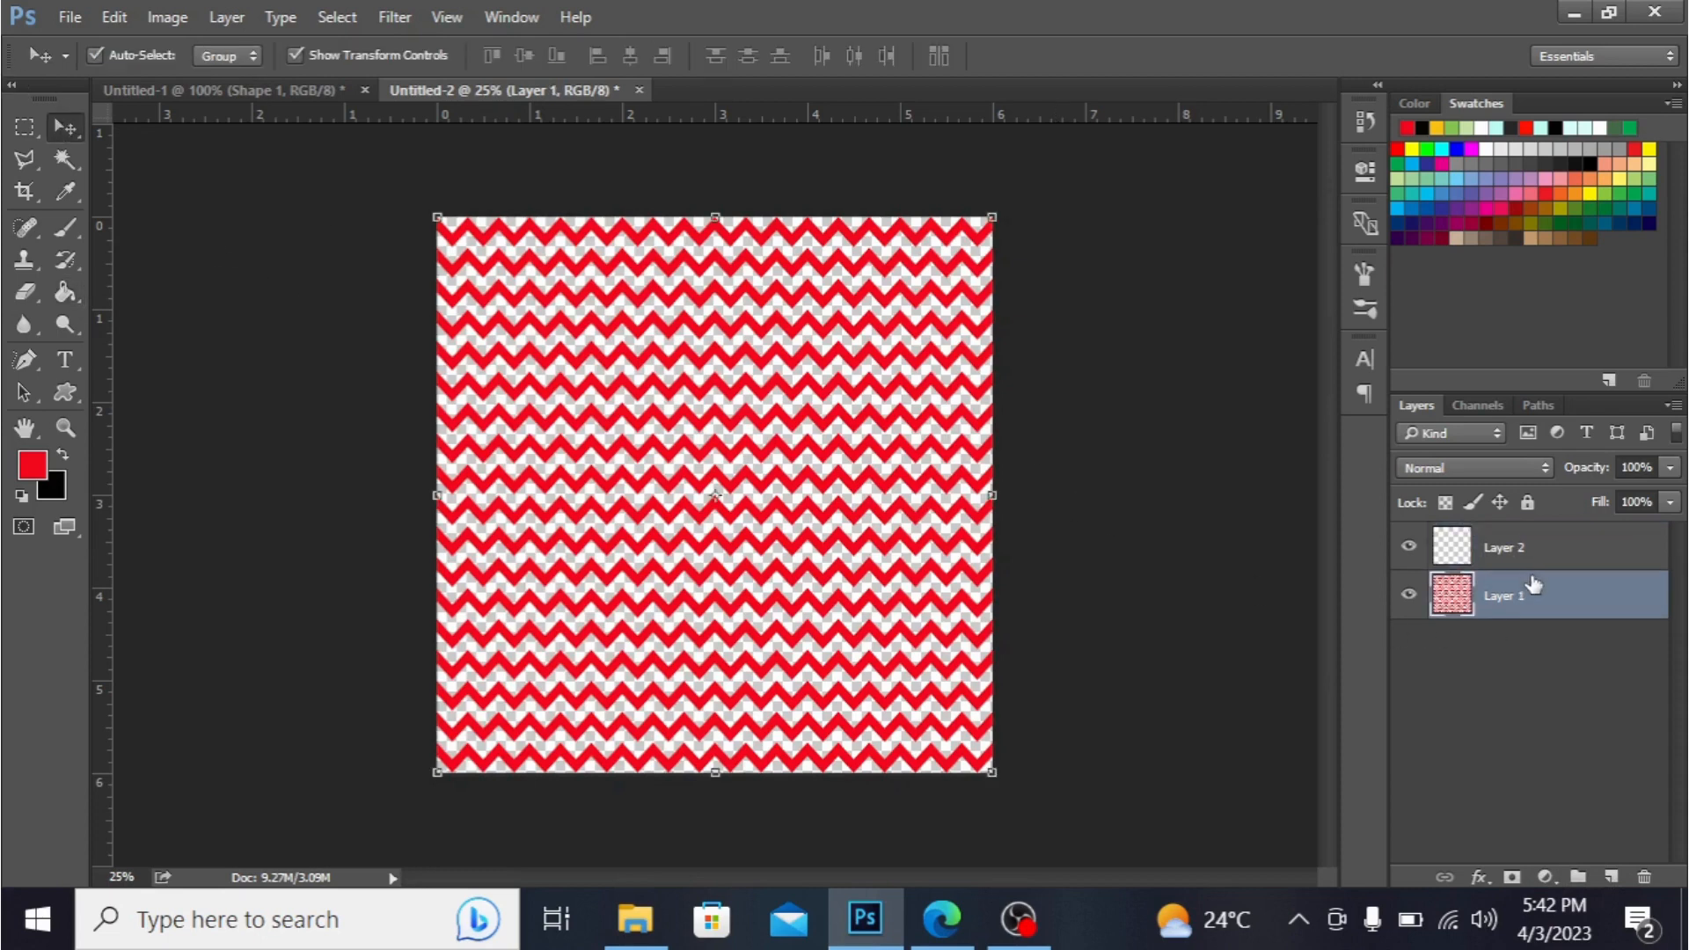
pyautogui.moveTo(1532, 595); pyautogui.dragTo(1530, 547)
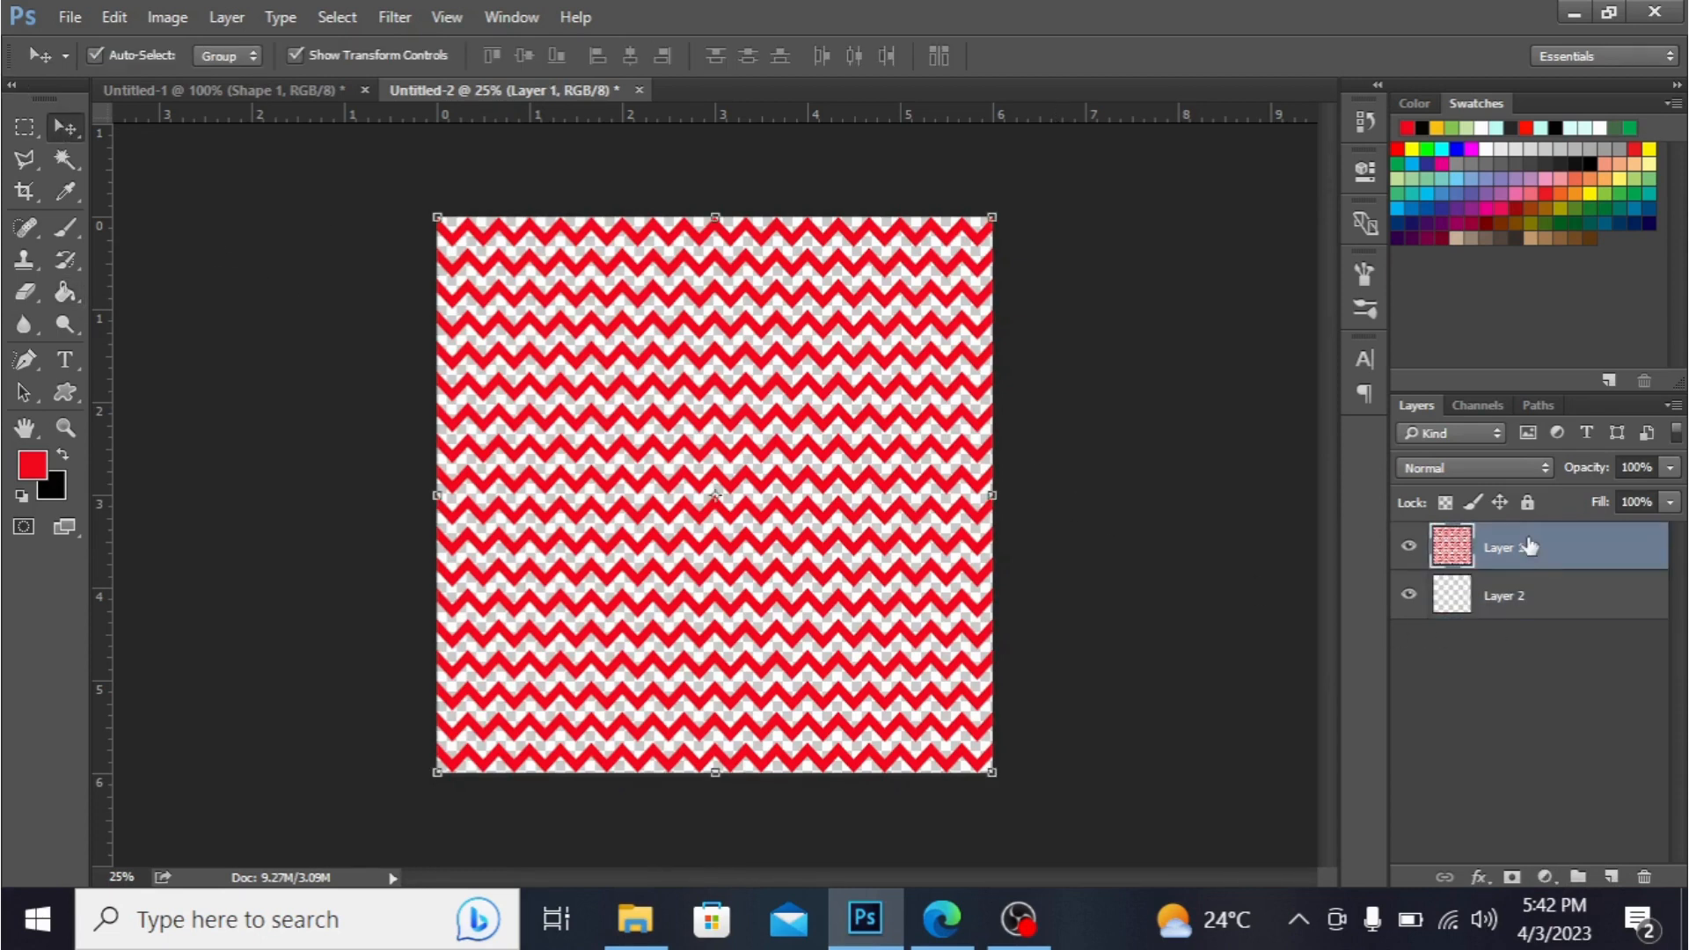
# - Select the empty Layer 2 and set the Paint Bucket to fill with a light pink foreground colour
pyautogui.click(1526, 594)
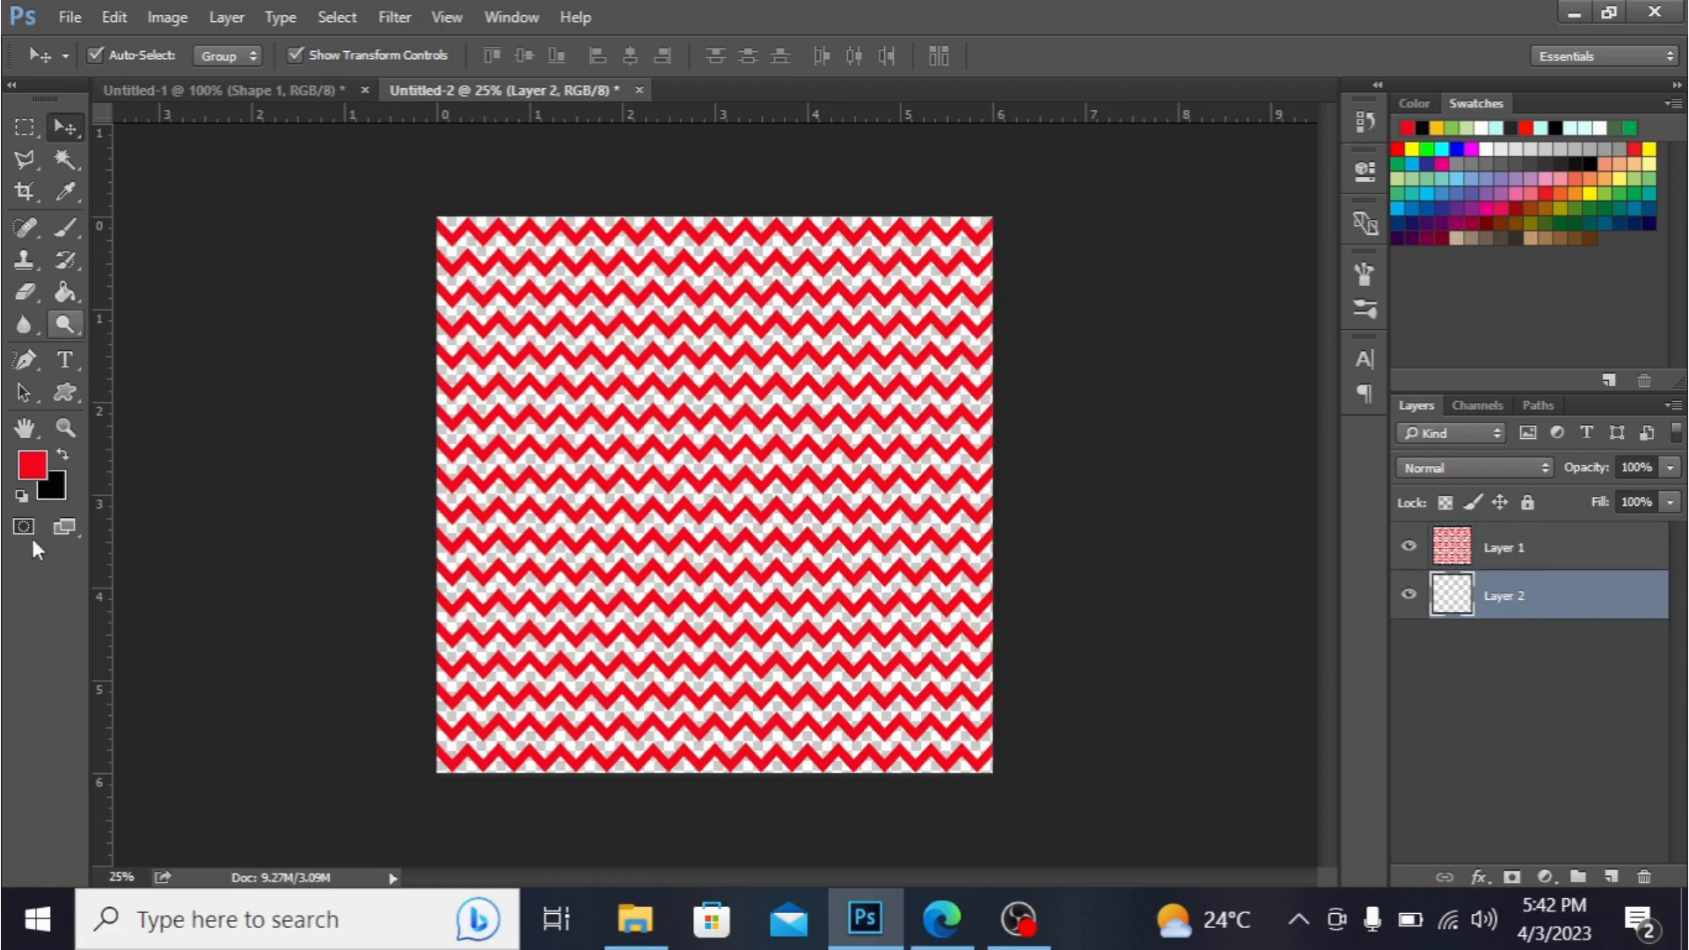
pyautogui.click(65, 283)
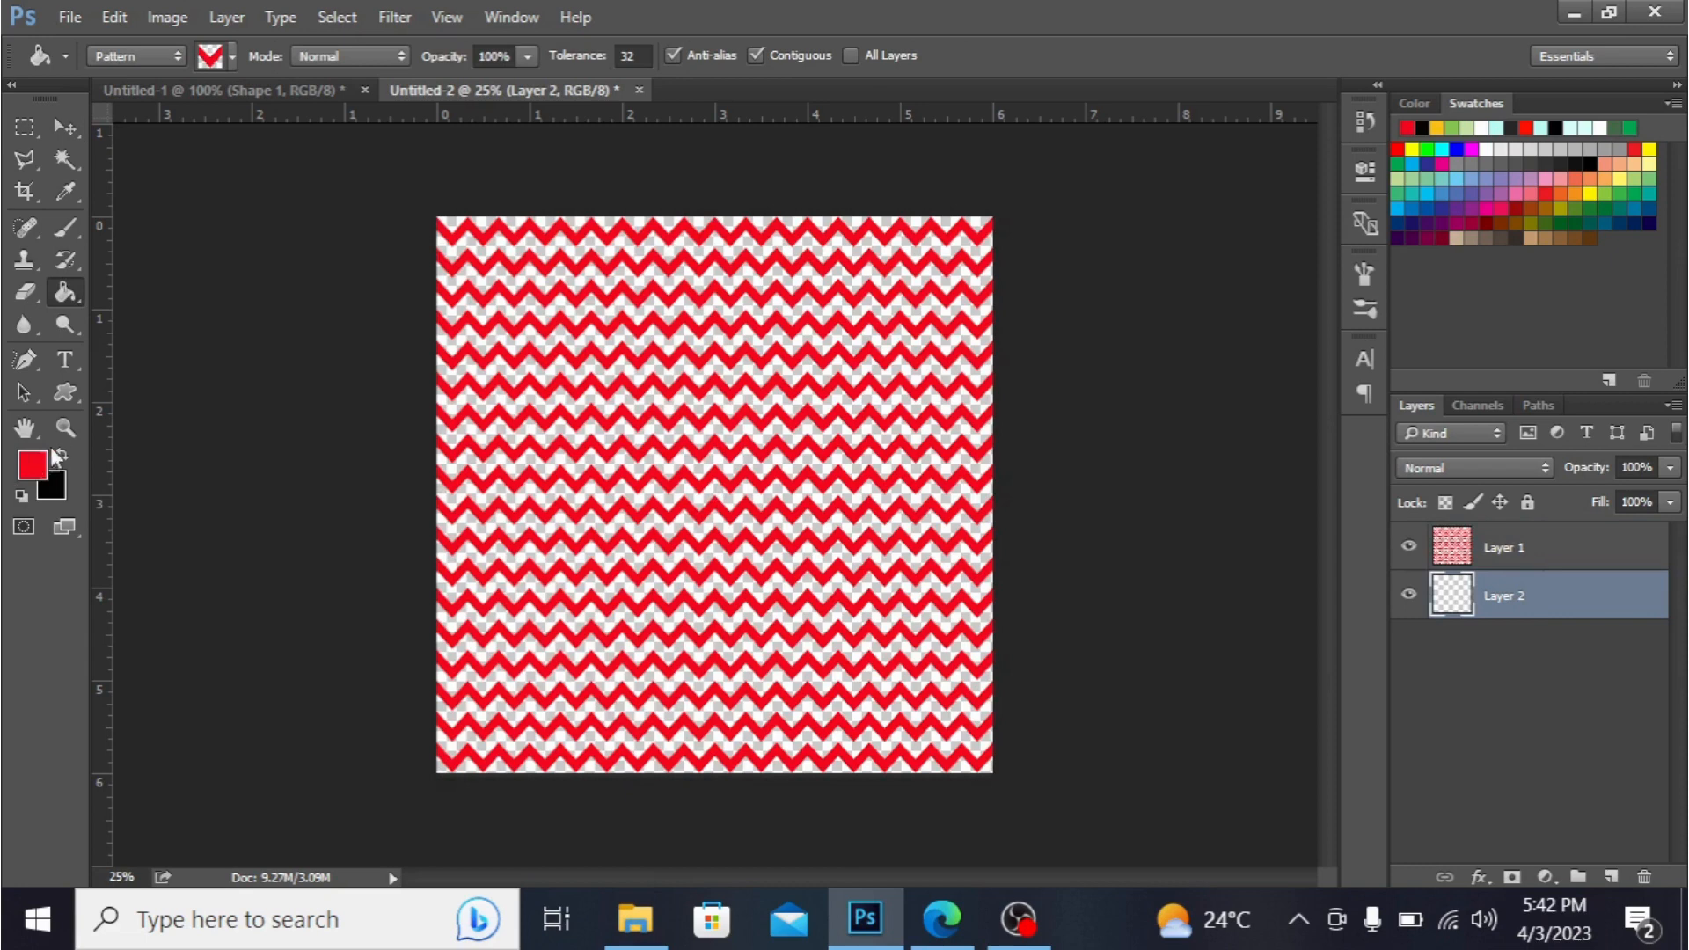
pyautogui.click(167, 56)
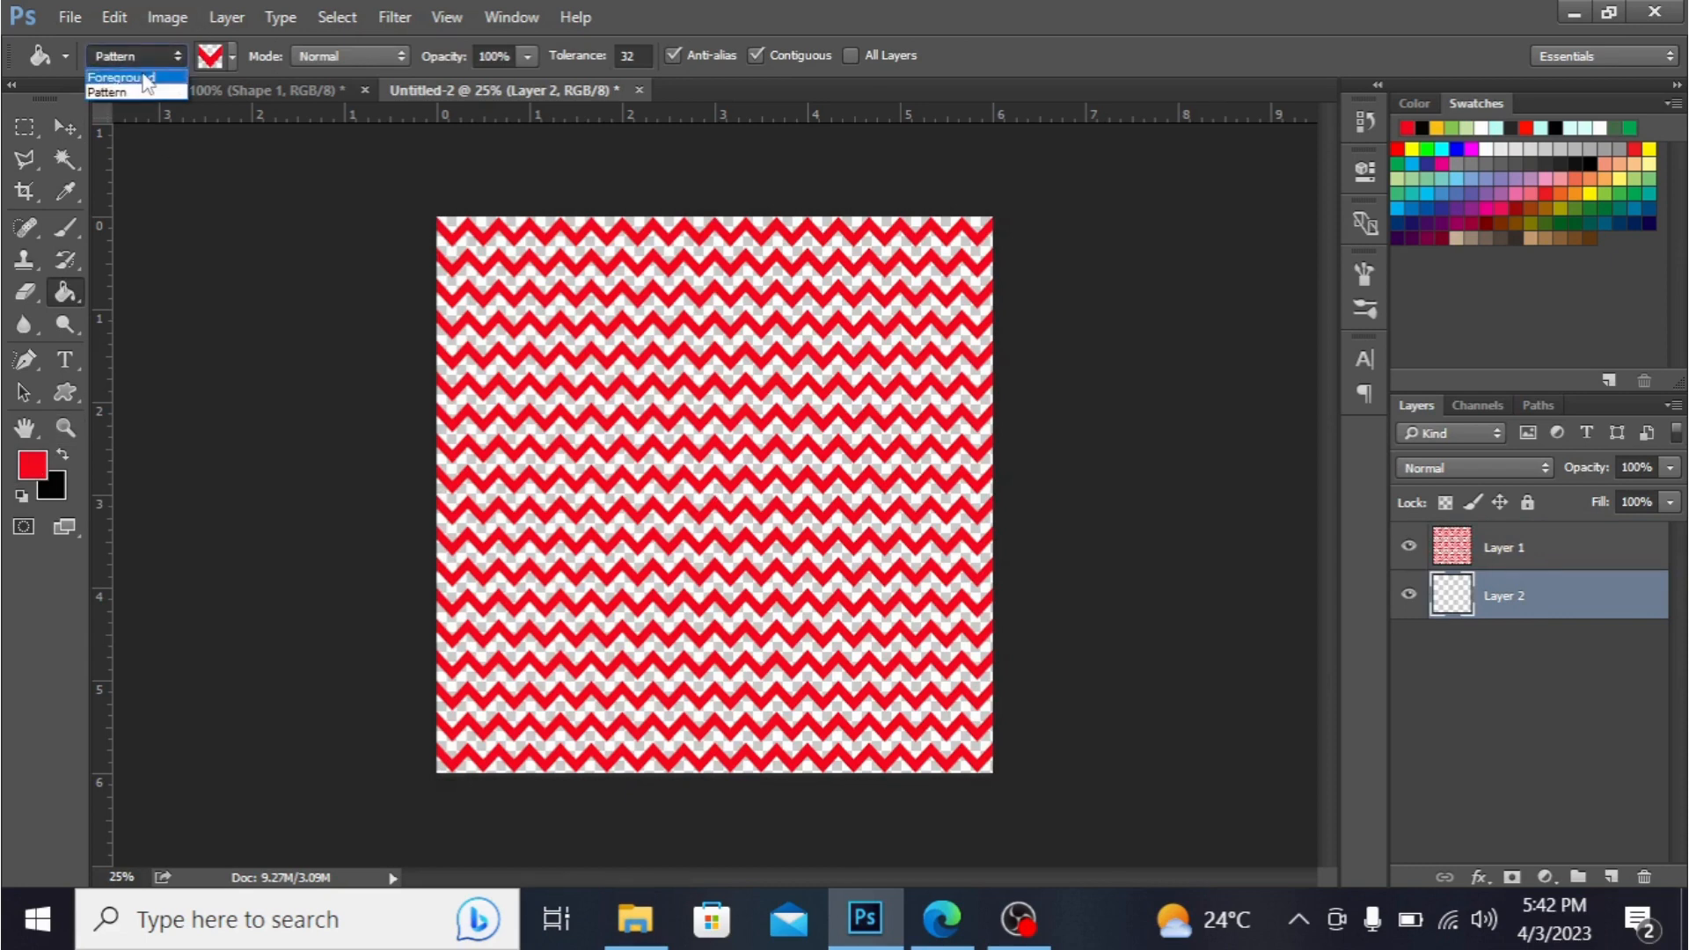
pyautogui.click(31, 475)
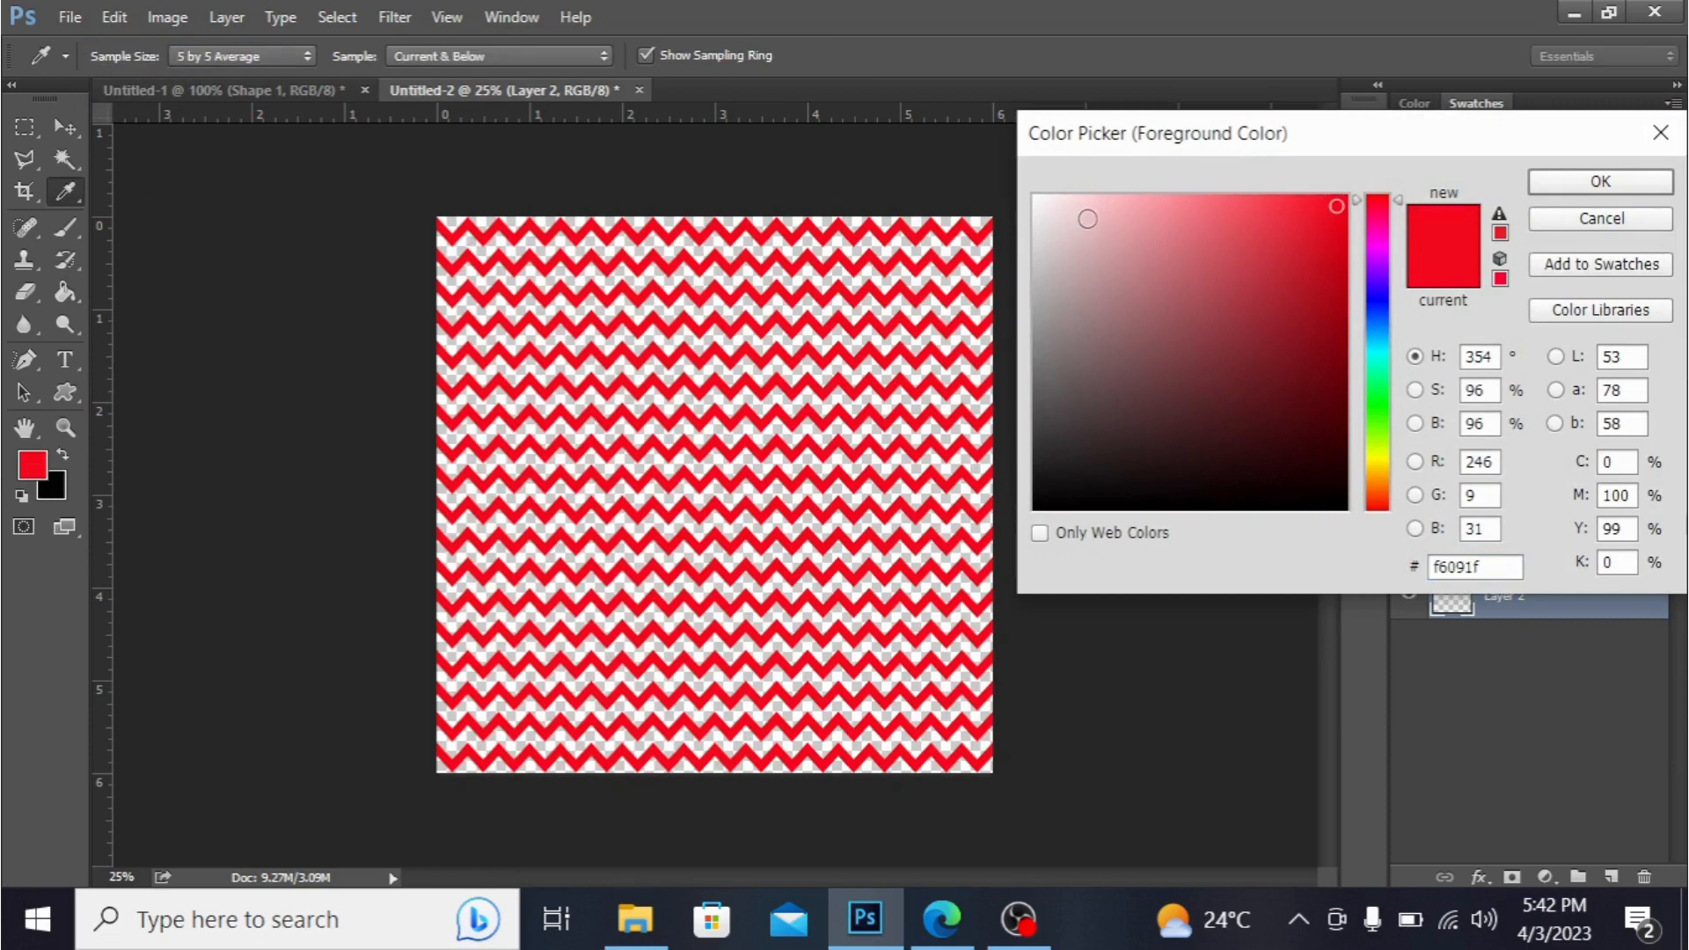
pyautogui.click(1107, 207)
pyautogui.click(1154, 208)
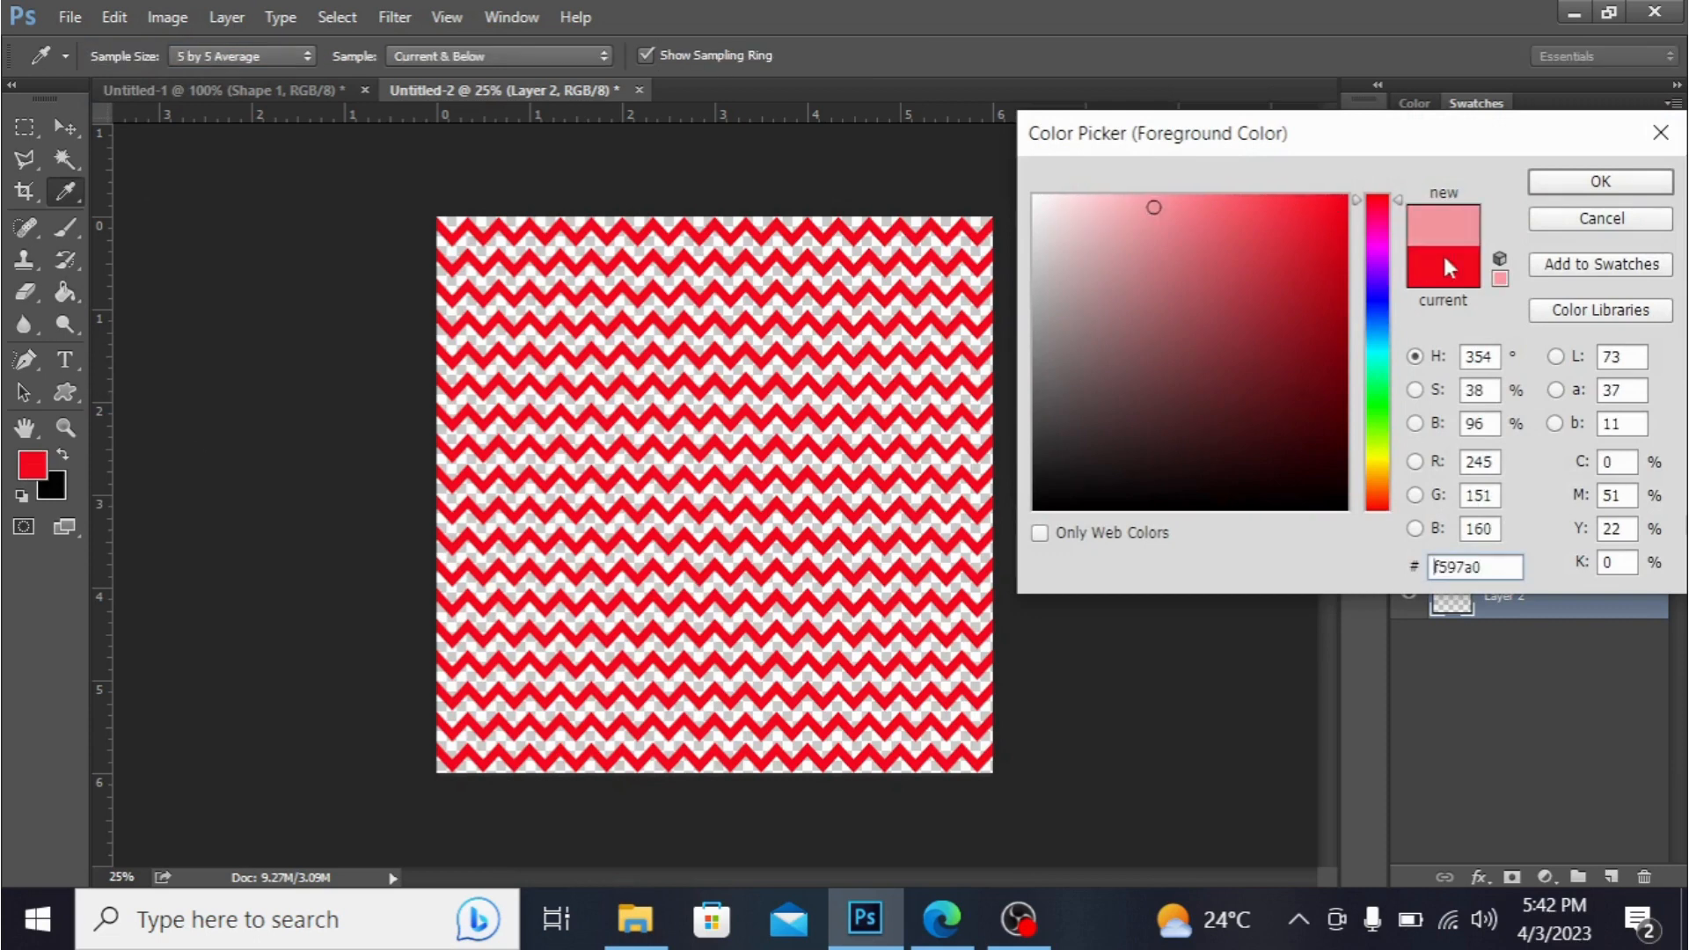
pyautogui.click(1125, 199)
pyautogui.click(1618, 174)
pyautogui.press('g')
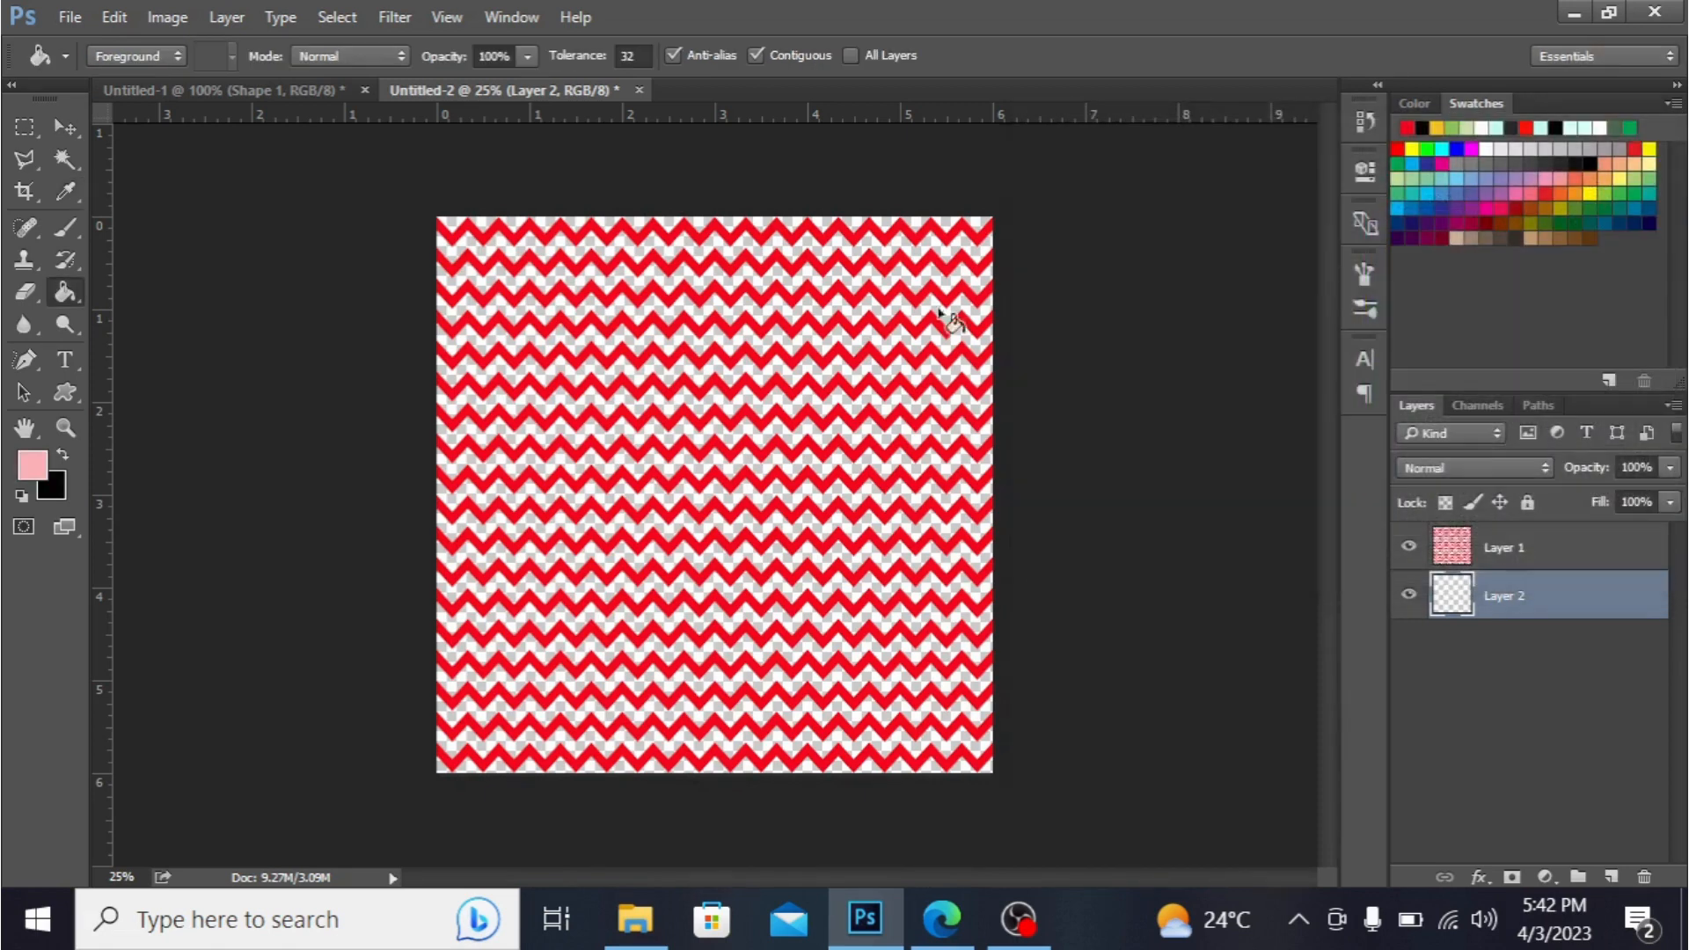
# - Fill Layer 2 with the light pink foreground colour to make the background behind the chevrons
pyautogui.click(743, 326)
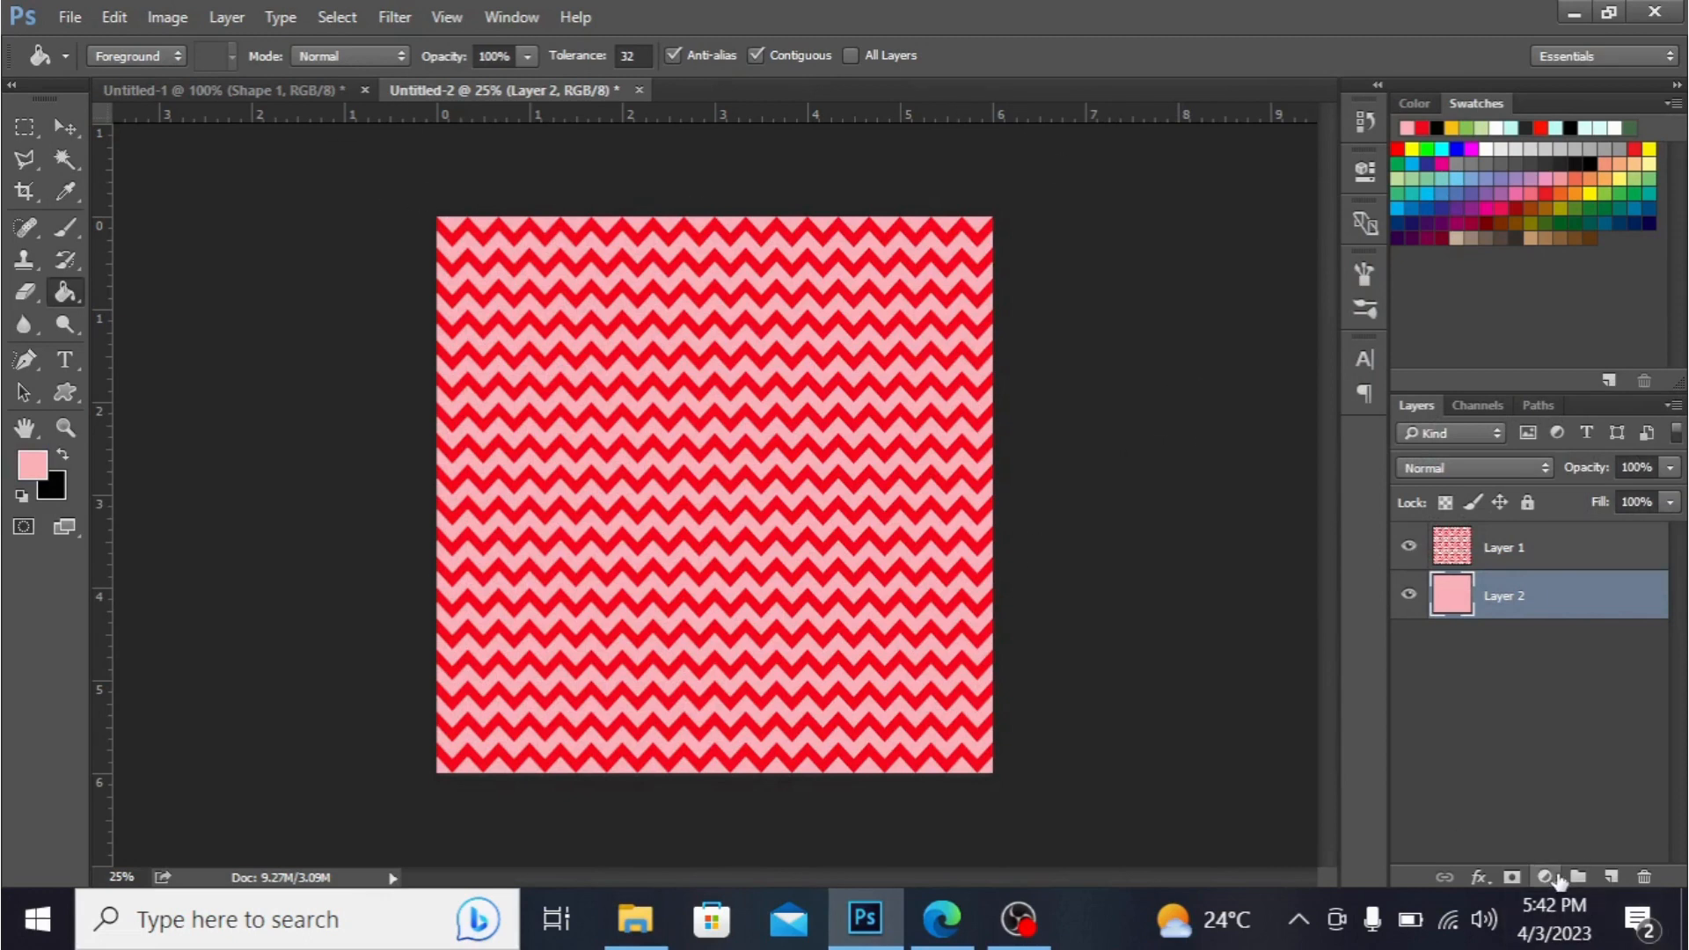
# - Add a Solid Color fill layer in blue #2919f8 above Layer 1 and clip it to the chevron pattern
pyautogui.click(1550, 555)
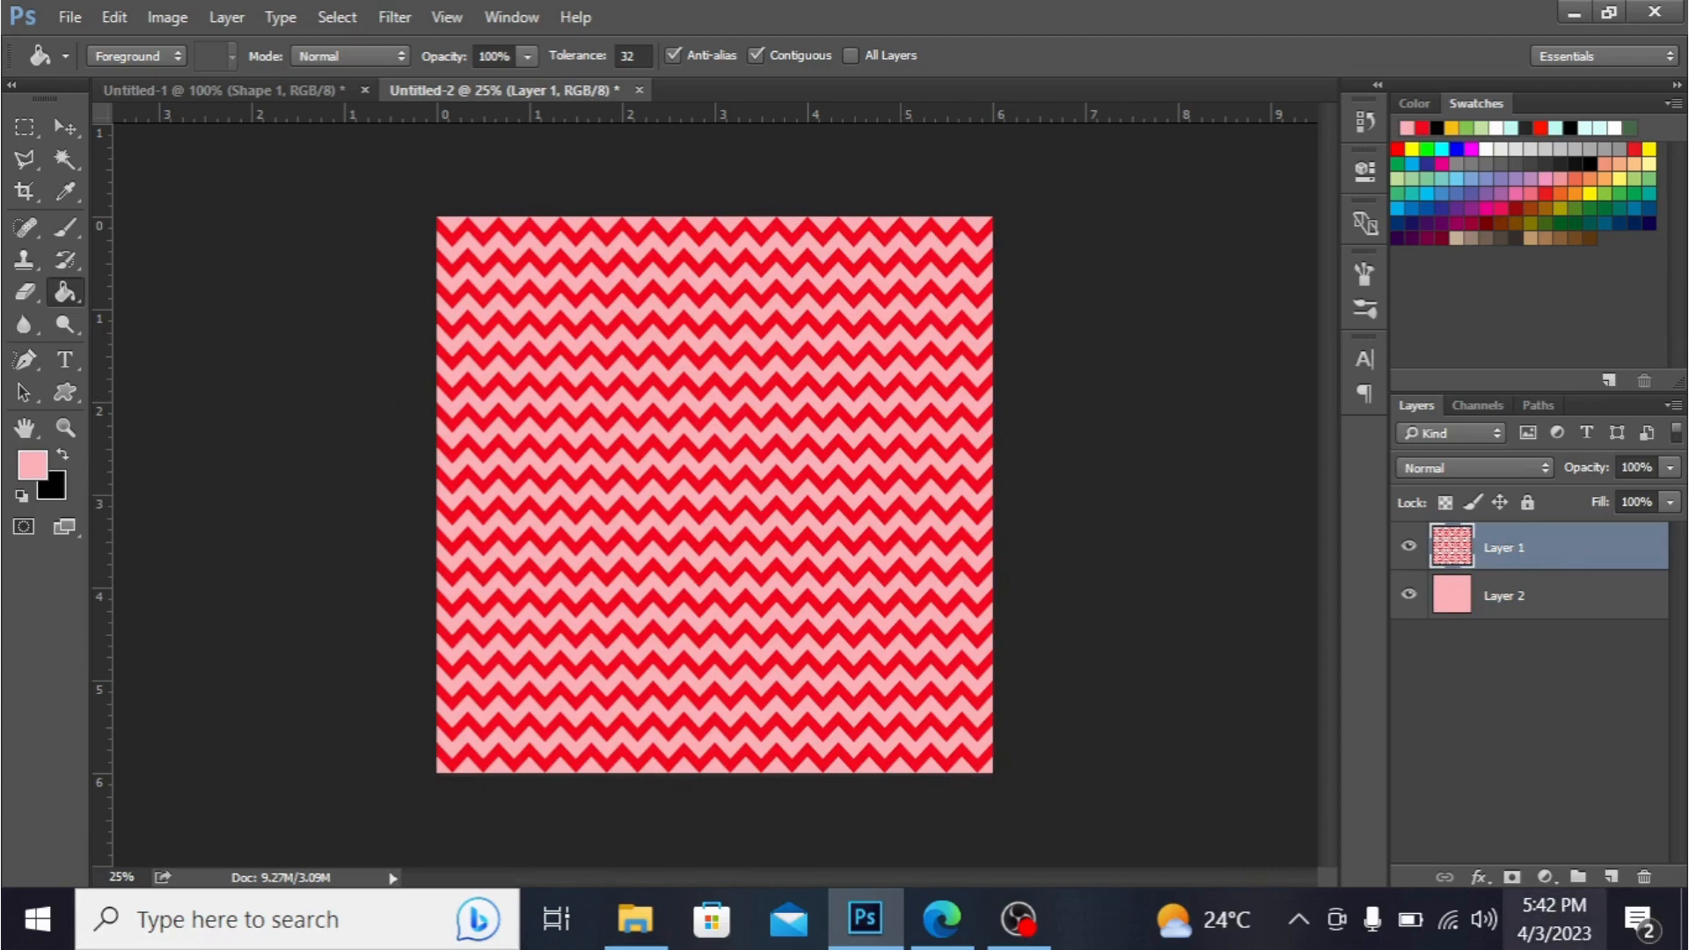
pyautogui.click(1545, 876)
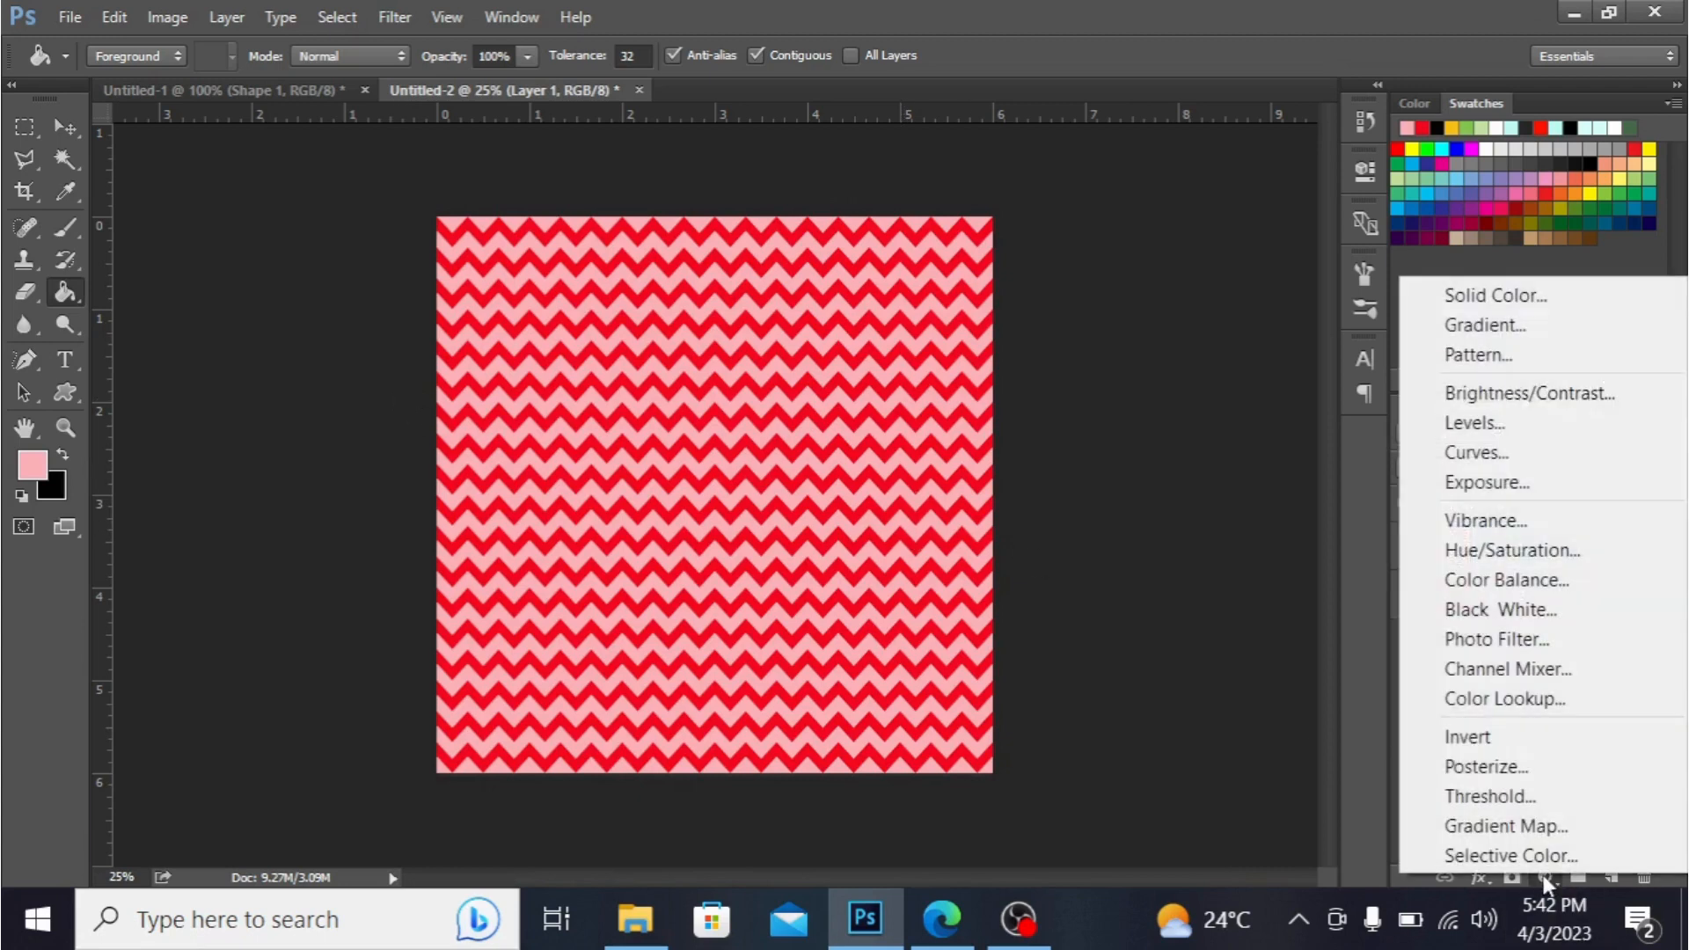
pyautogui.click(1535, 294)
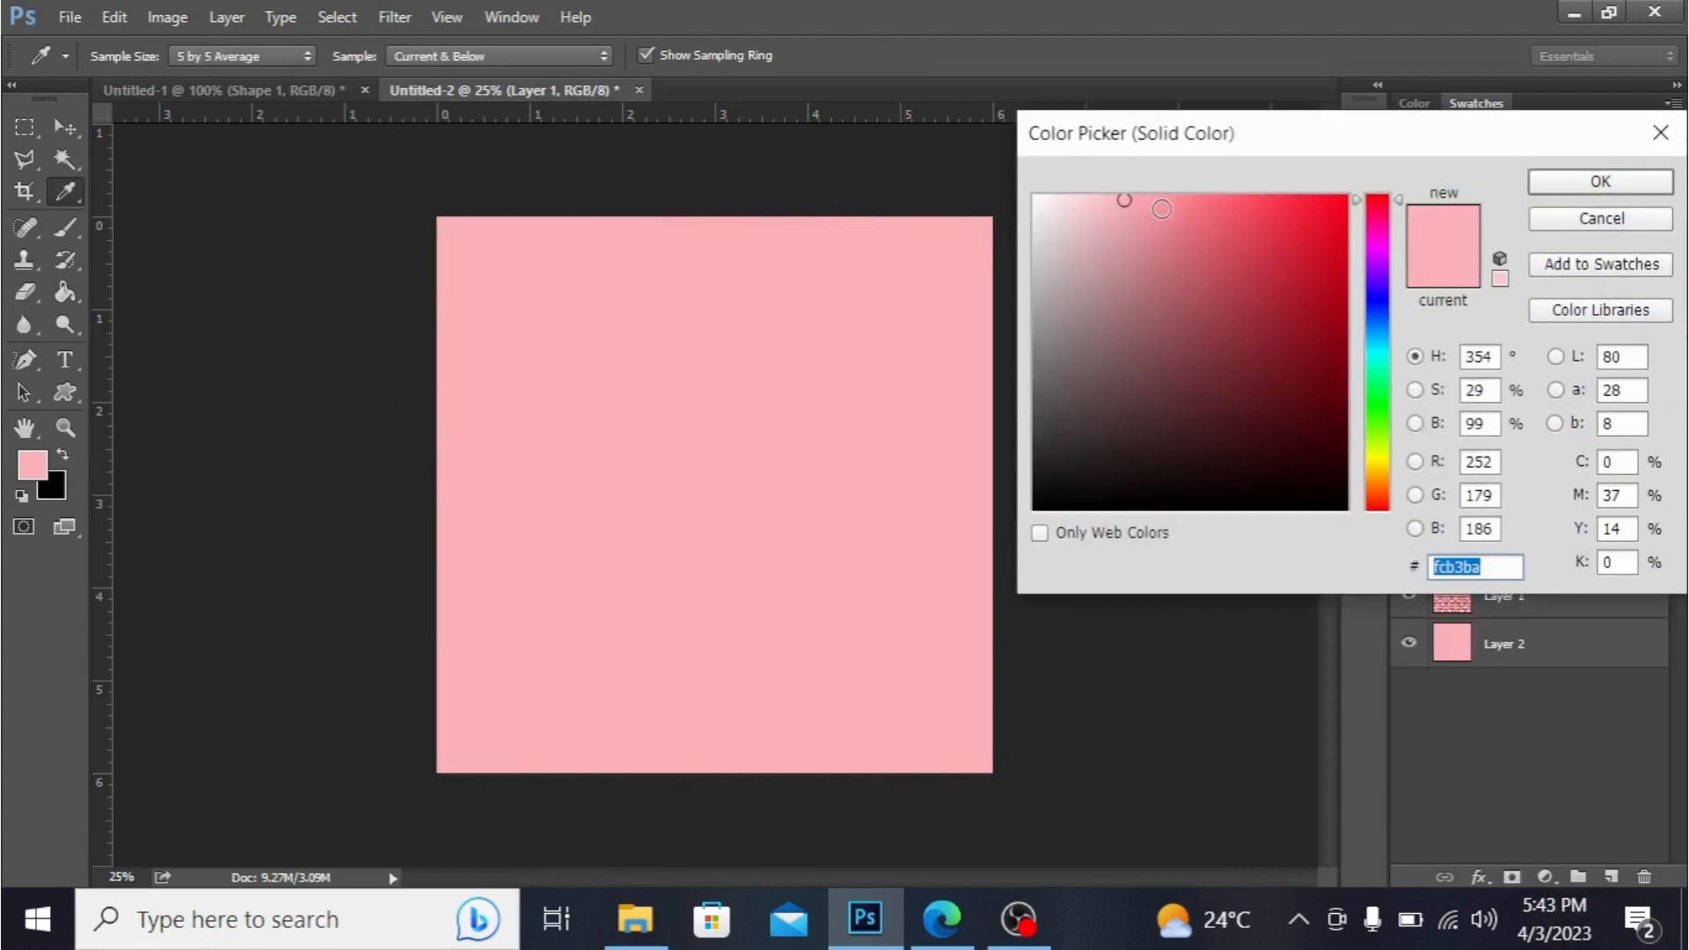
pyautogui.click(1374, 298)
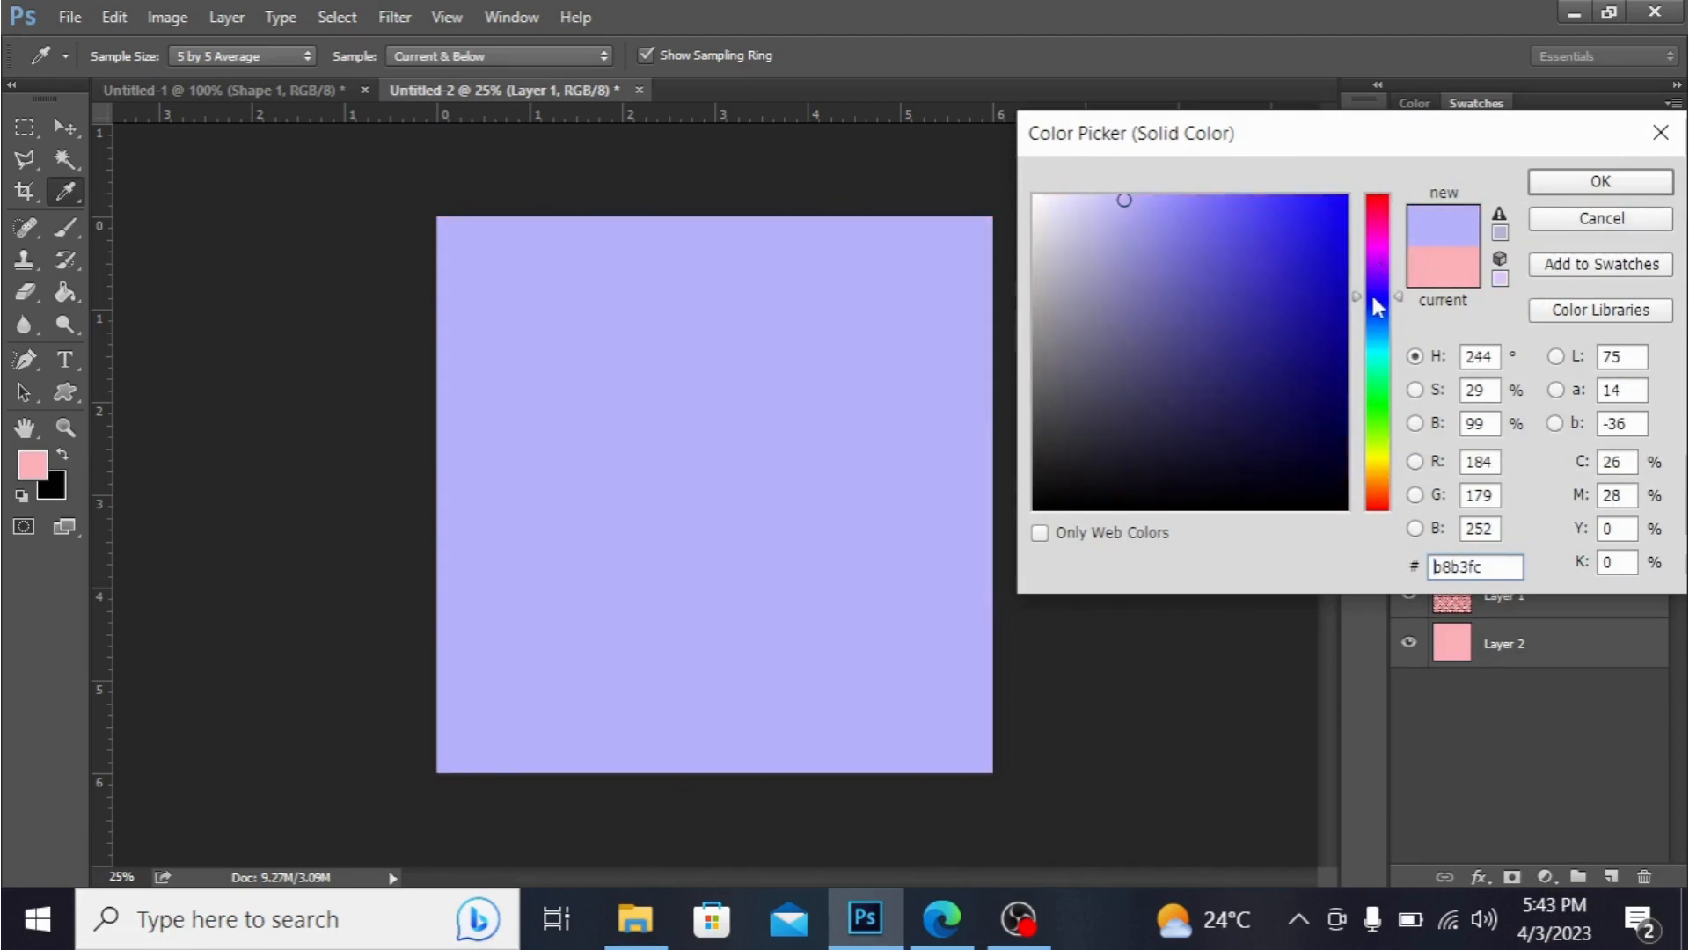
pyautogui.click(1315, 203)
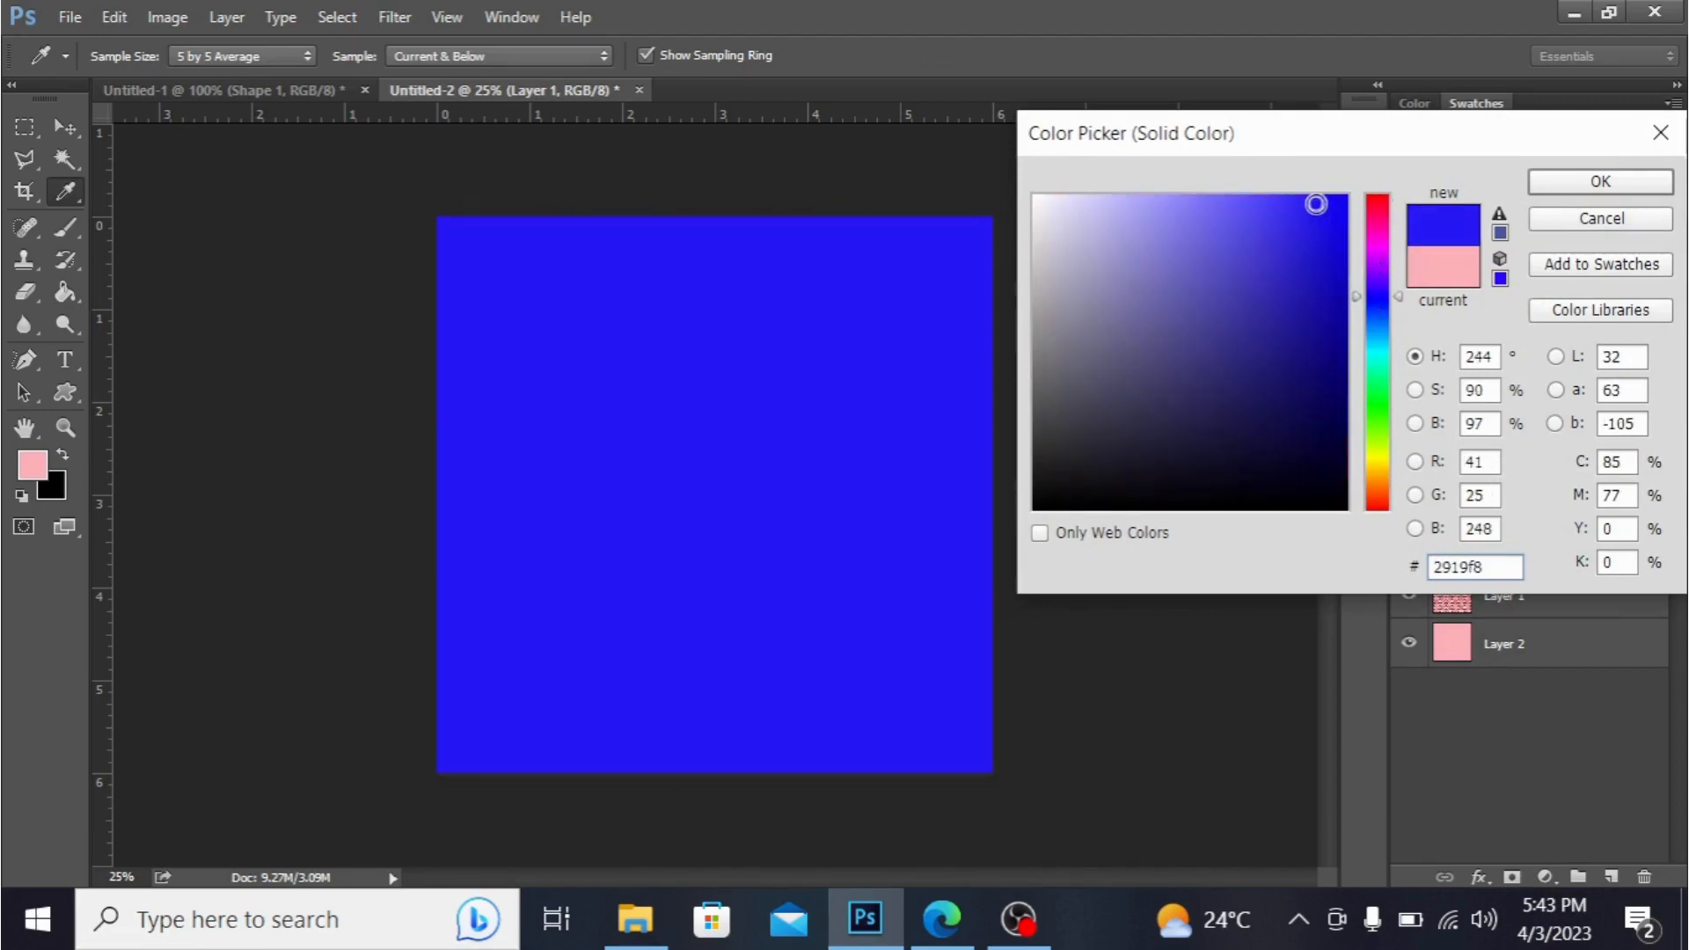
pyautogui.click(1606, 179)
pyautogui.click(247, 14)
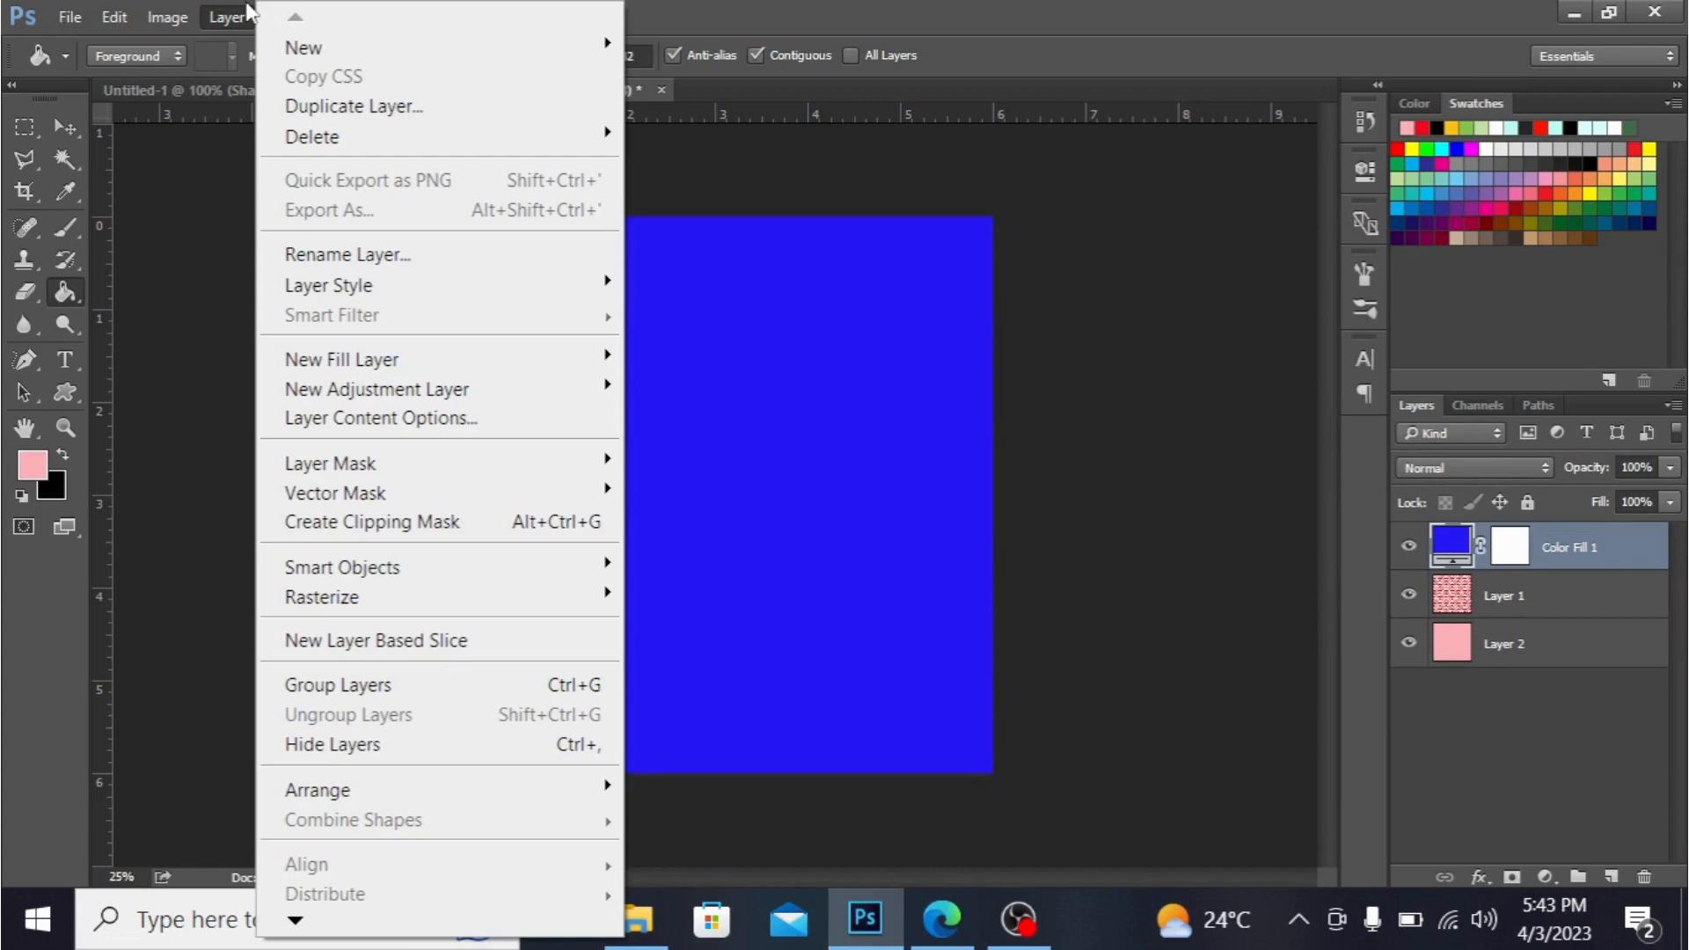
pyautogui.click(381, 526)
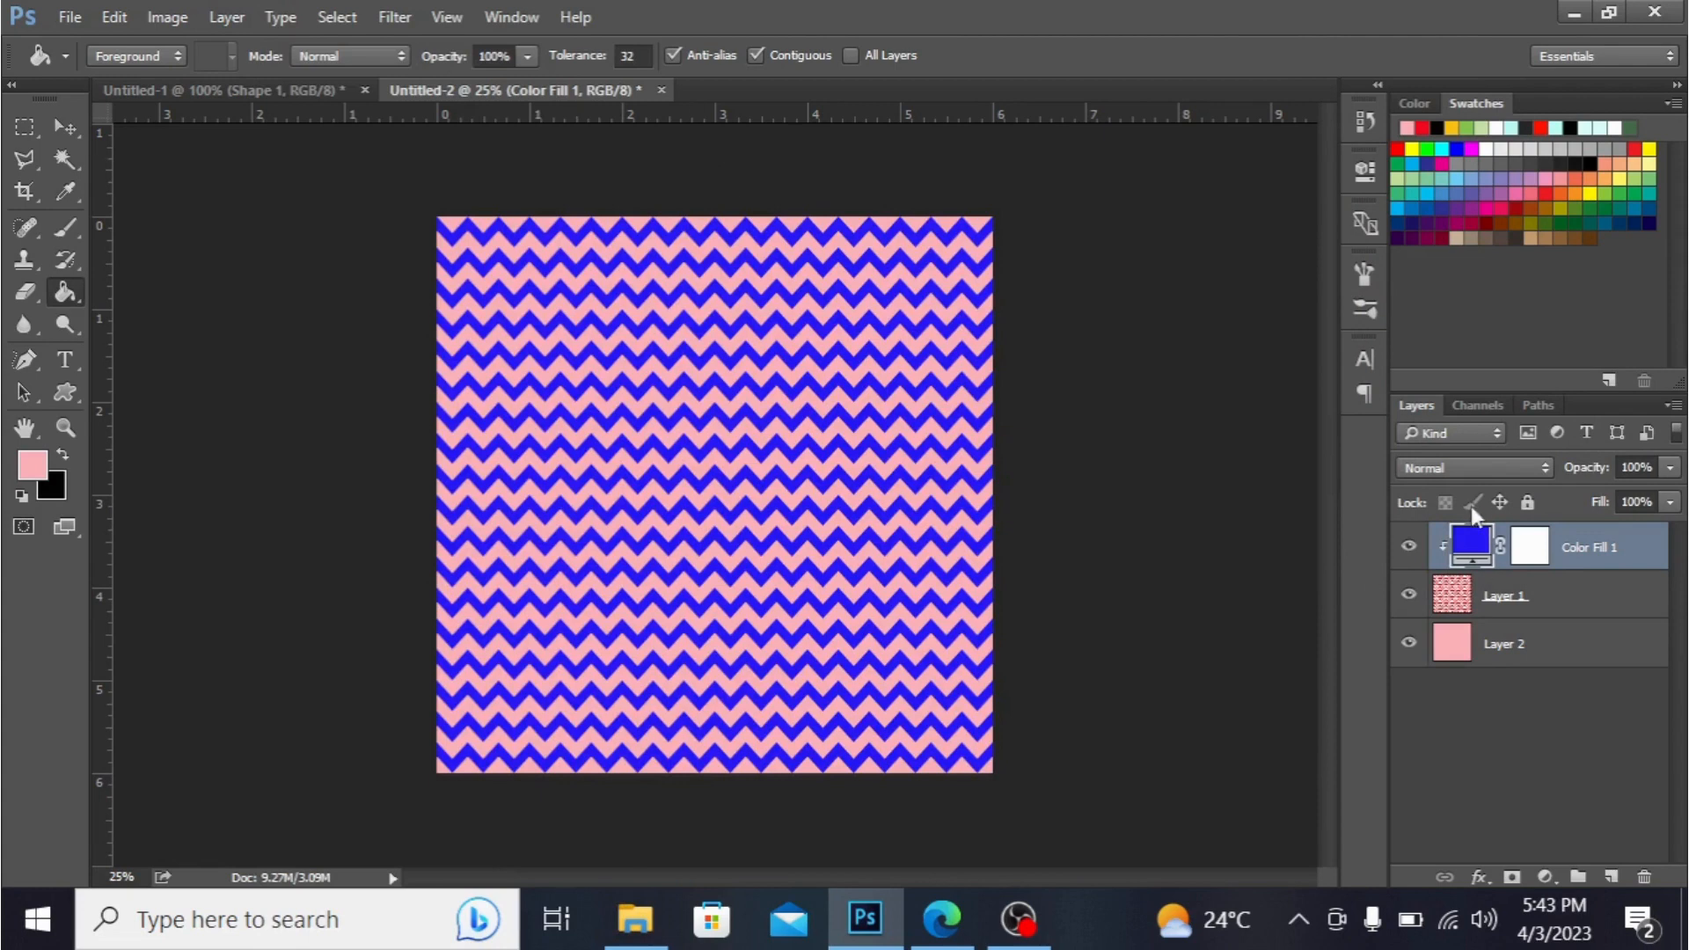
# - Try several hues for the Color Fill 1 layer and set its colour to violet-blue #4819f8
pyautogui.doubleClick(1473, 543)
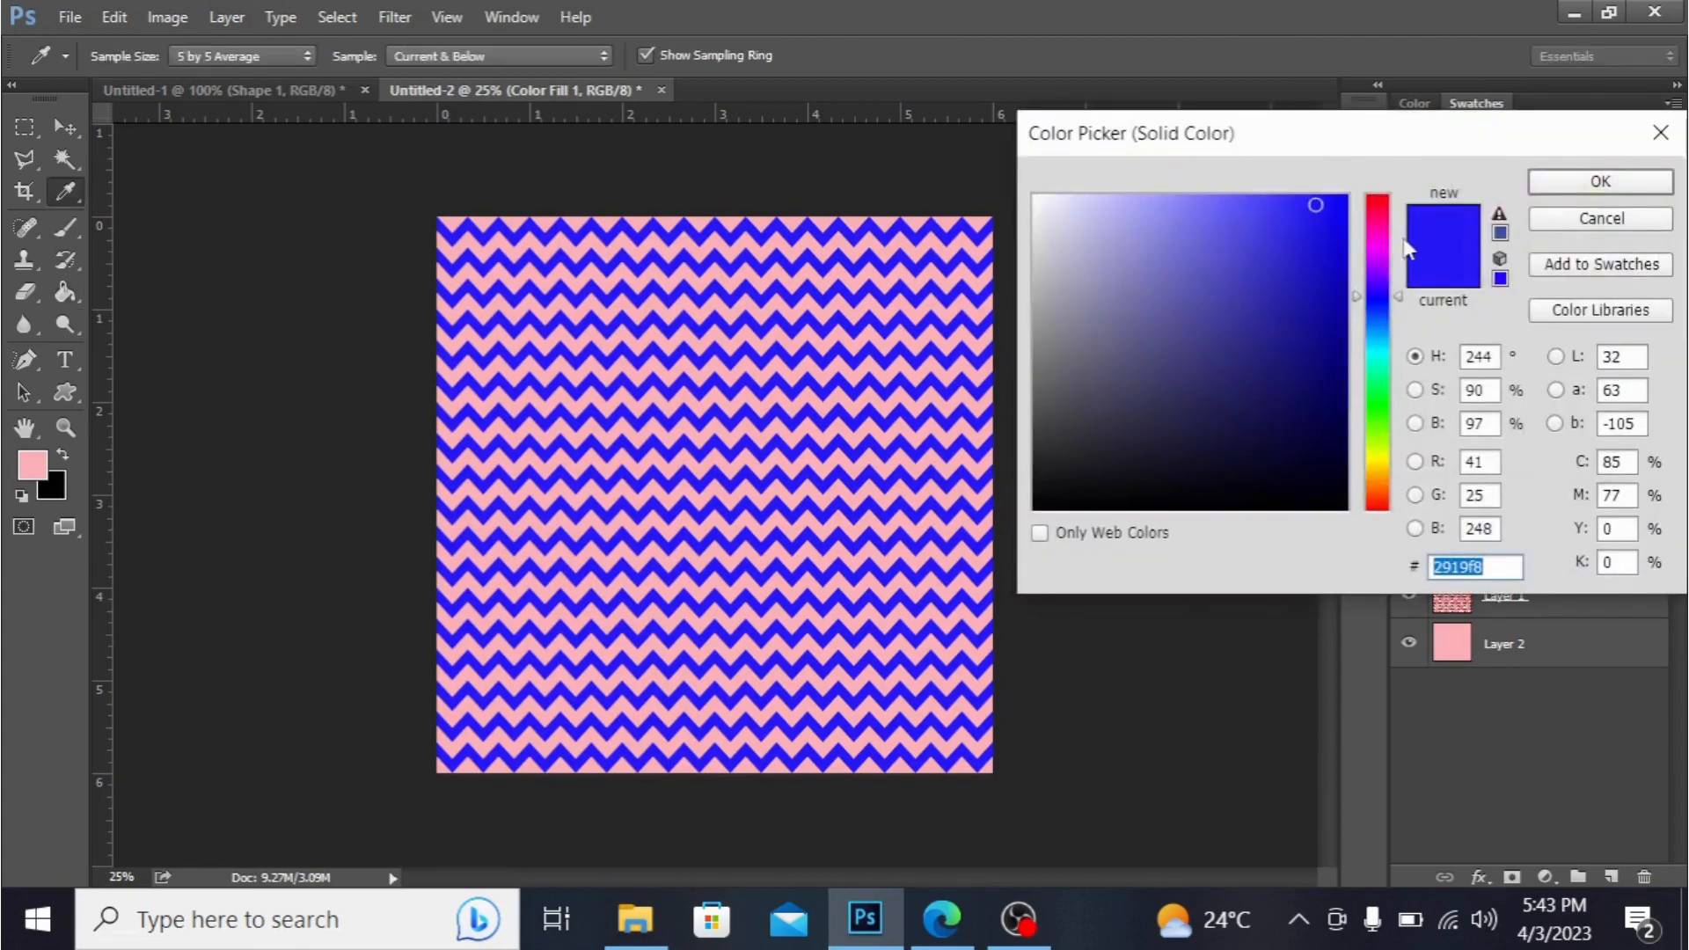
pyautogui.click(1374, 205)
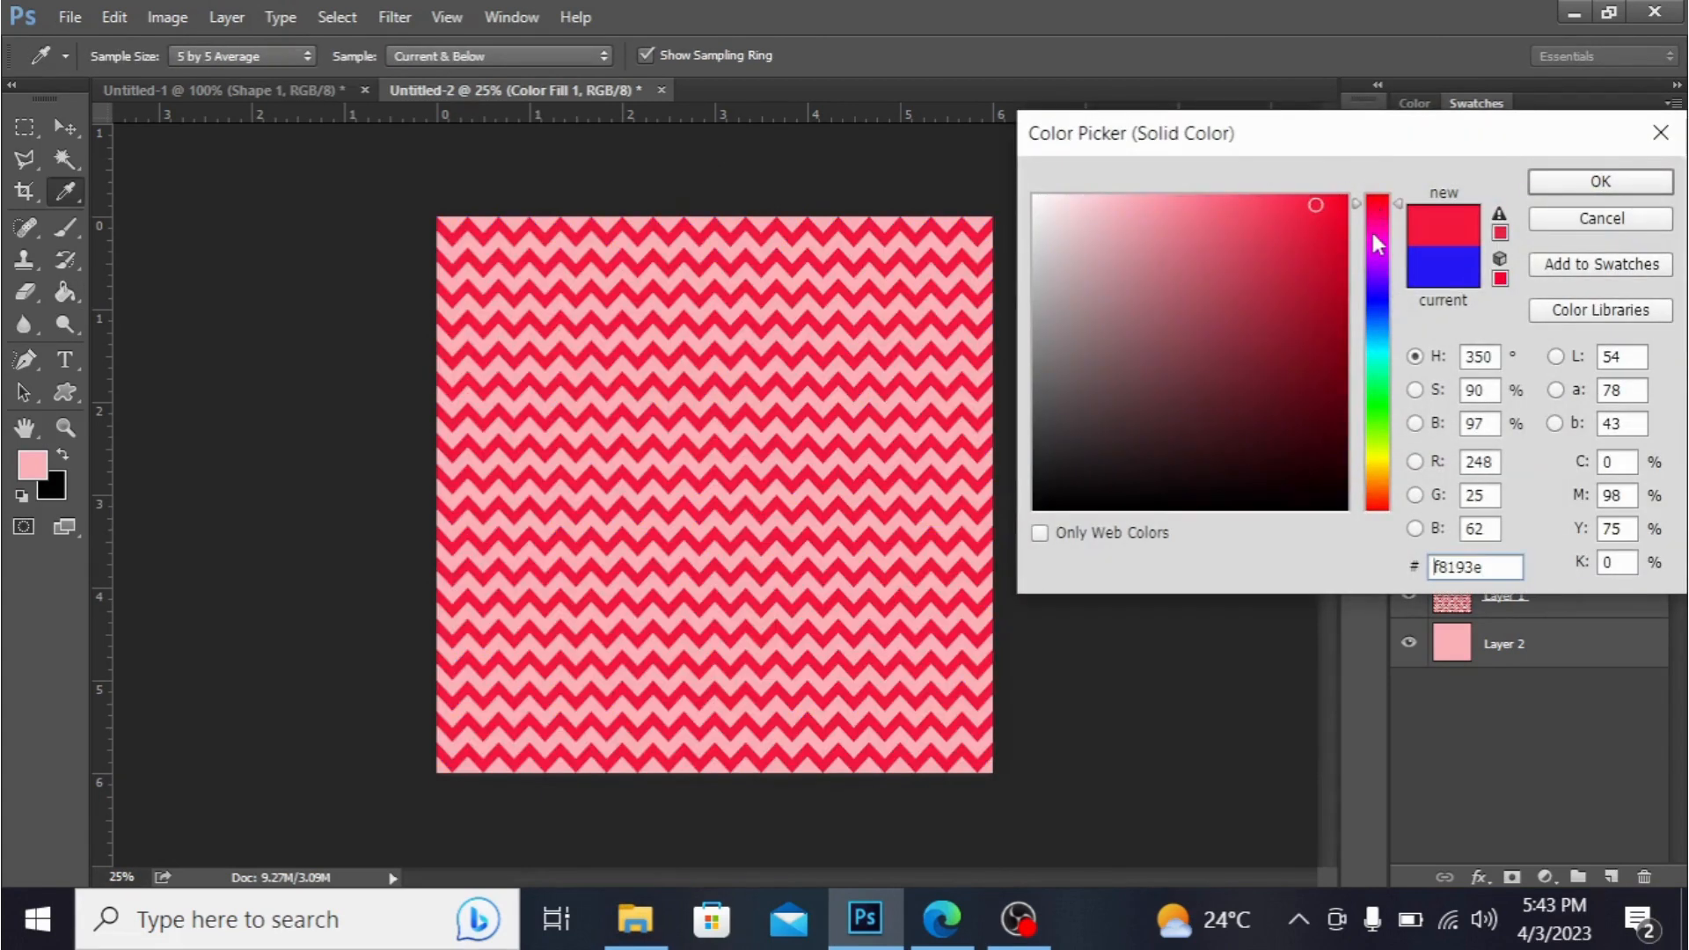
pyautogui.moveTo(1374, 204); pyautogui.dragTo(1379, 335)
pyautogui.click(1380, 263)
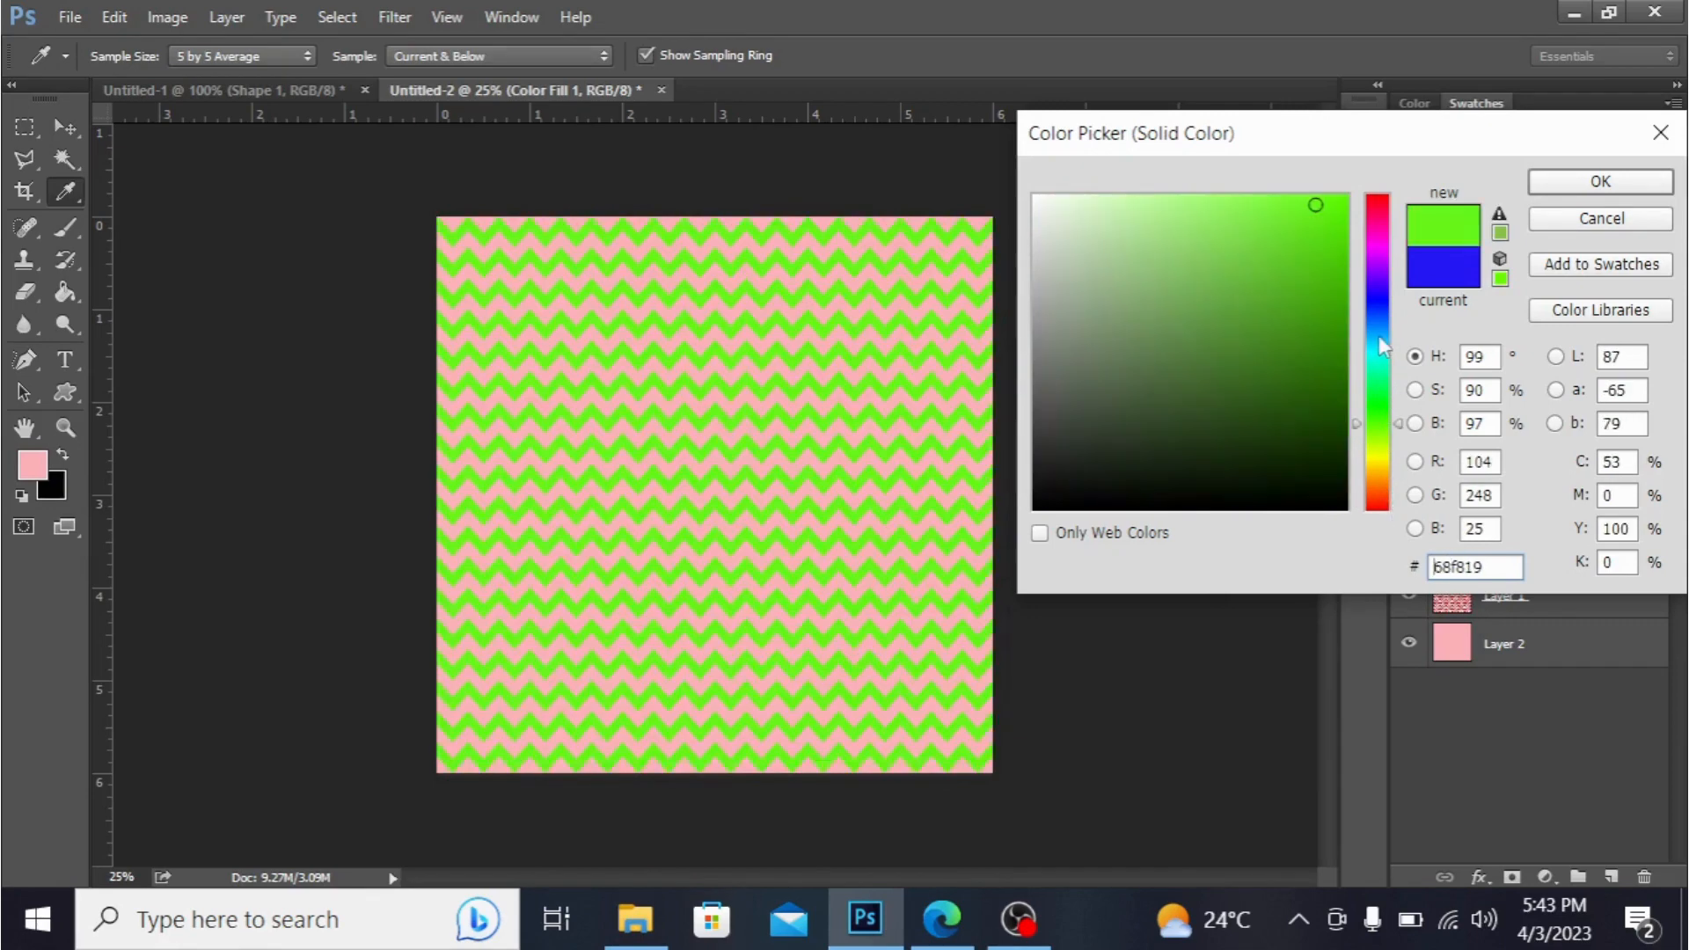
pyautogui.click(1373, 275)
pyautogui.click(1376, 290)
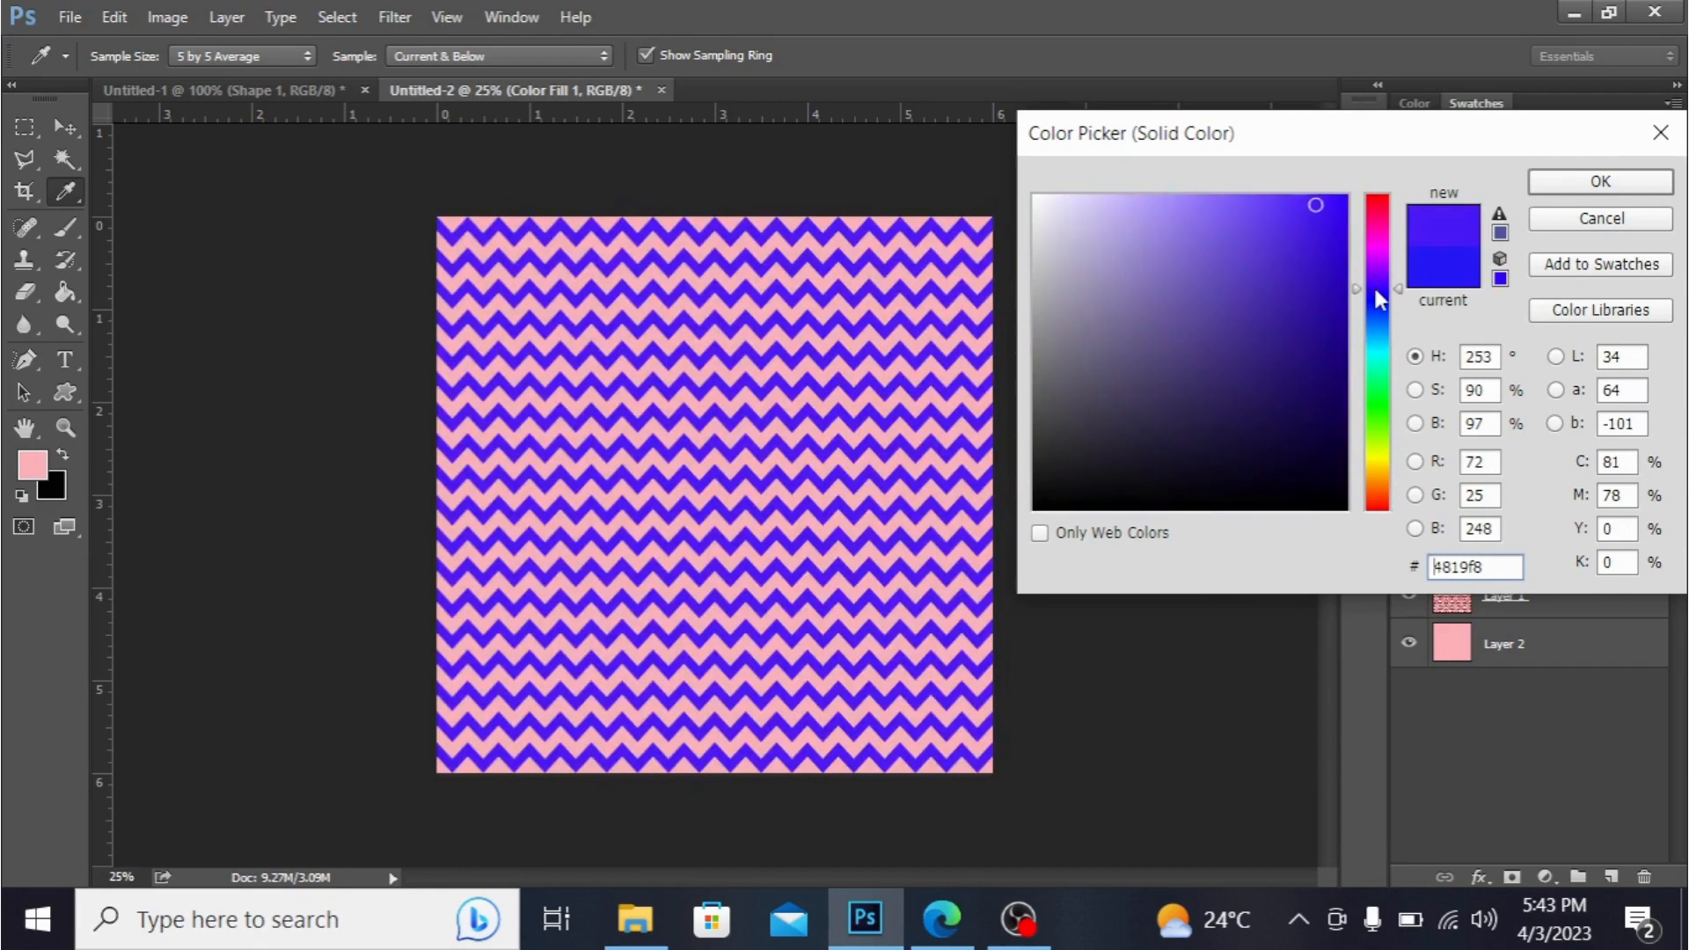
pyautogui.click(1601, 186)
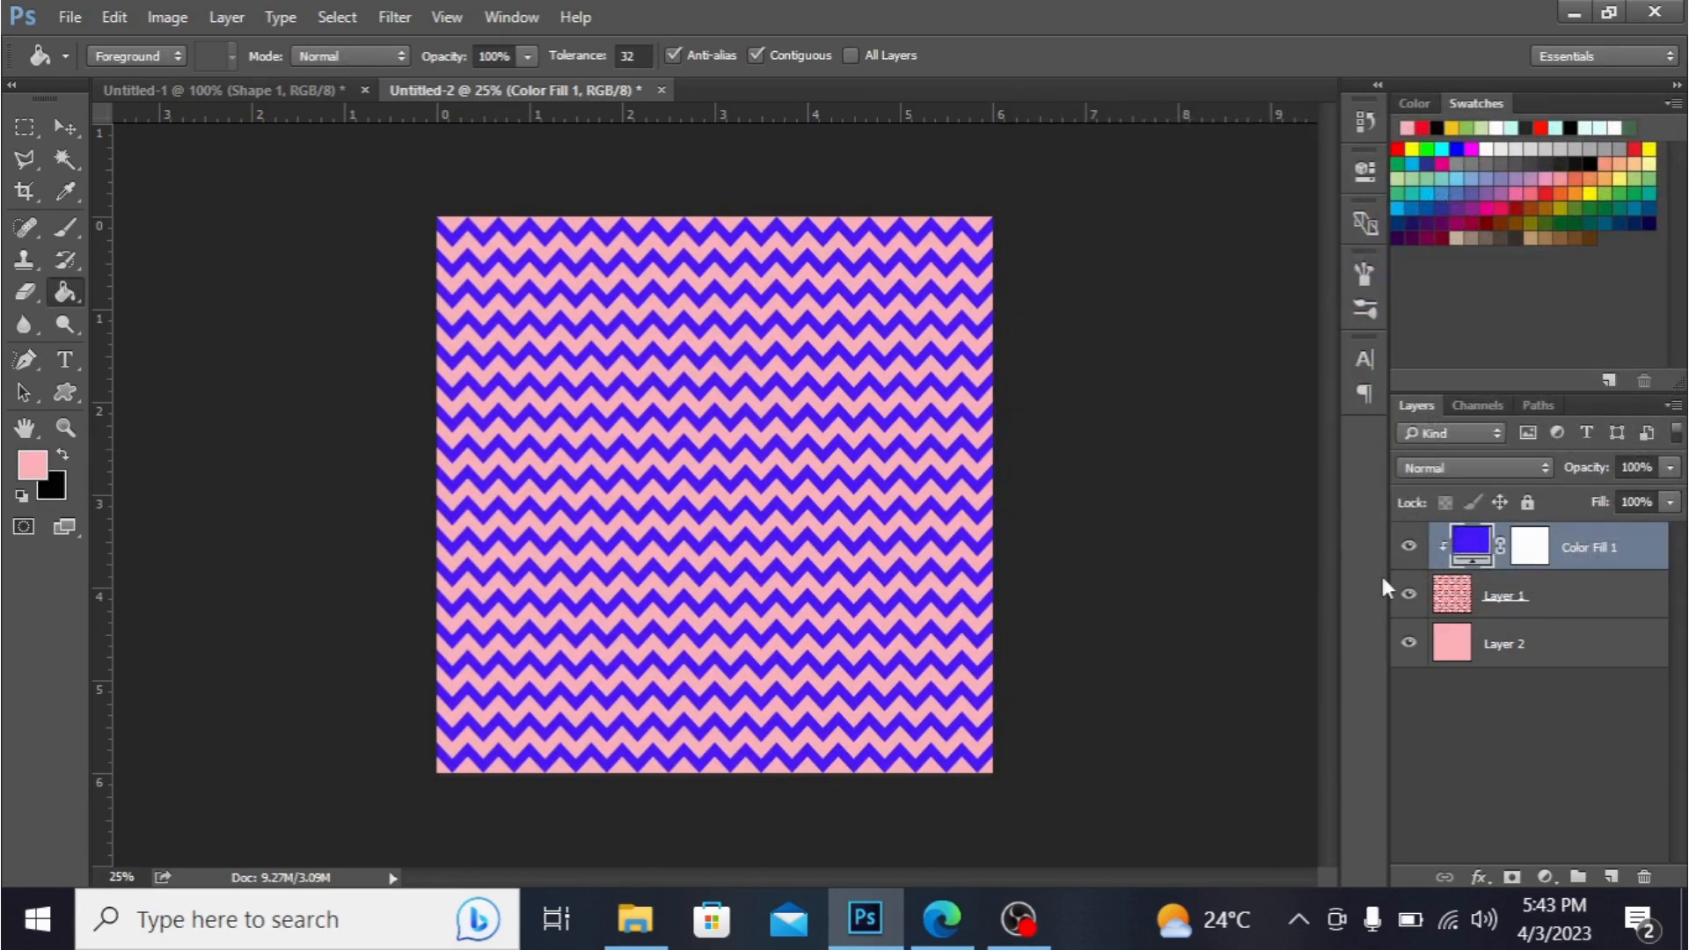
# - Hide Color Fill 1 and add a Gradient Fill layer with the rainbow spectrum preset, clipped to the chevron pattern
pyautogui.click(1408, 547)
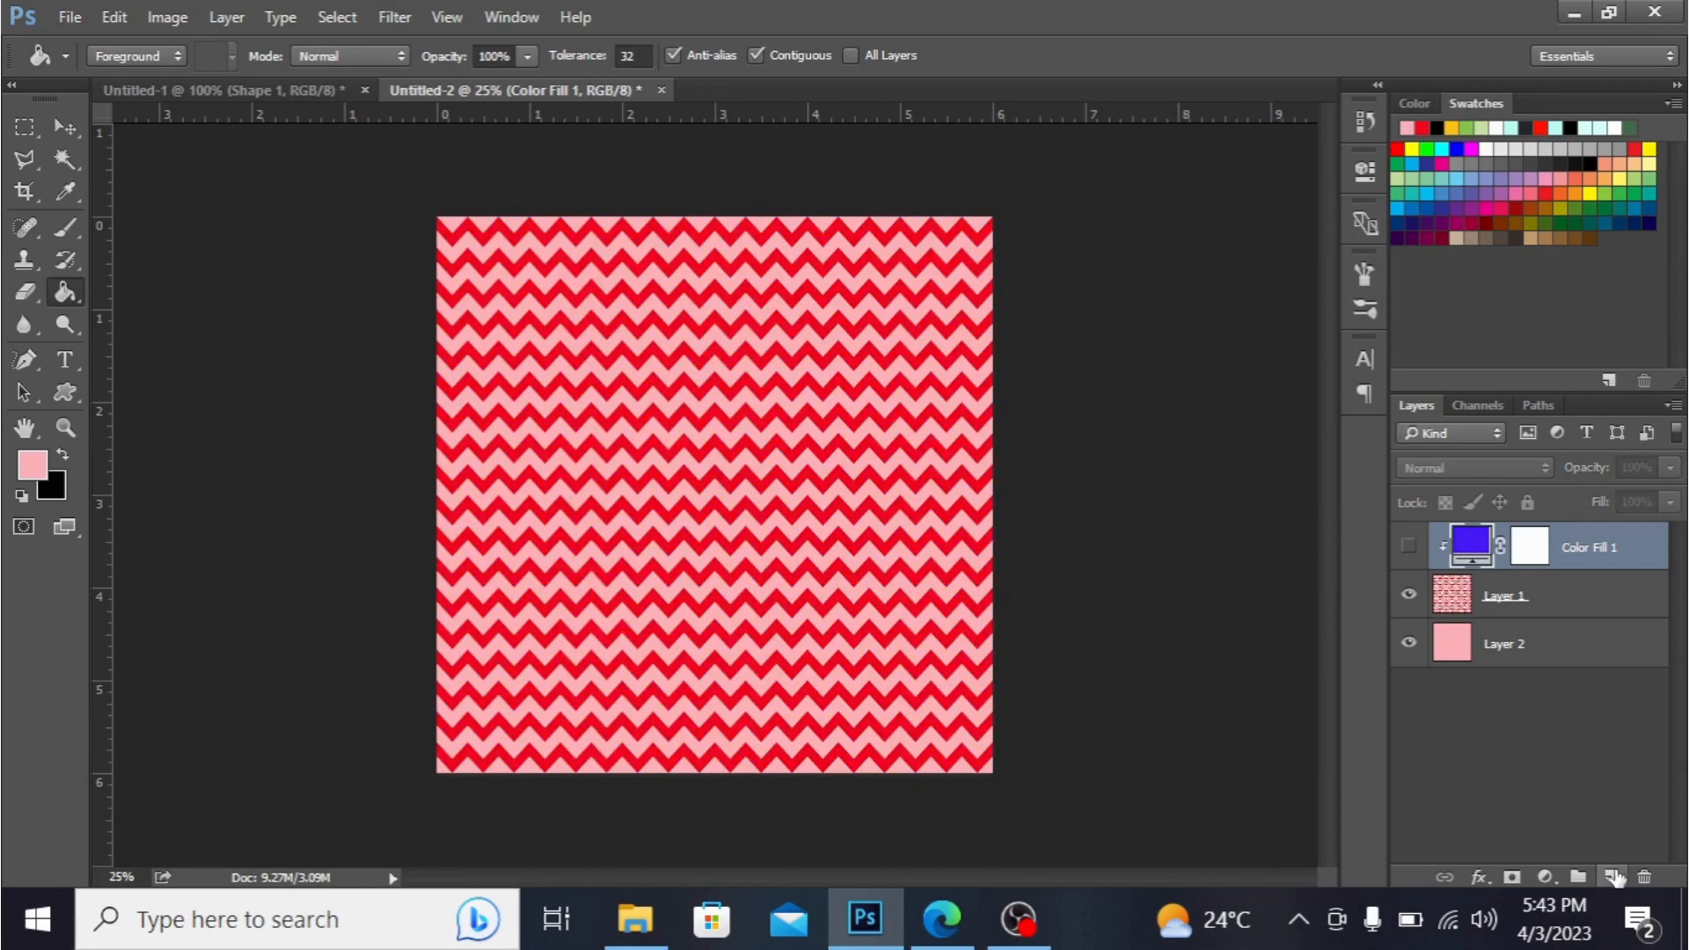
pyautogui.click(1544, 877)
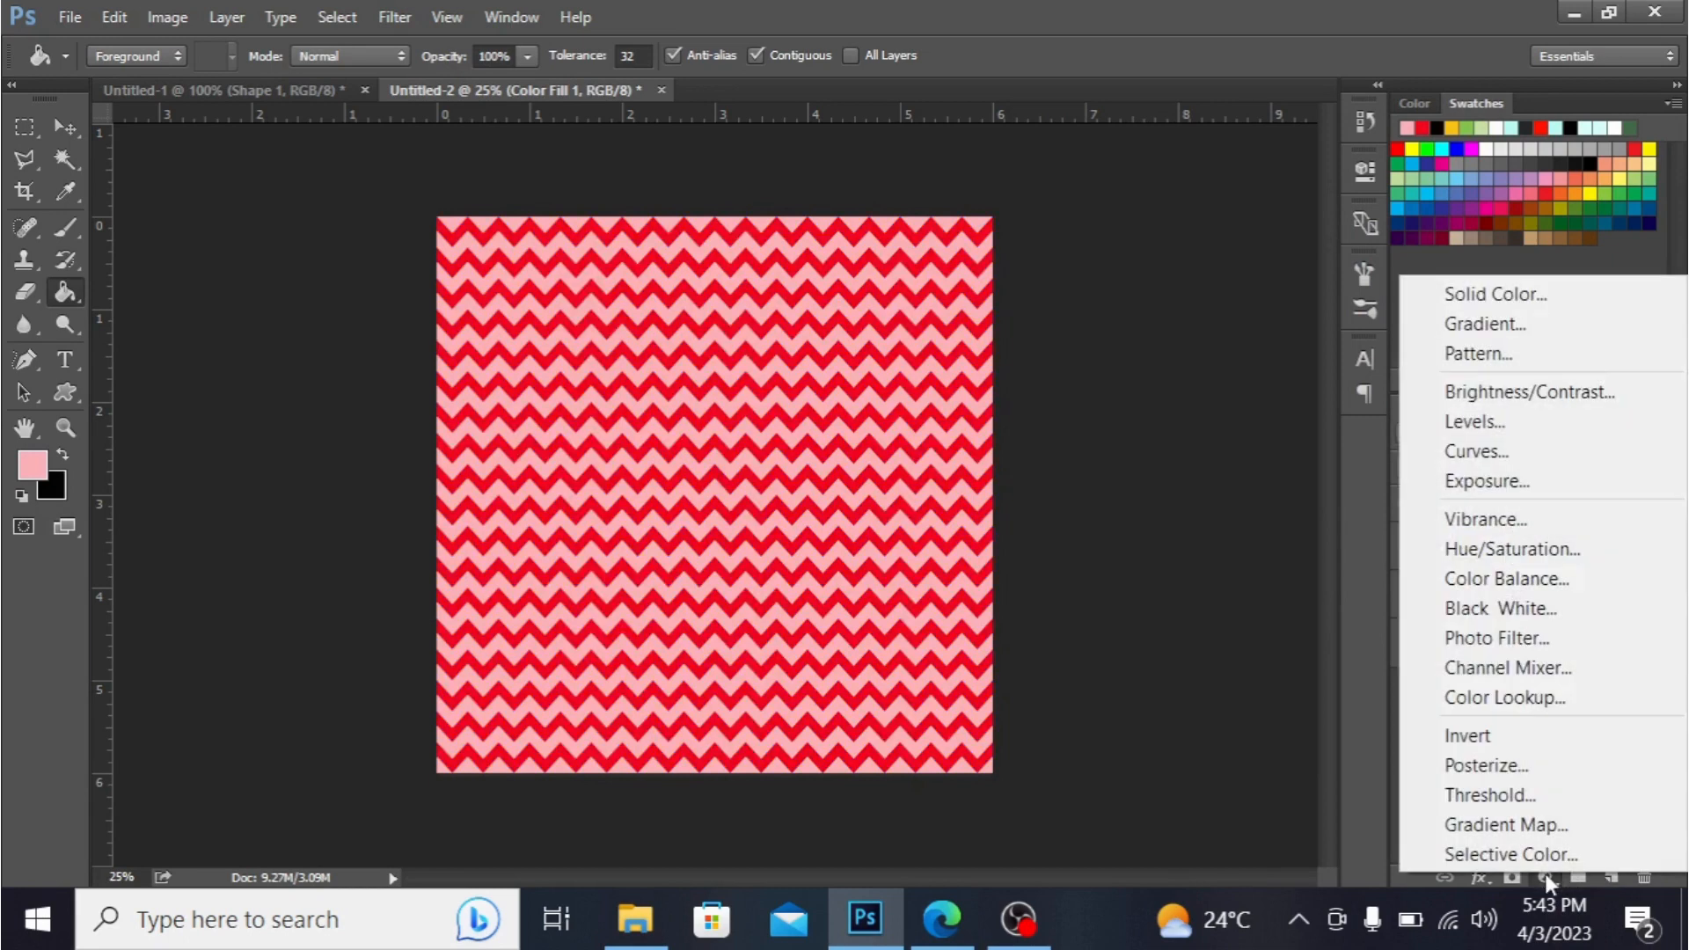
pyautogui.click(1525, 332)
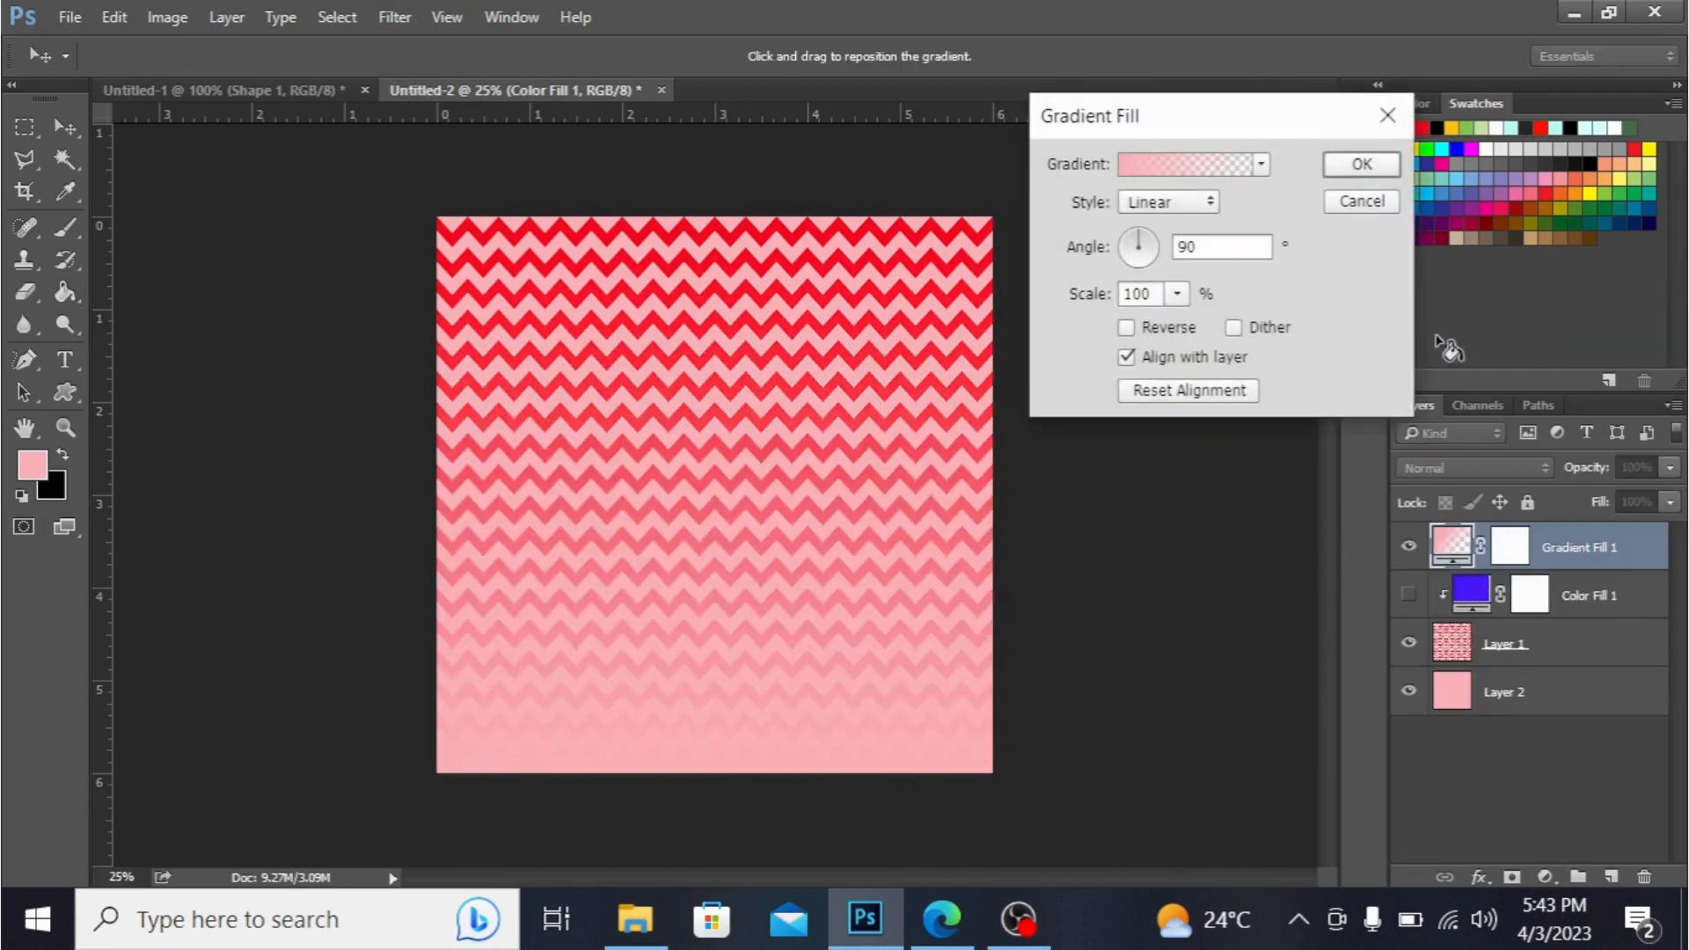
pyautogui.click(1261, 165)
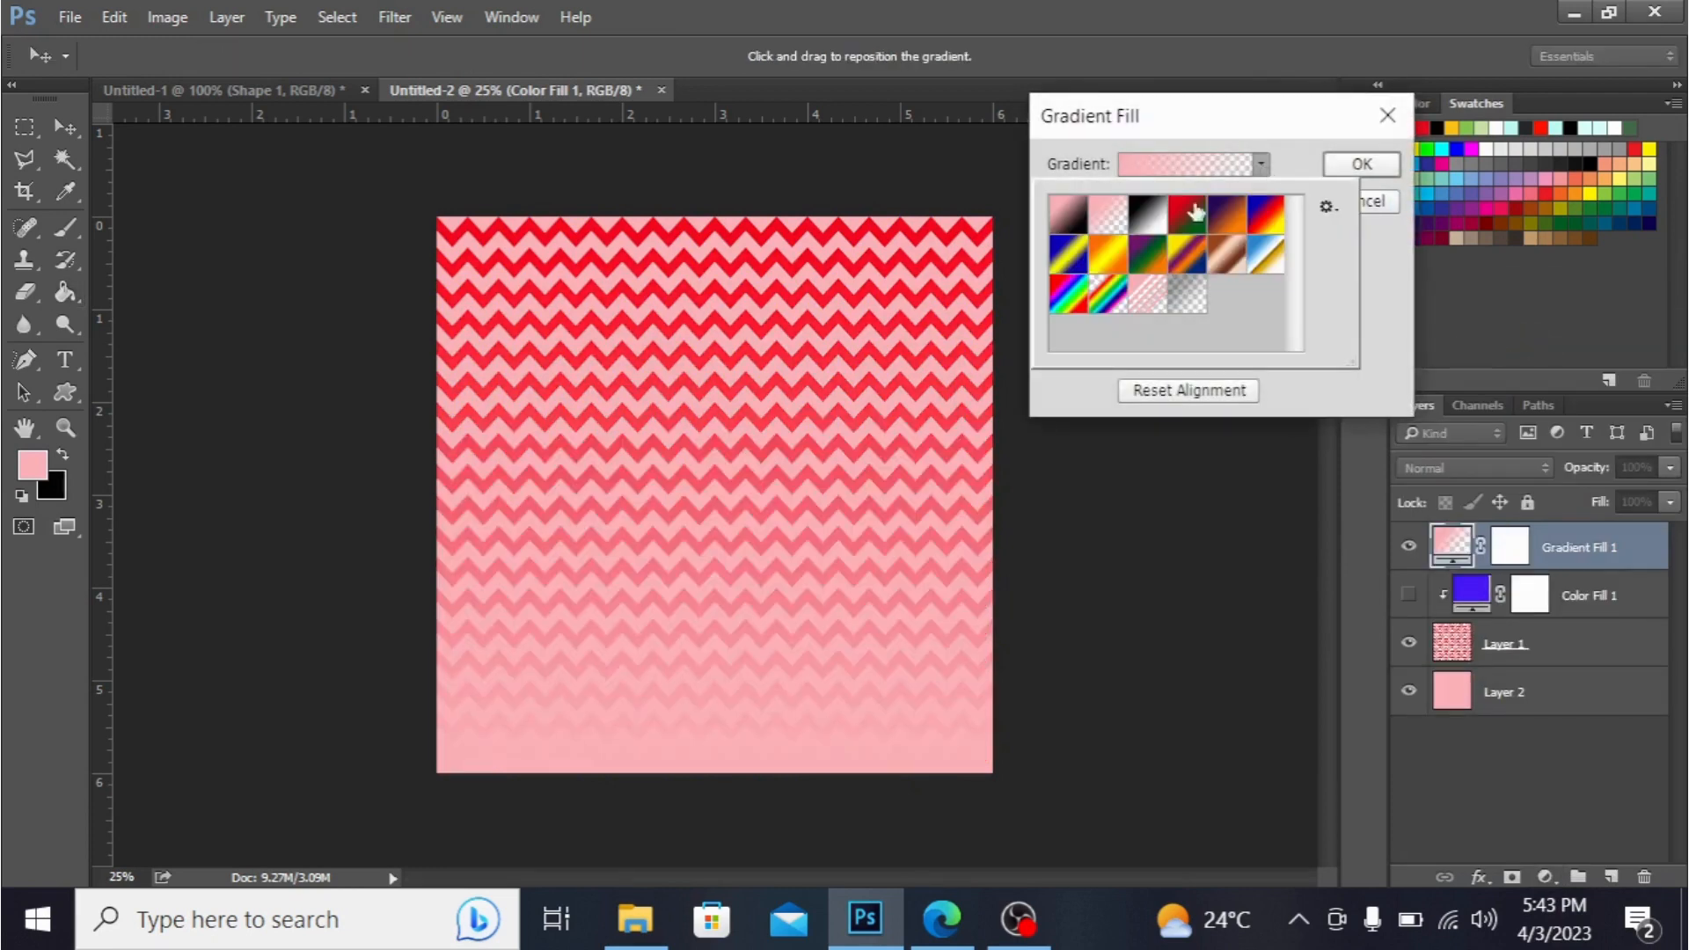
pyautogui.click(1067, 298)
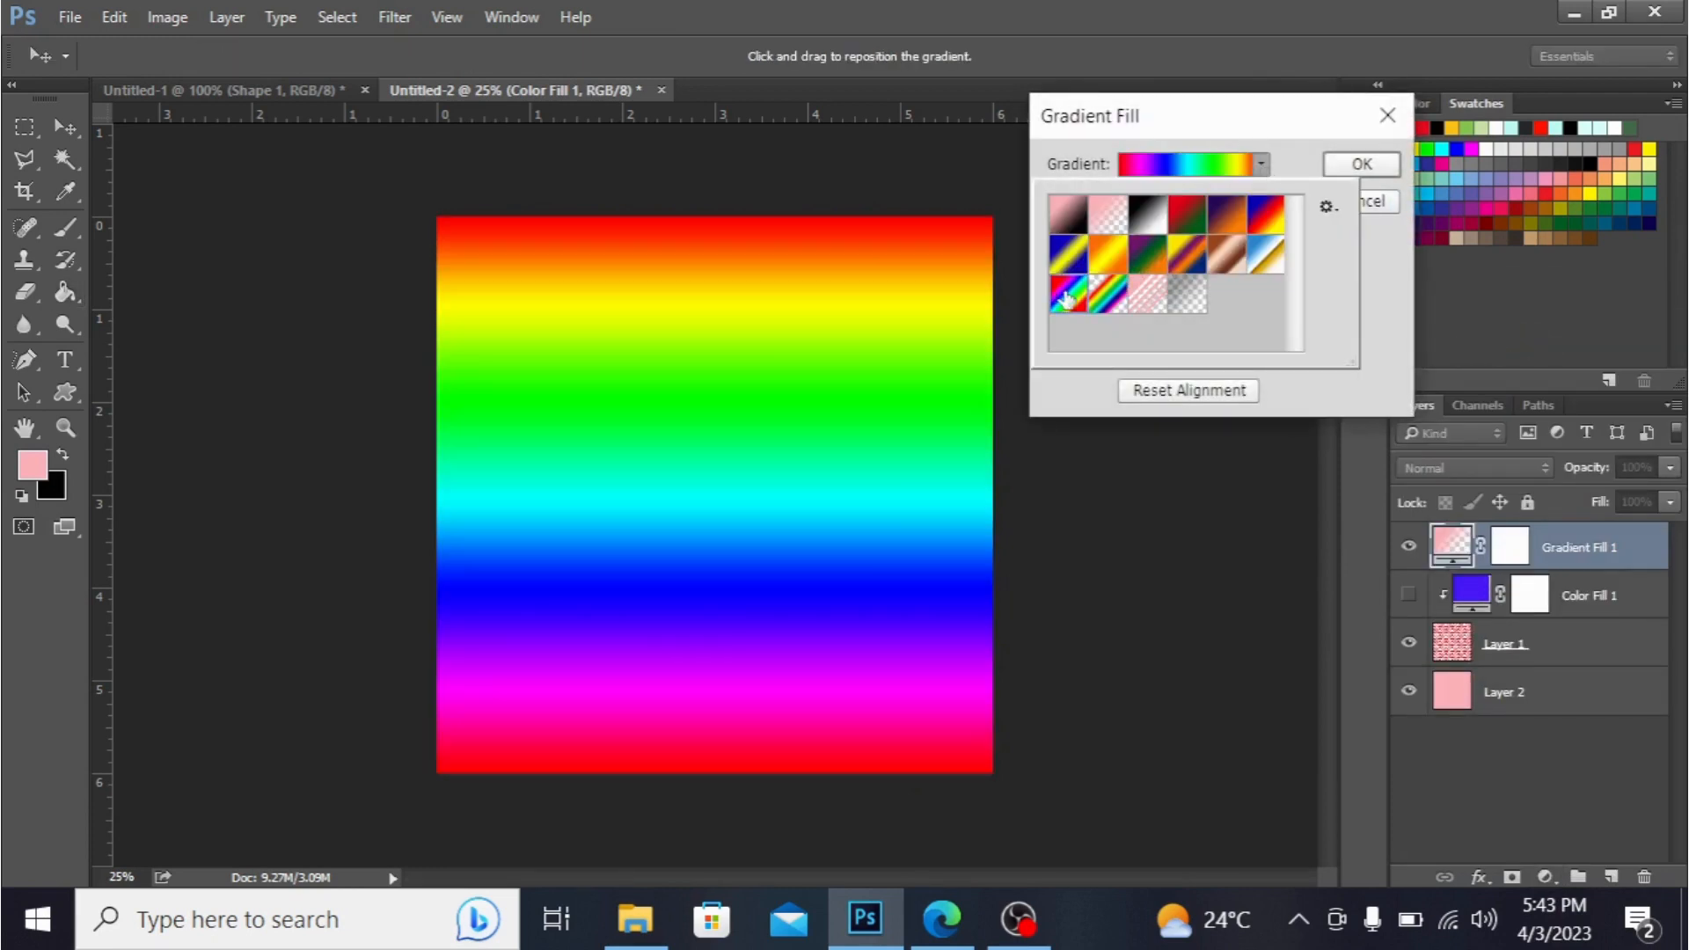
pyautogui.click(1360, 165)
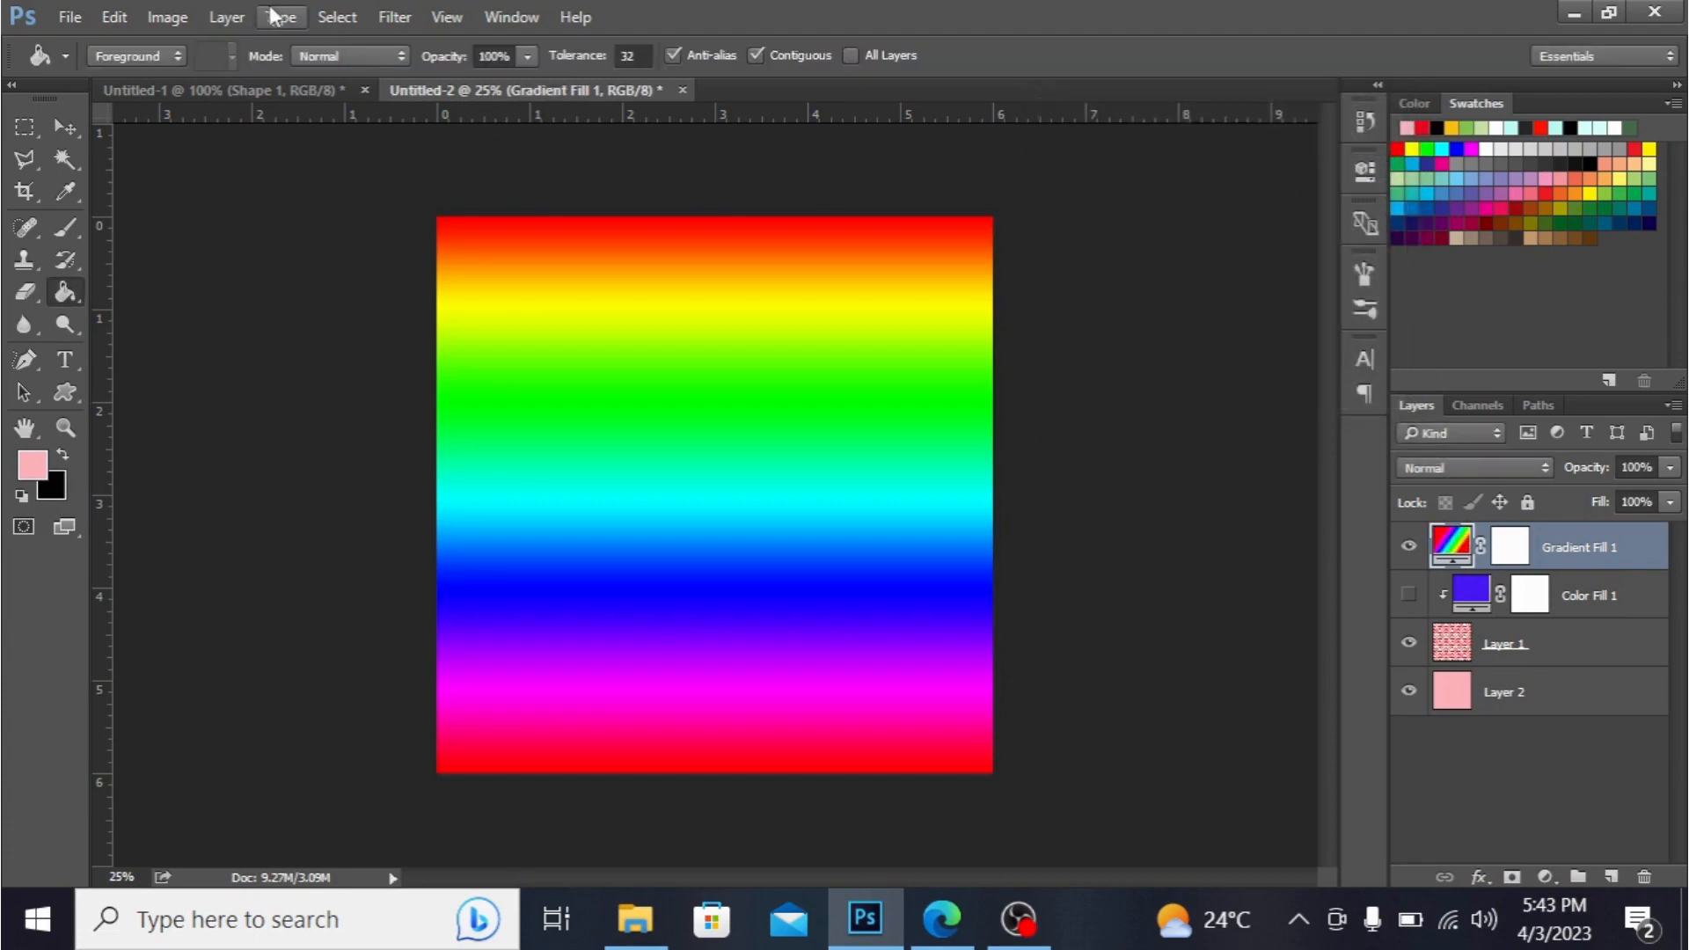
pyautogui.click(226, 16)
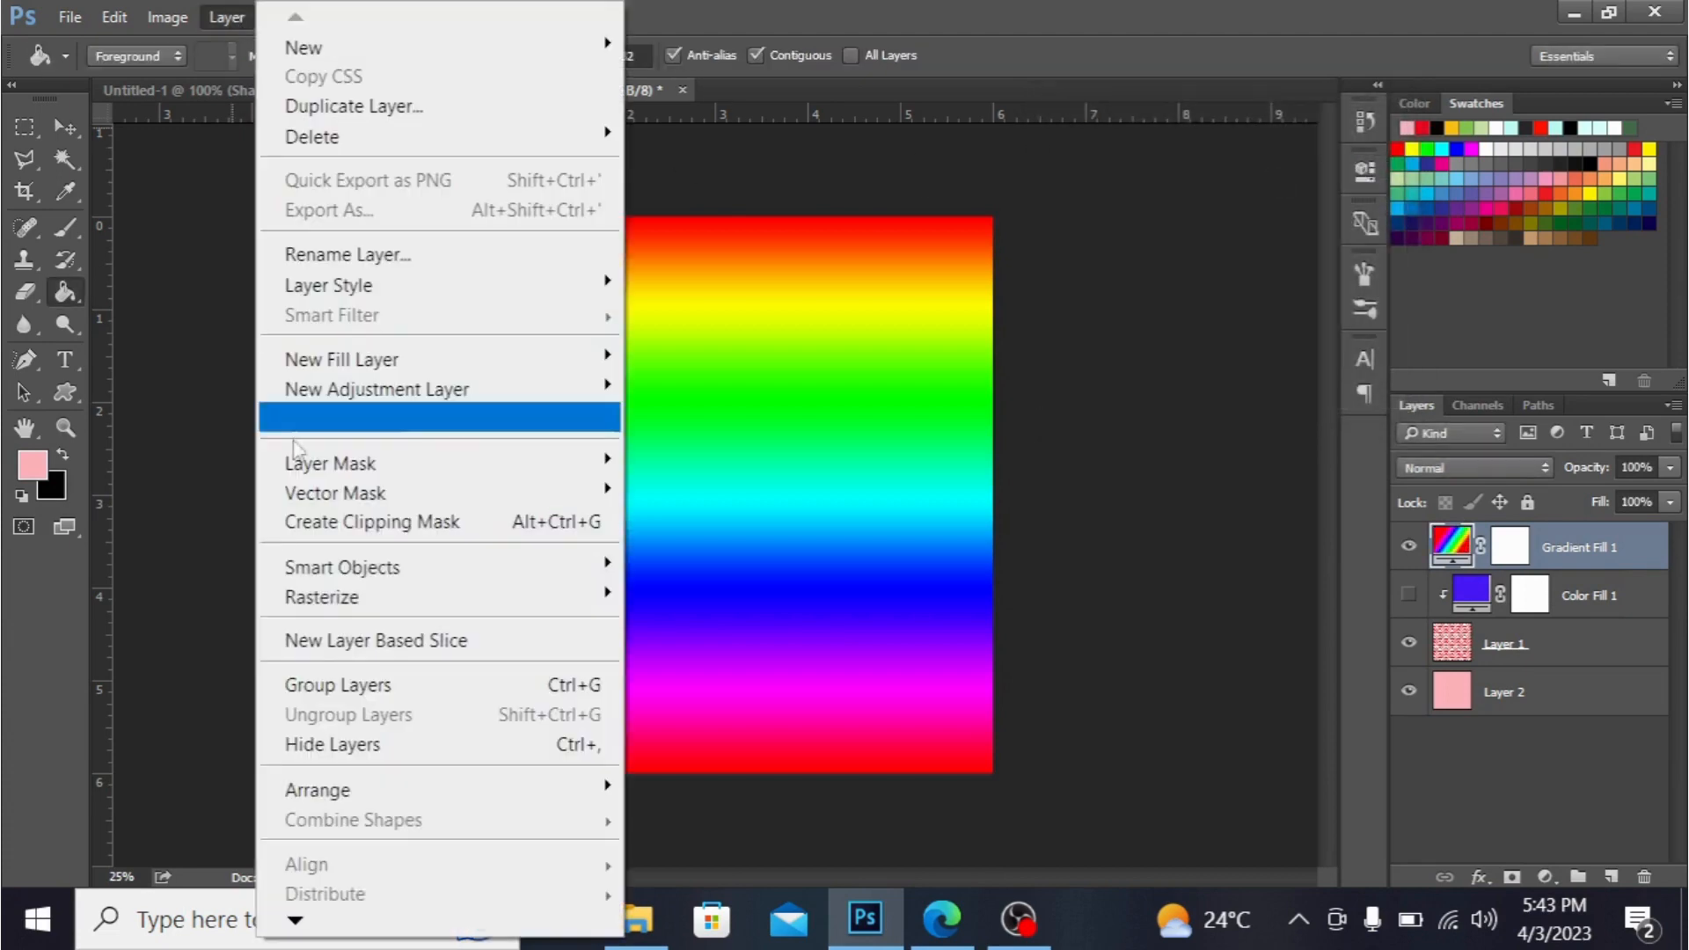
pyautogui.click(393, 525)
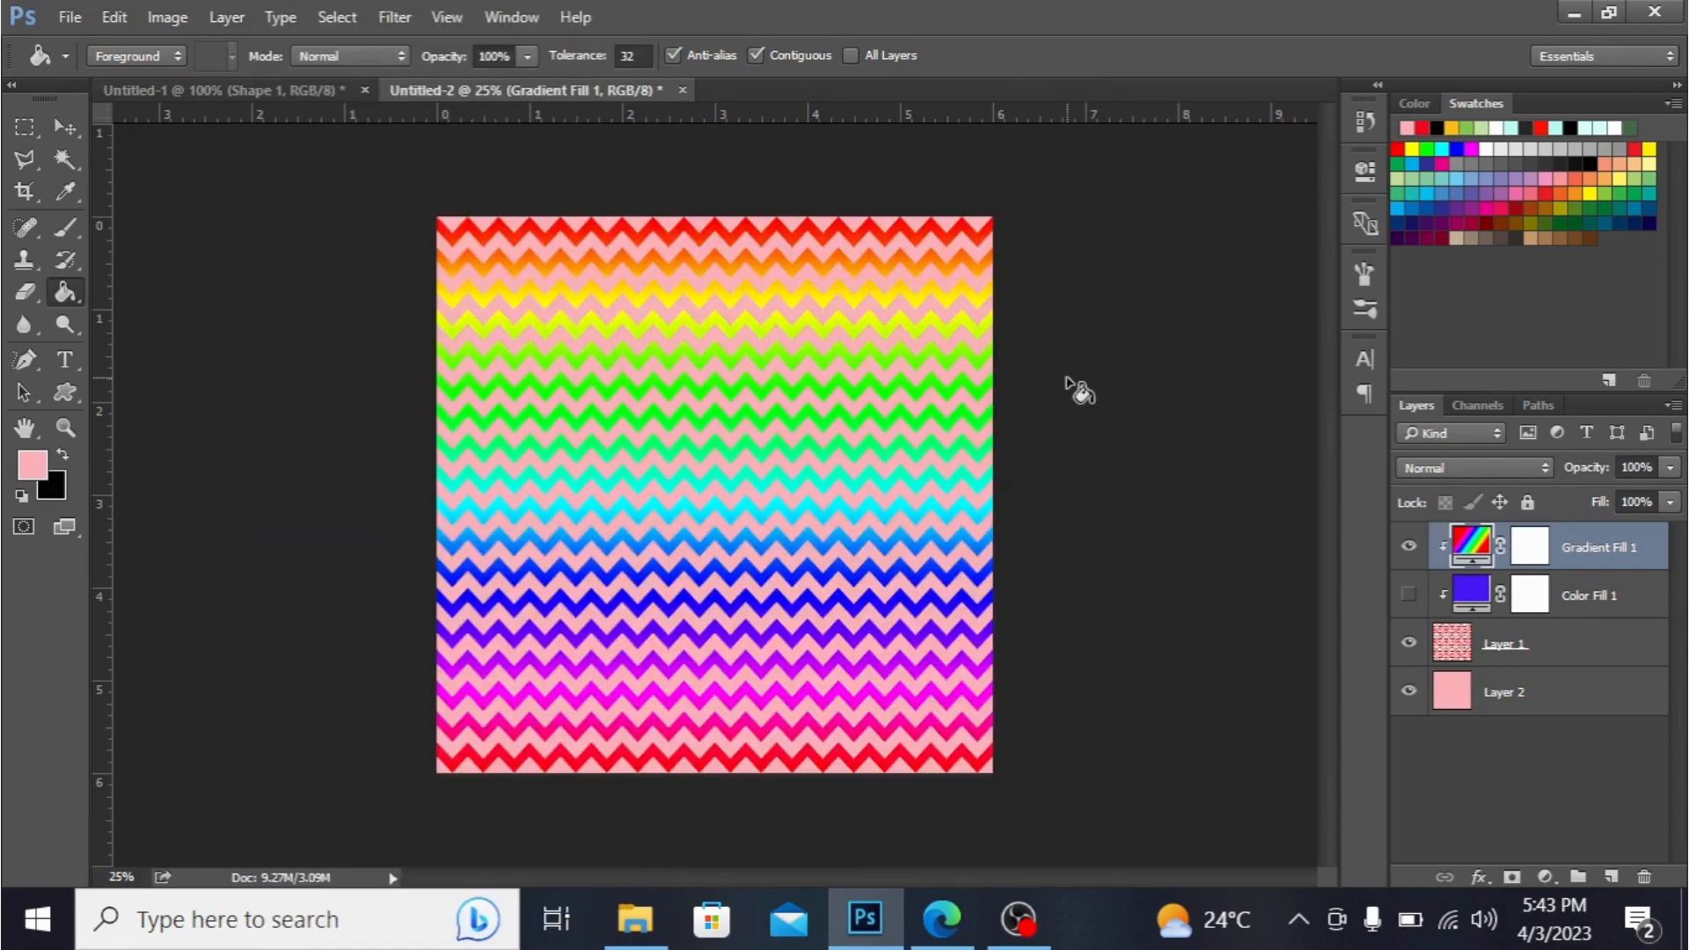
# - Set the foreground colour to near-black #070606 and fill the background Layer 2 with it
pyautogui.click(1535, 711)
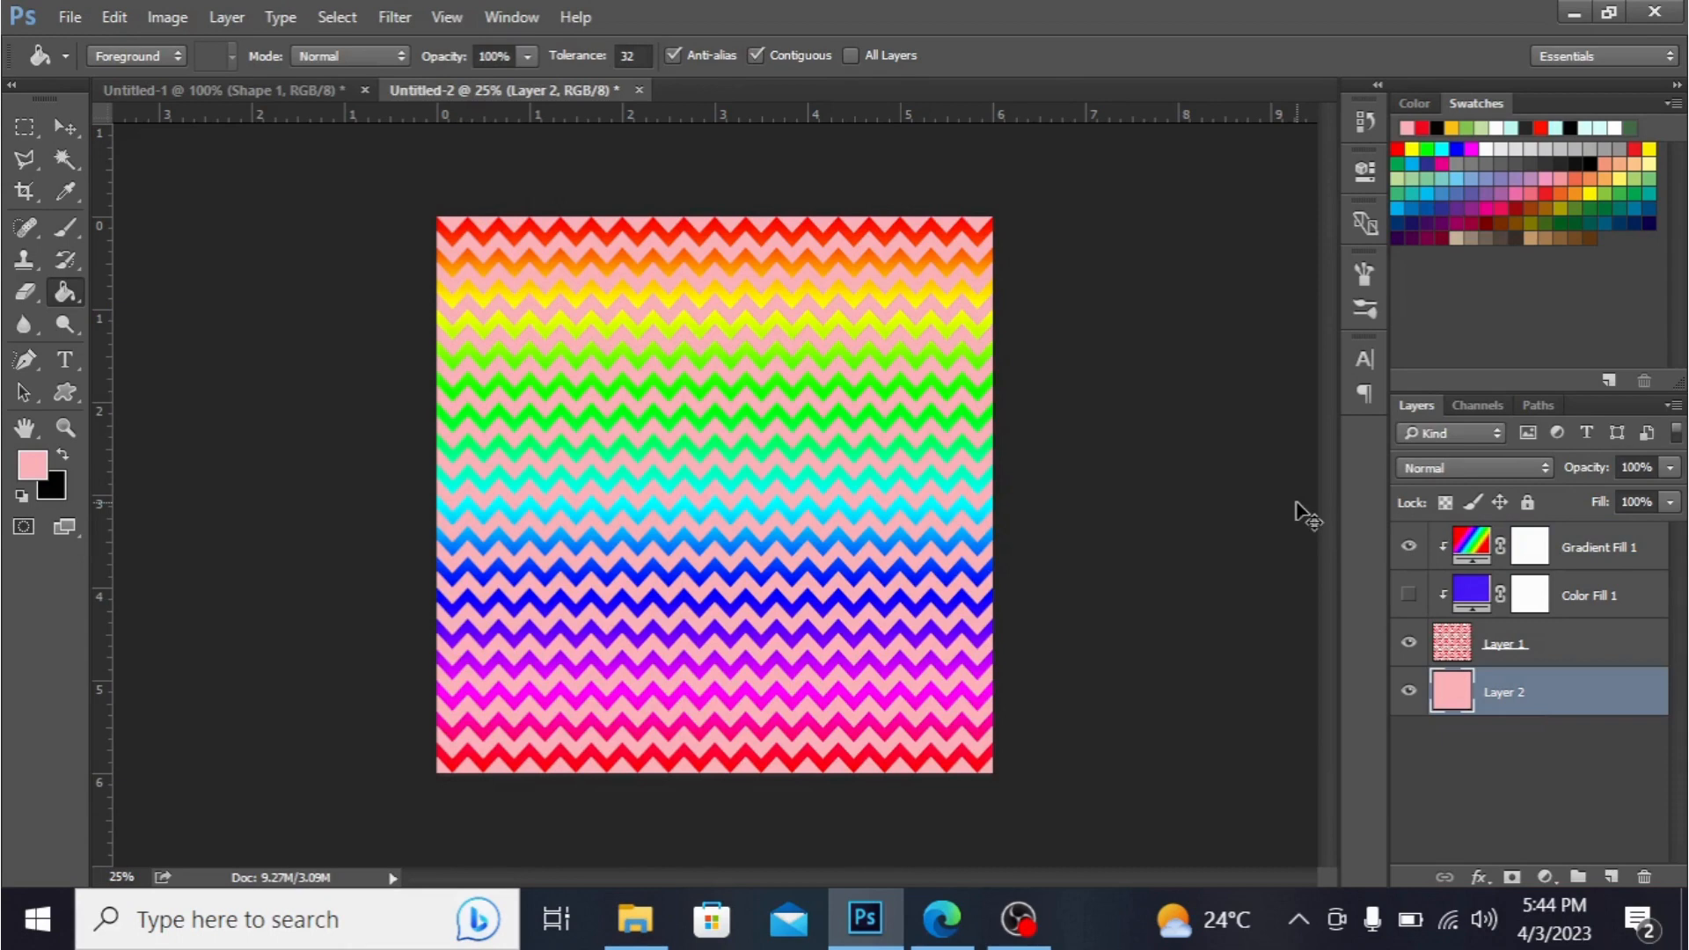
pyautogui.hotkey('ctrl', '+')
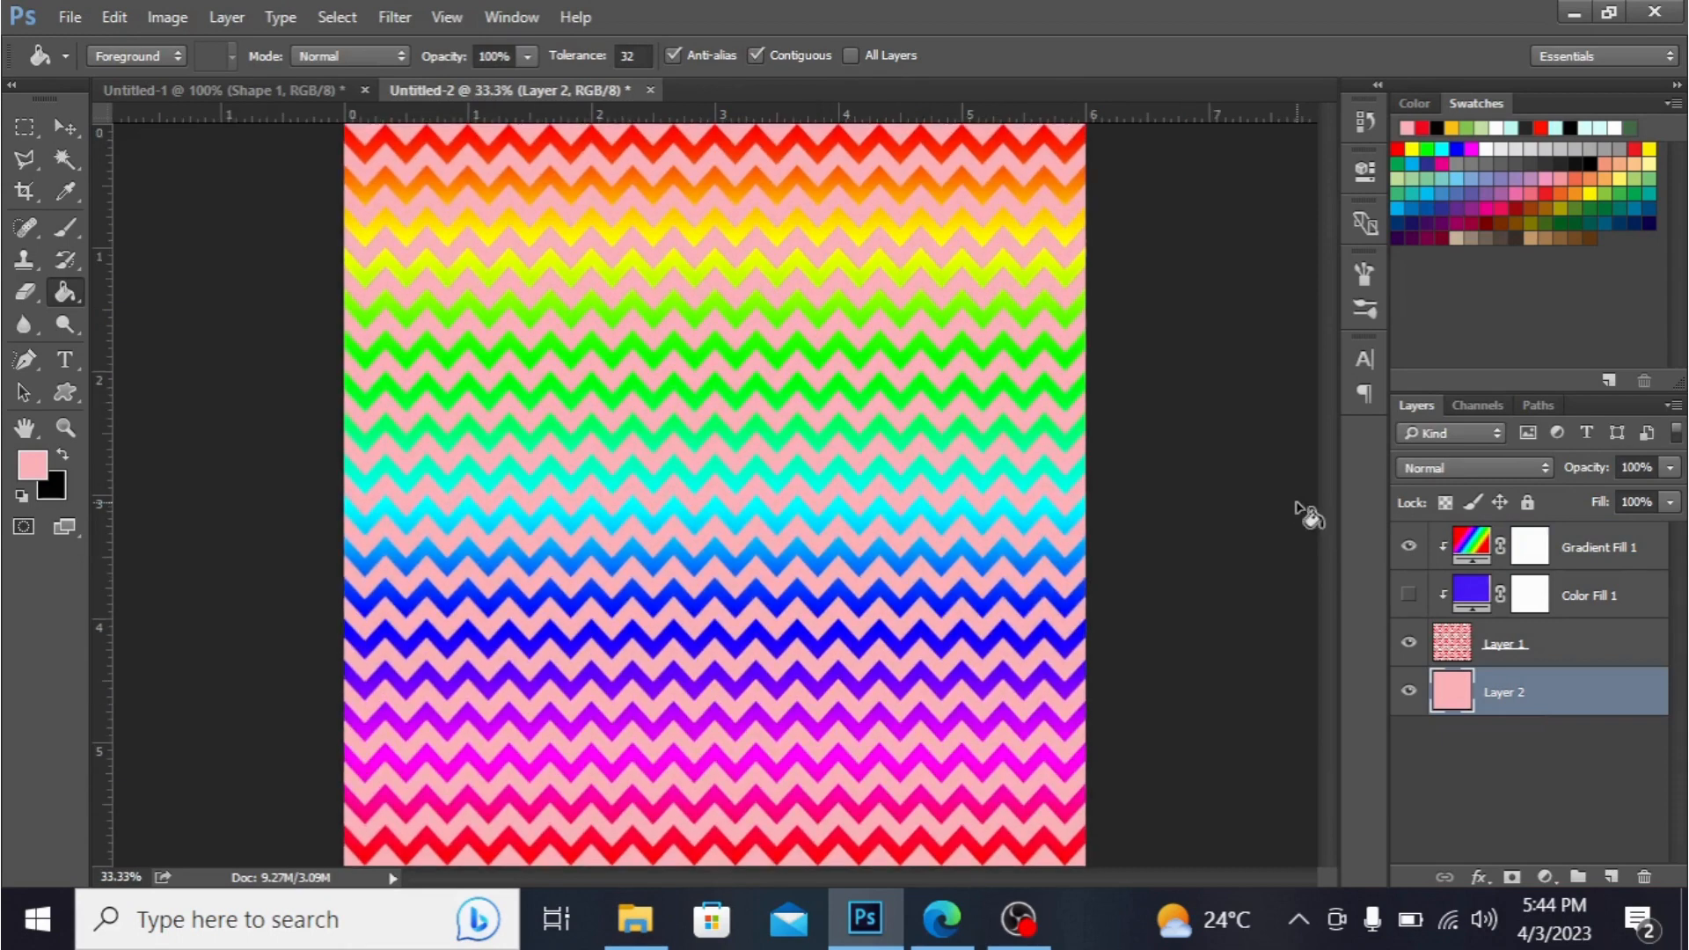
pyautogui.doubleClick(1452, 704)
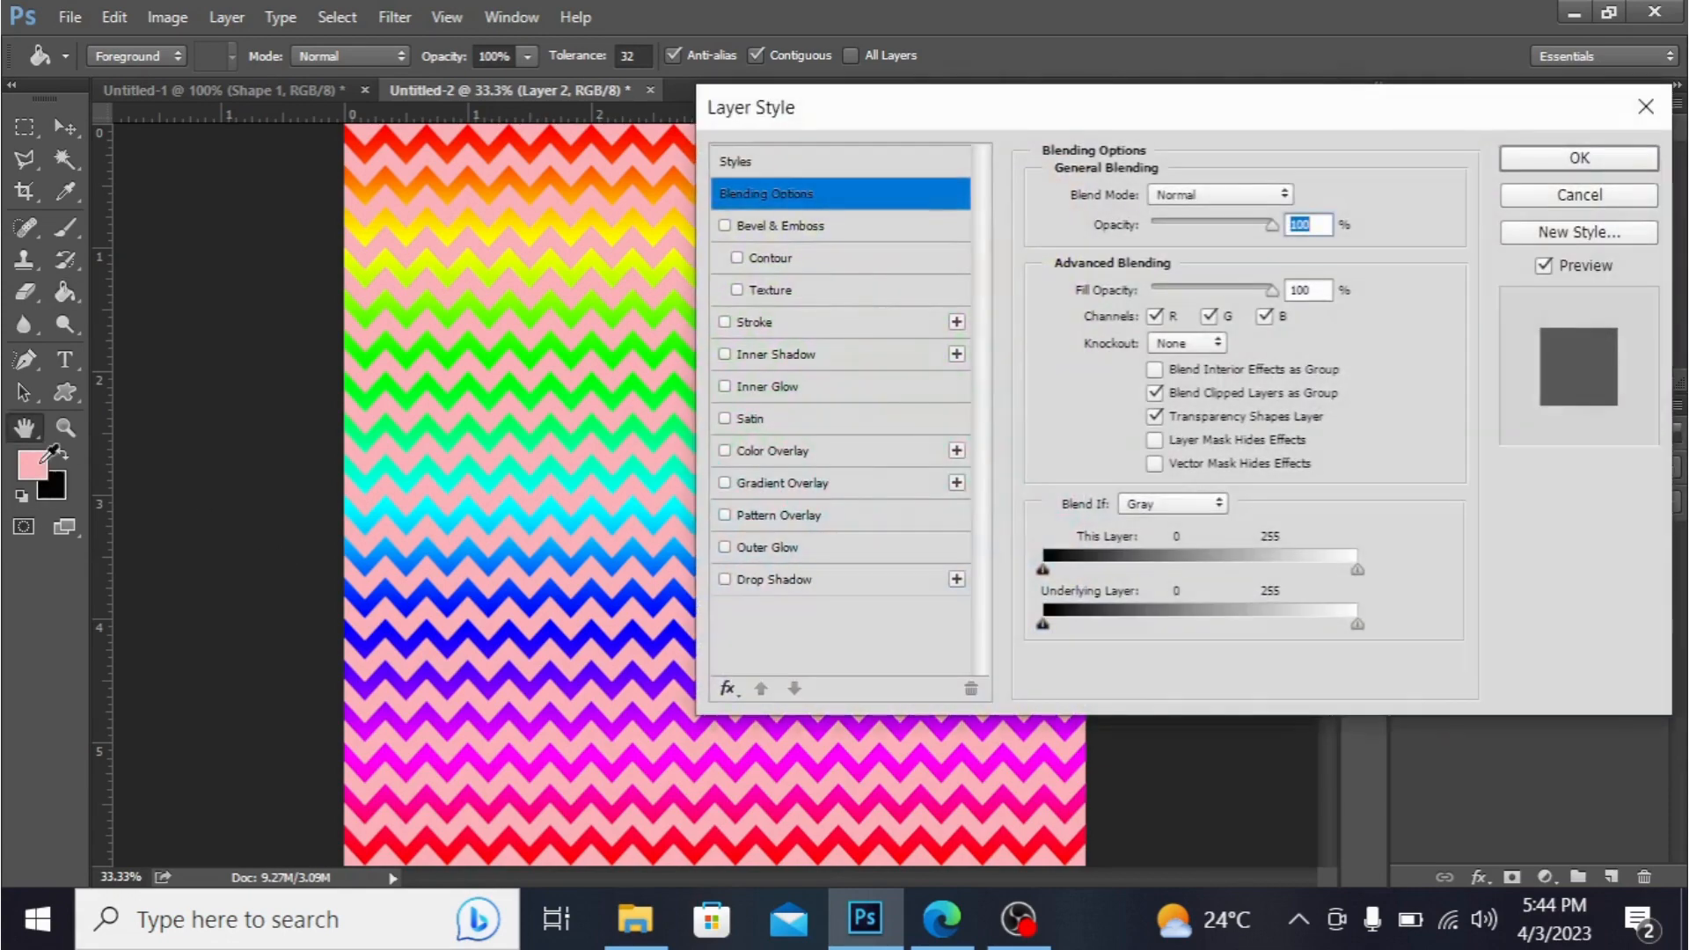
pyautogui.click(1642, 106)
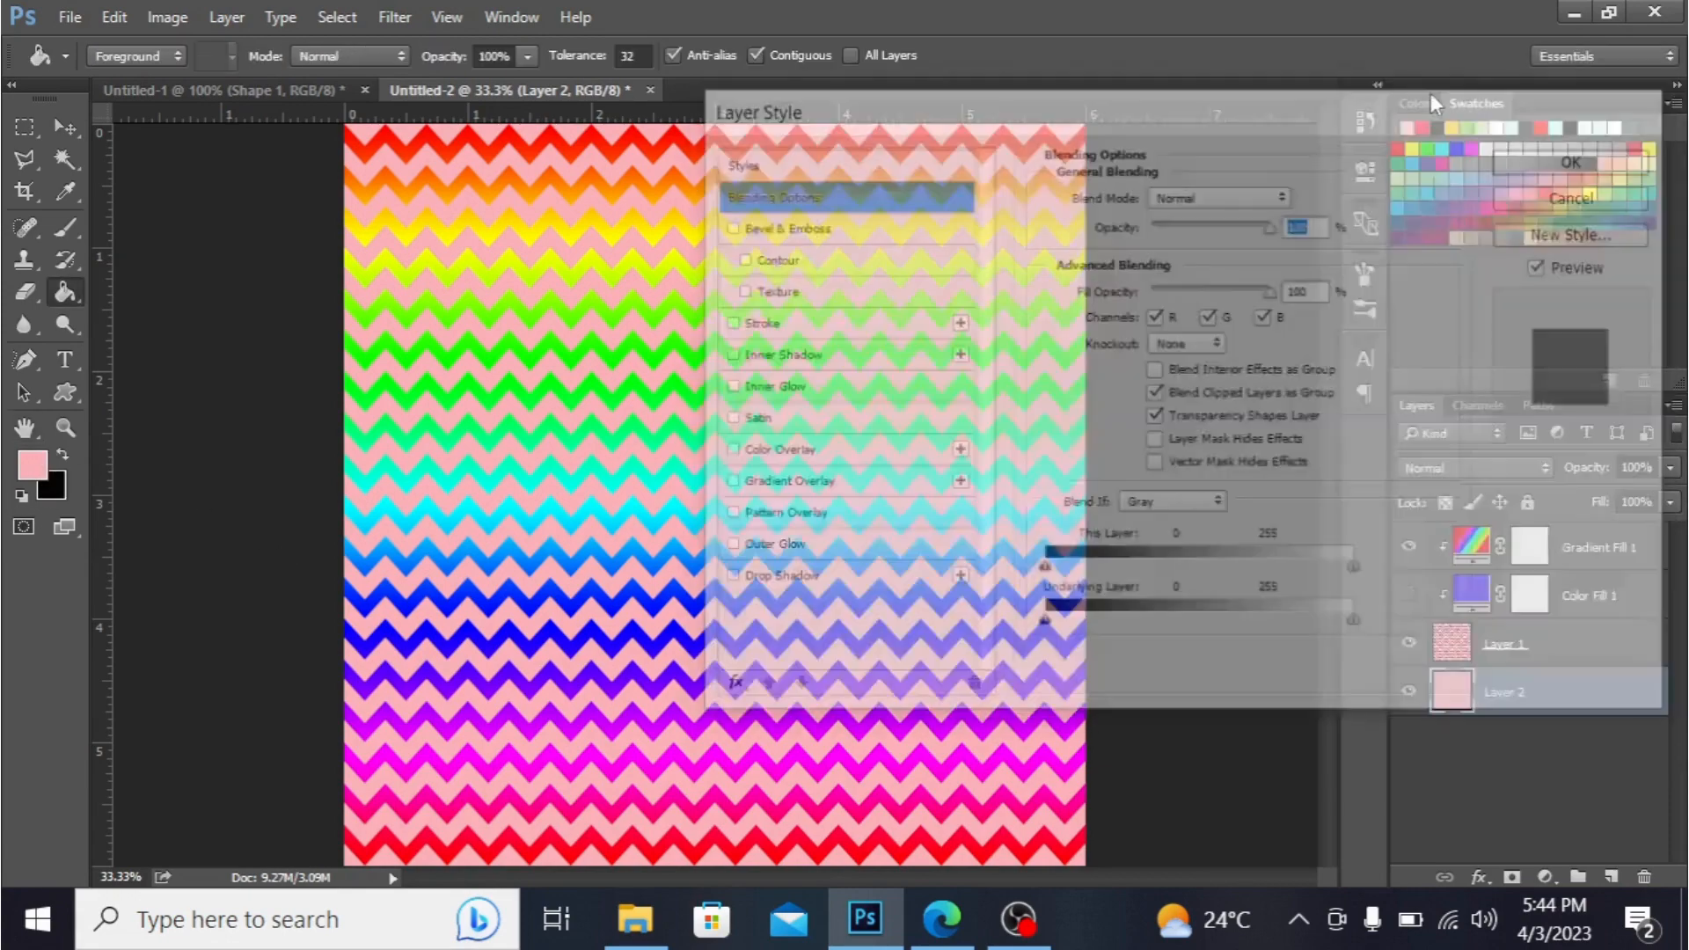
pyautogui.click(33, 466)
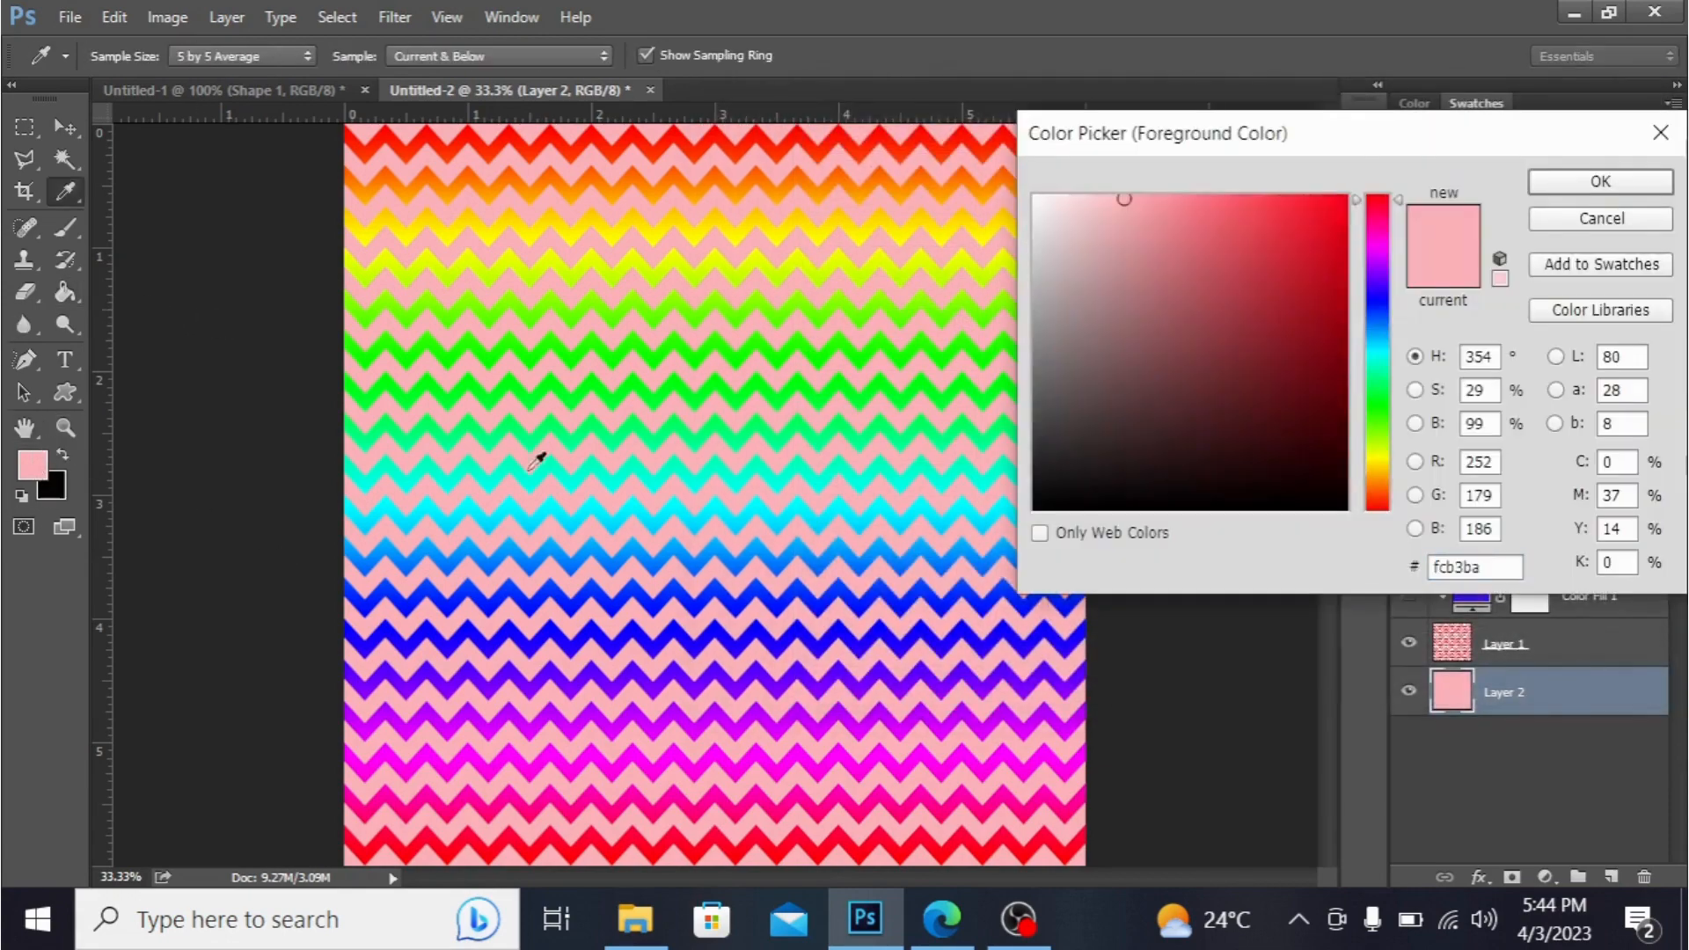
pyautogui.click(1063, 501)
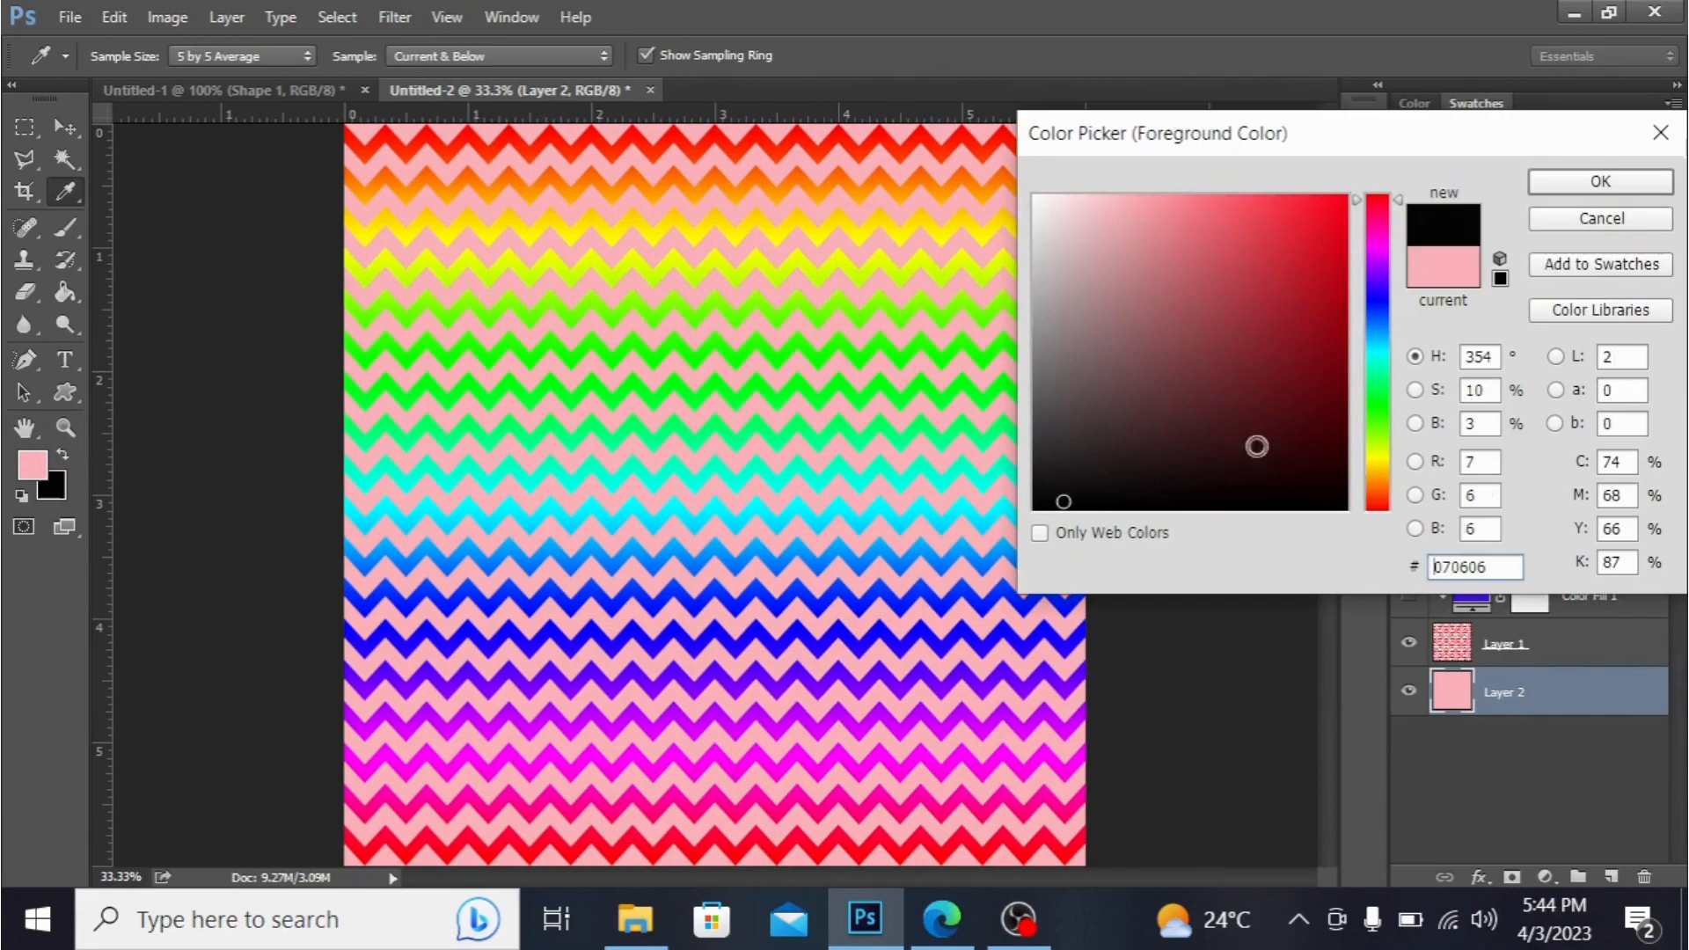
pyautogui.click(1636, 181)
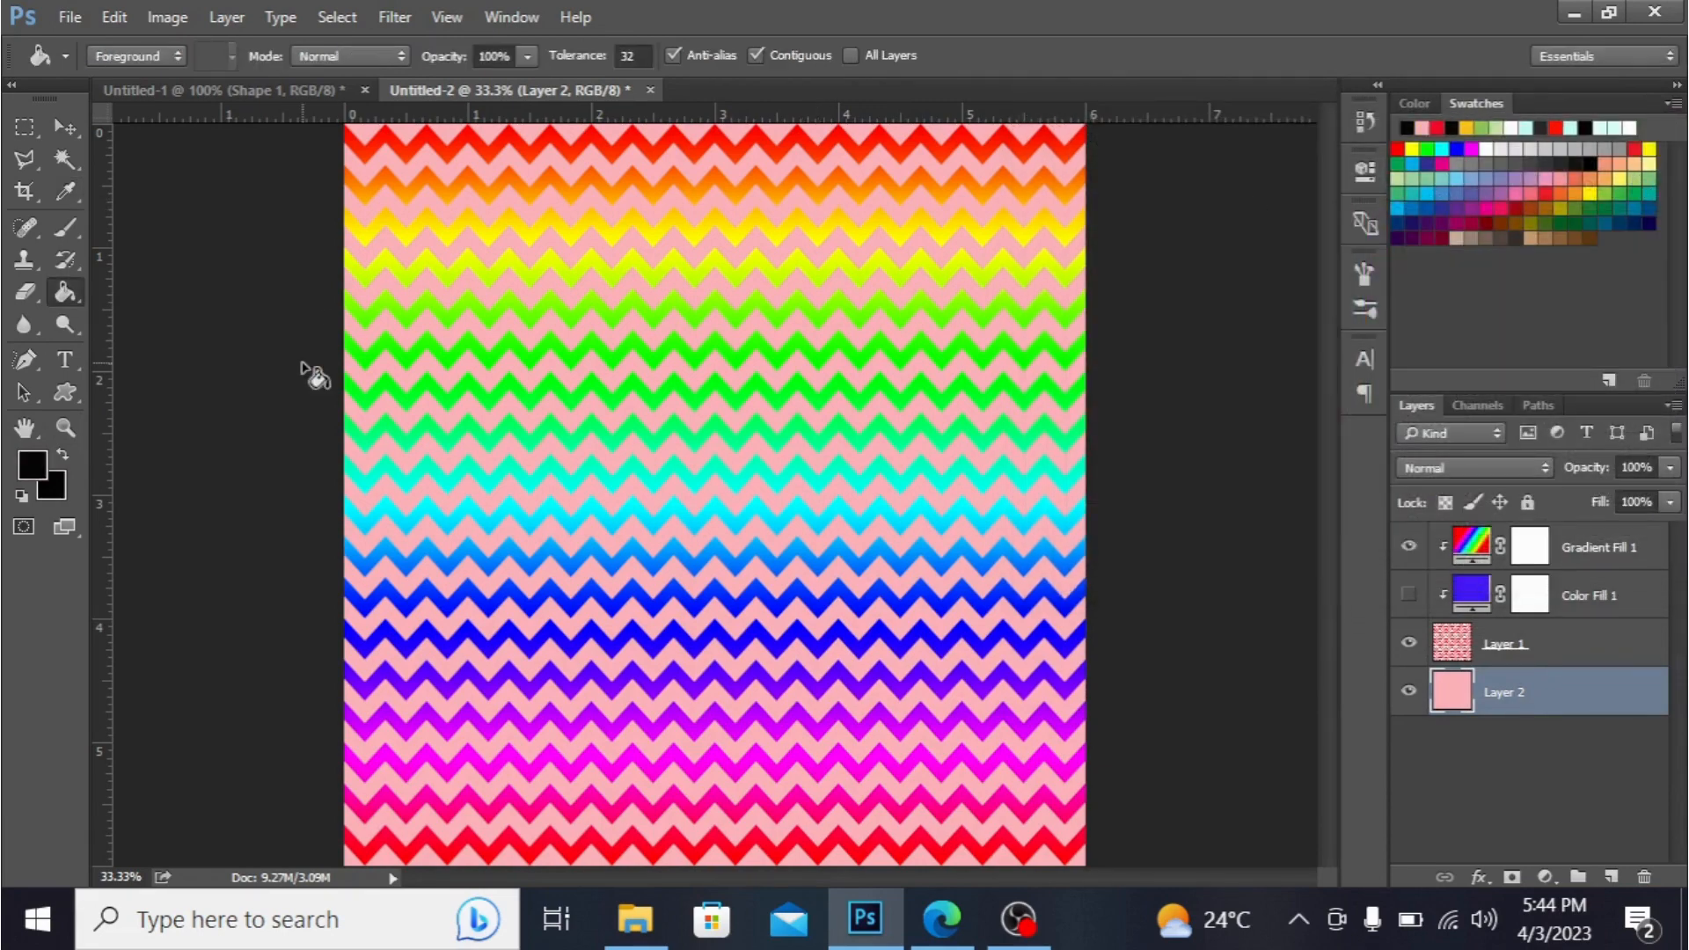
pyautogui.hotkey('alt', 'BackSpace')
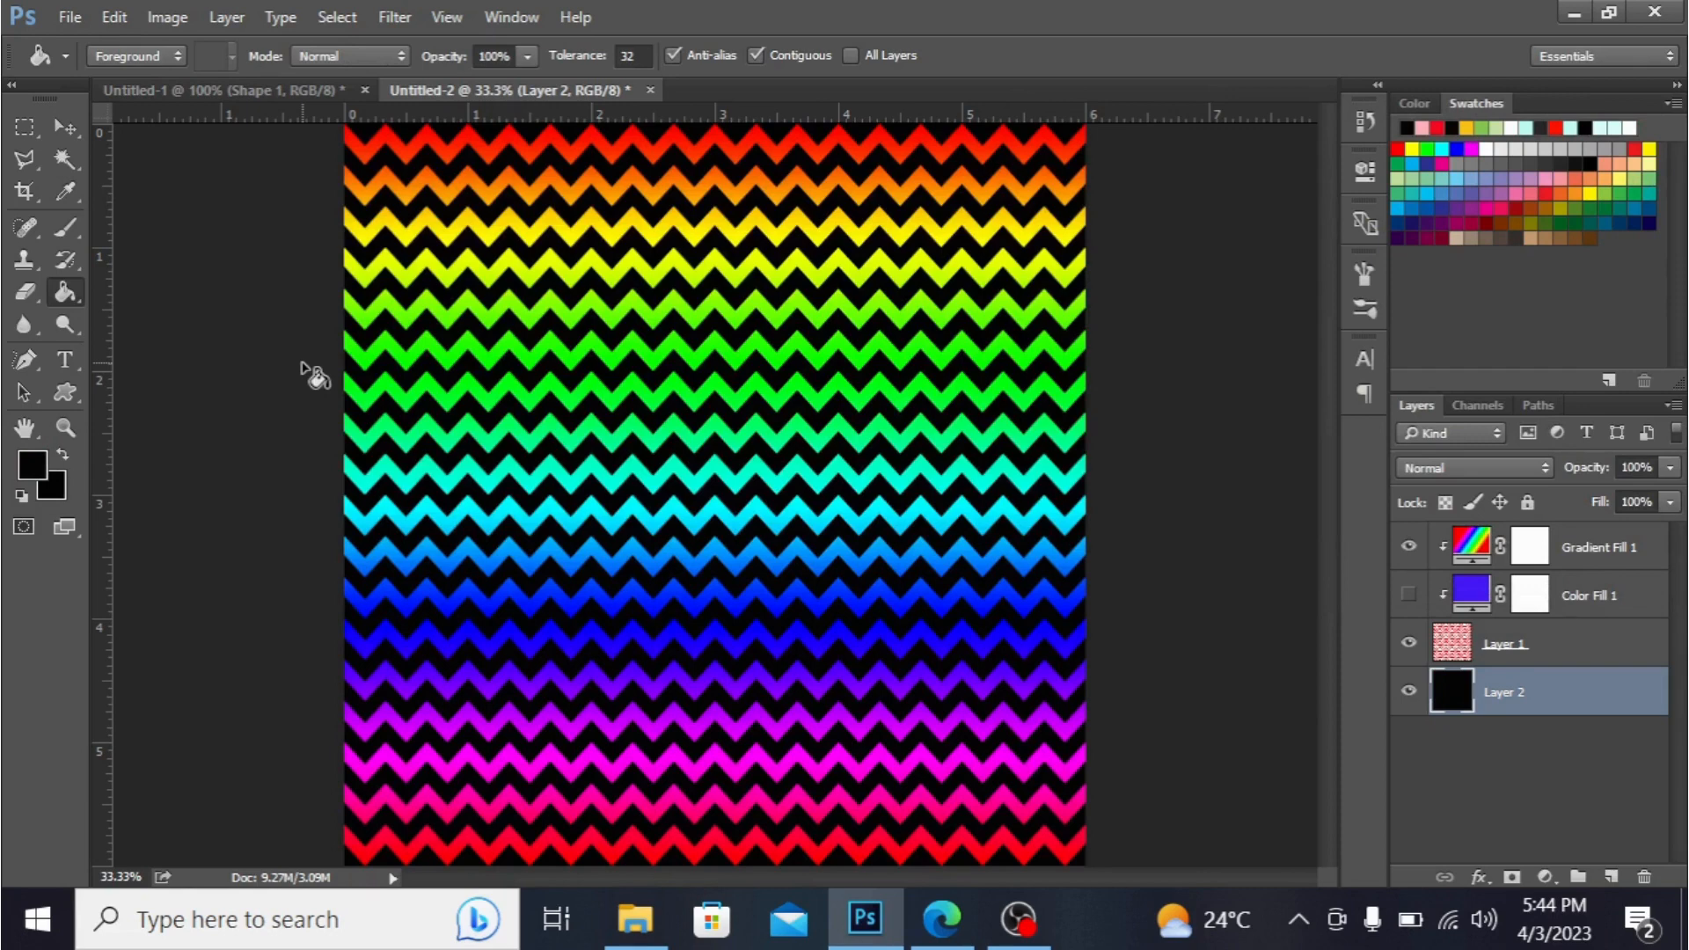